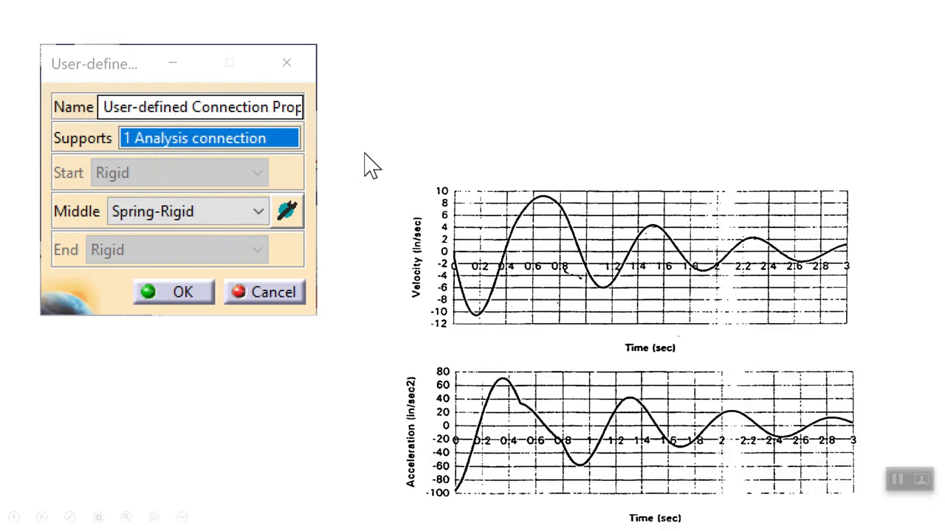
# Review the slides comparing reference displacement, velocity and acceleration plots with the simulated graphs, and end the slide show.
pyautogui.click(362, 202)
pyautogui.press('Left')
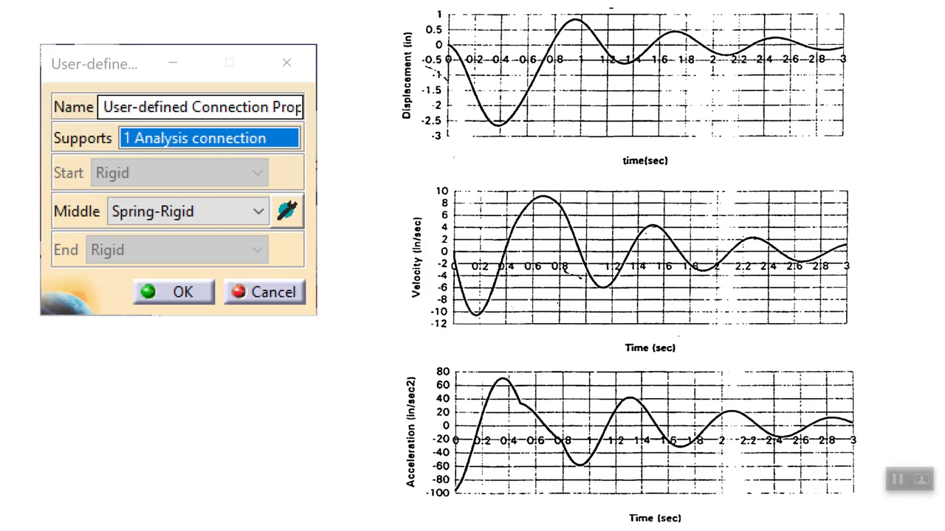
pyautogui.click(347, 335)
pyautogui.click(347, 332)
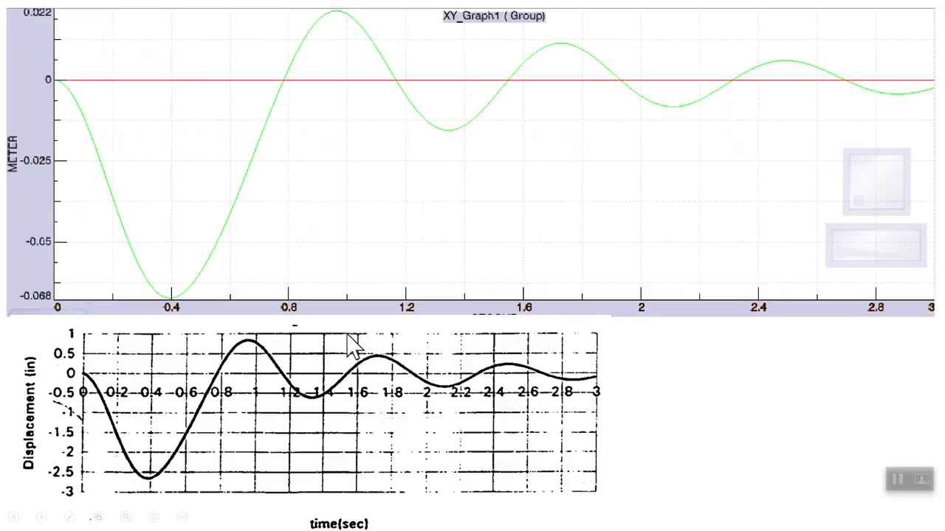
pyautogui.click(351, 346)
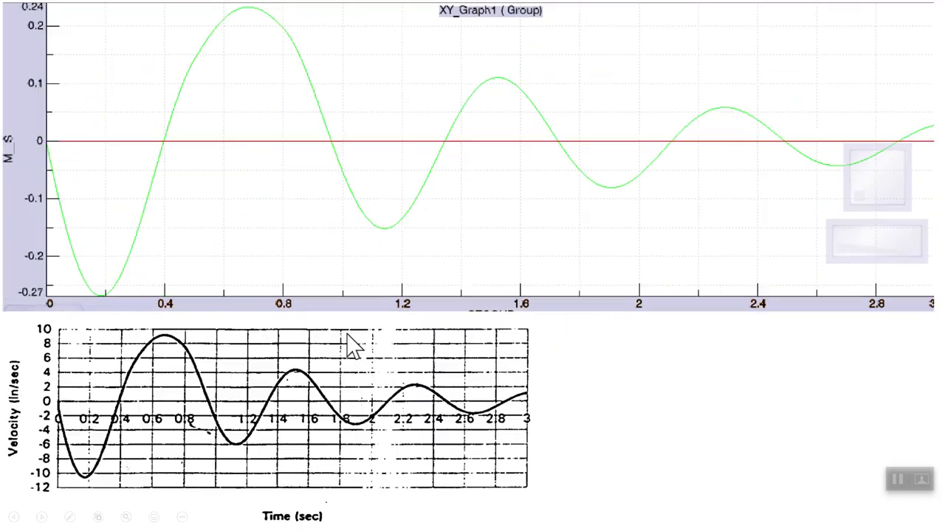
pyautogui.click(351, 346)
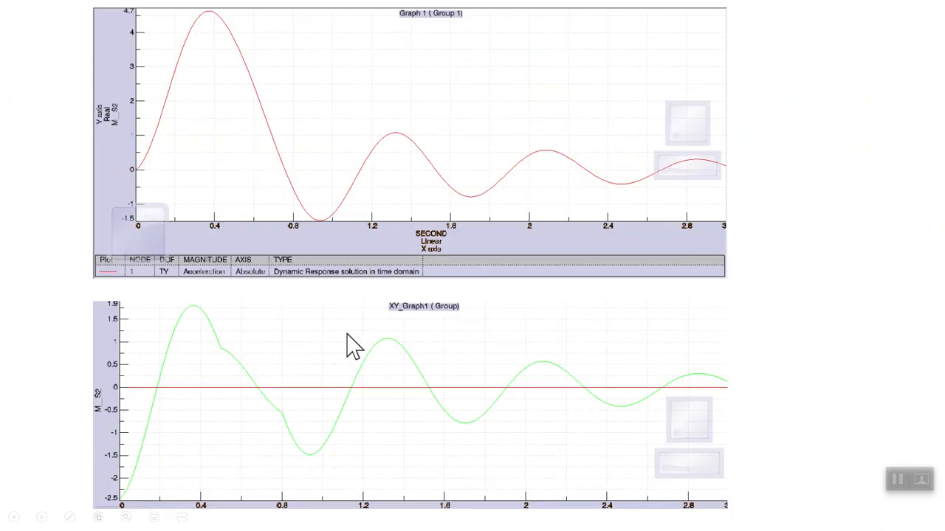
pyautogui.press('Escape')
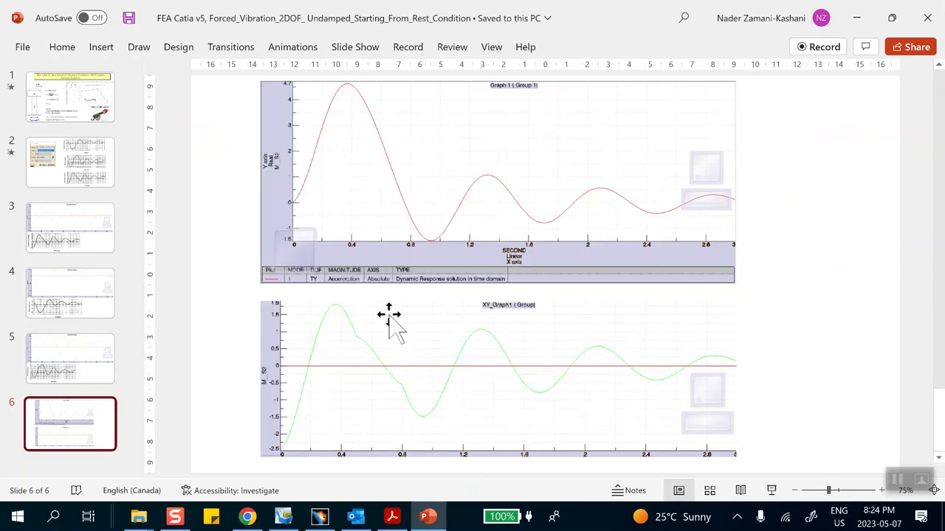
# Switch to CATIA V5 and create a new part with the default name Part1.
pyautogui.click(319, 517)
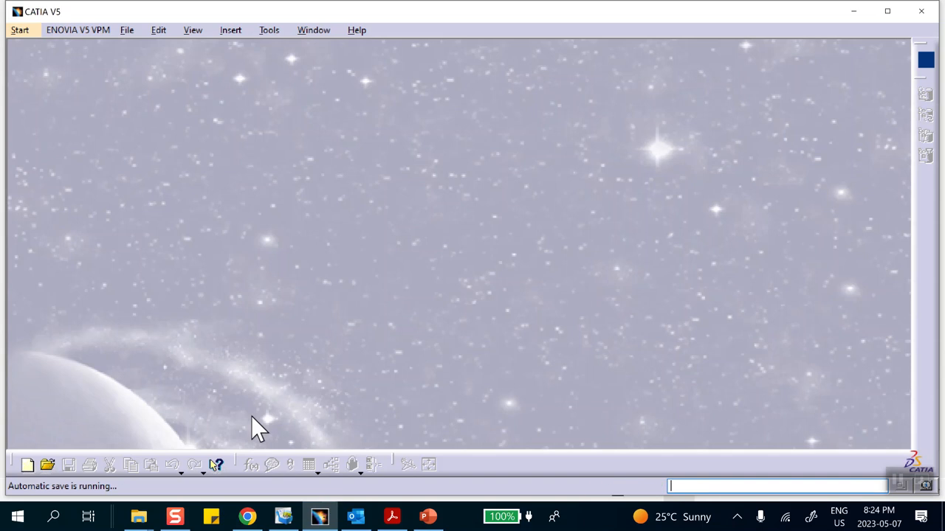
pyautogui.click(28, 465)
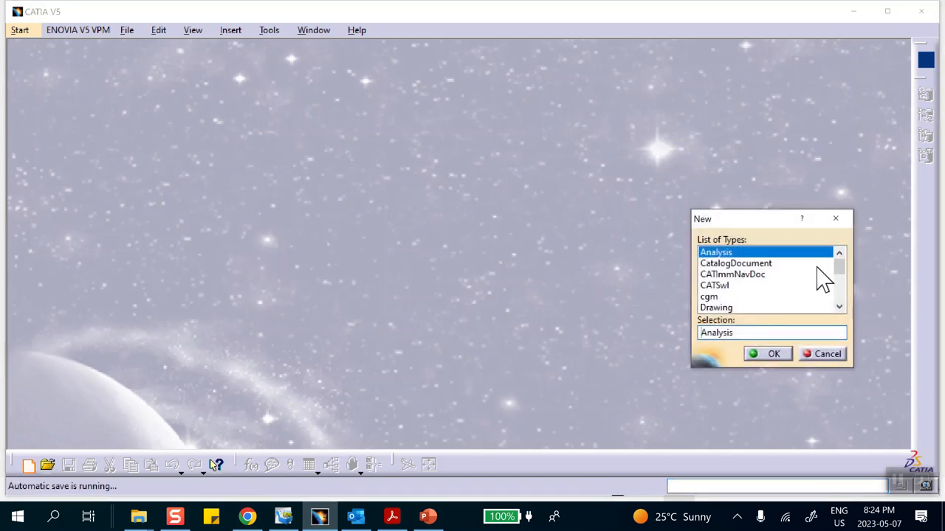
pyautogui.moveTo(839, 276); pyautogui.dragTo(782, 289)
pyautogui.click(712, 253)
pyautogui.click(768, 354)
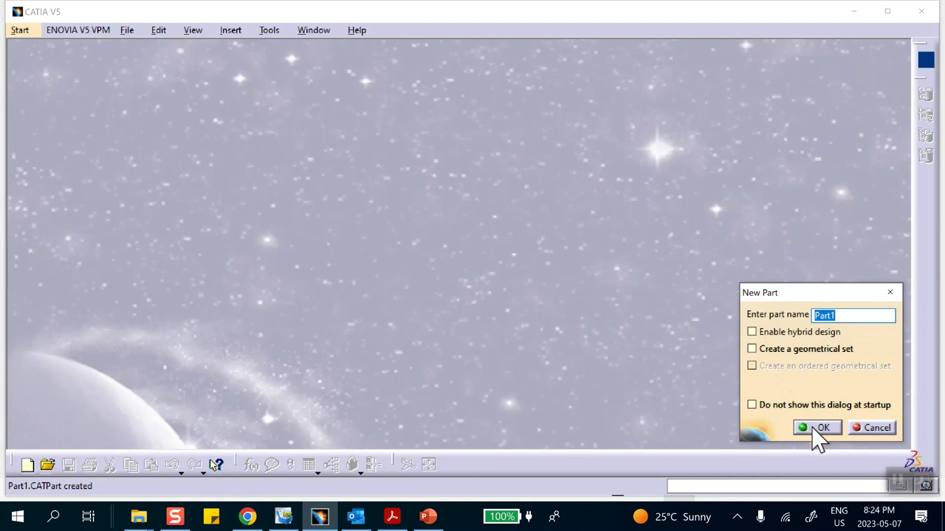
pyautogui.click(817, 428)
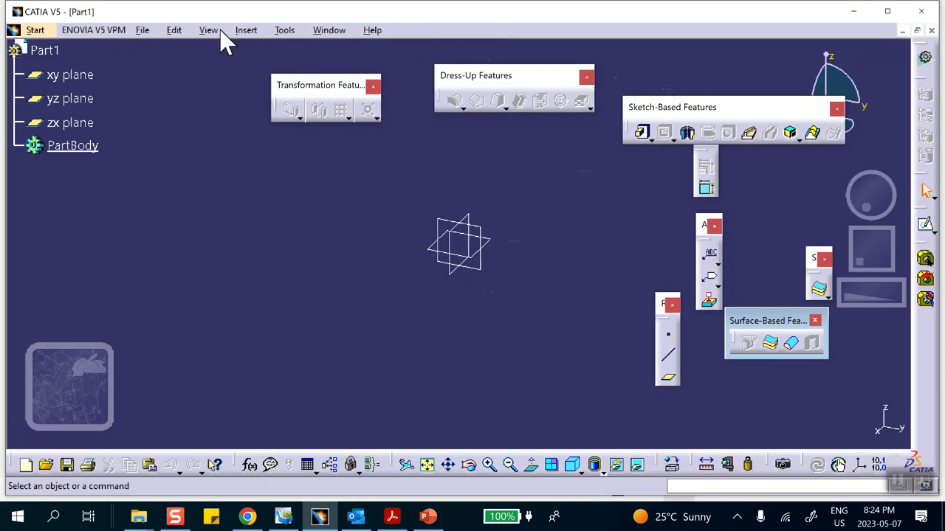
# Set the default length unit to Inch (in) in the Parameters and Measure options.
pyautogui.click(285, 30)
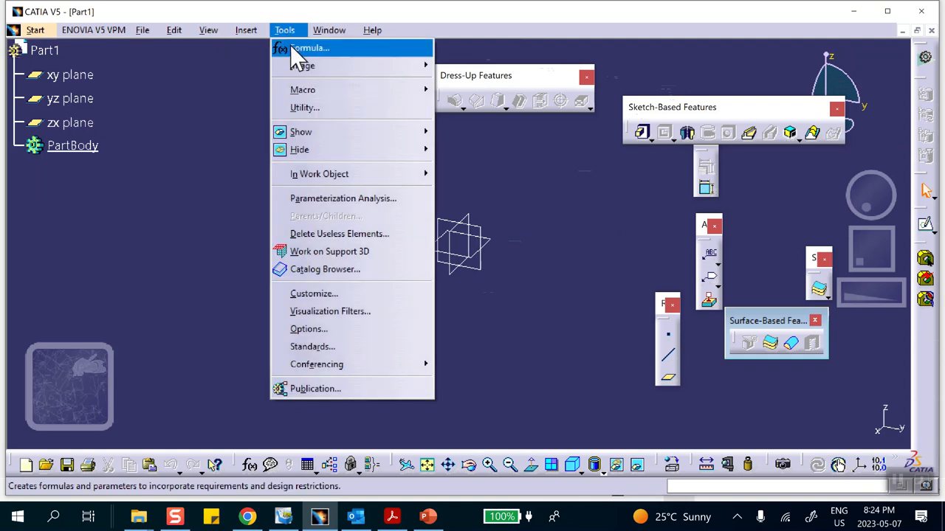
pyautogui.click(334, 330)
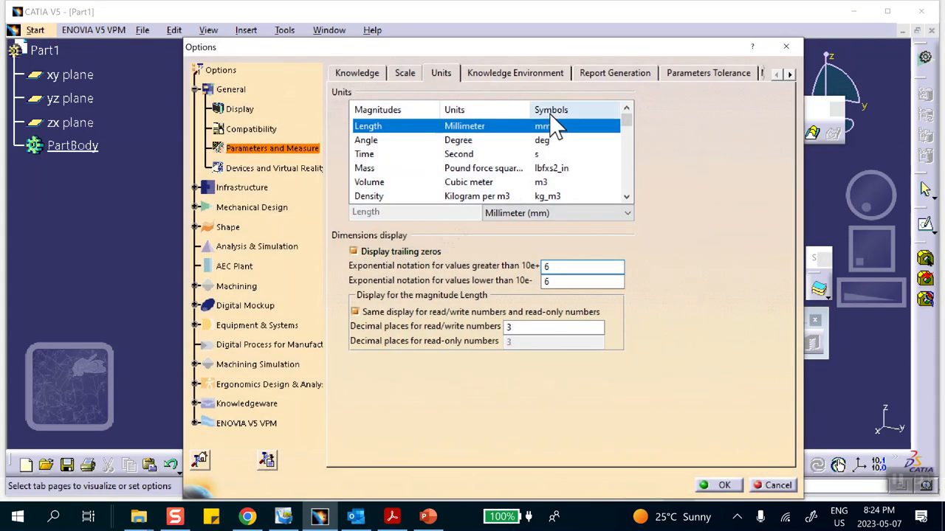
pyautogui.click(546, 213)
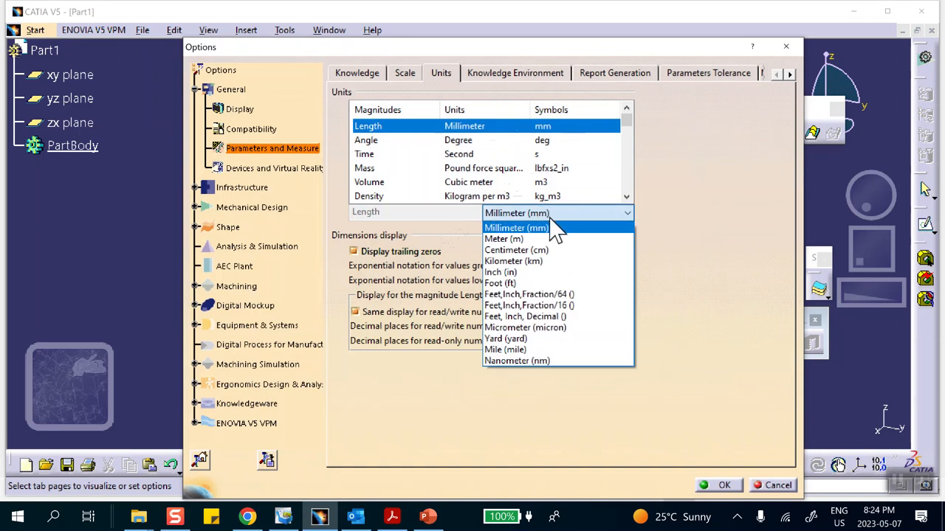
pyautogui.click(531, 272)
# Check the mass unit and set the default force unit to Pound Force (lbf).
pyautogui.click(569, 169)
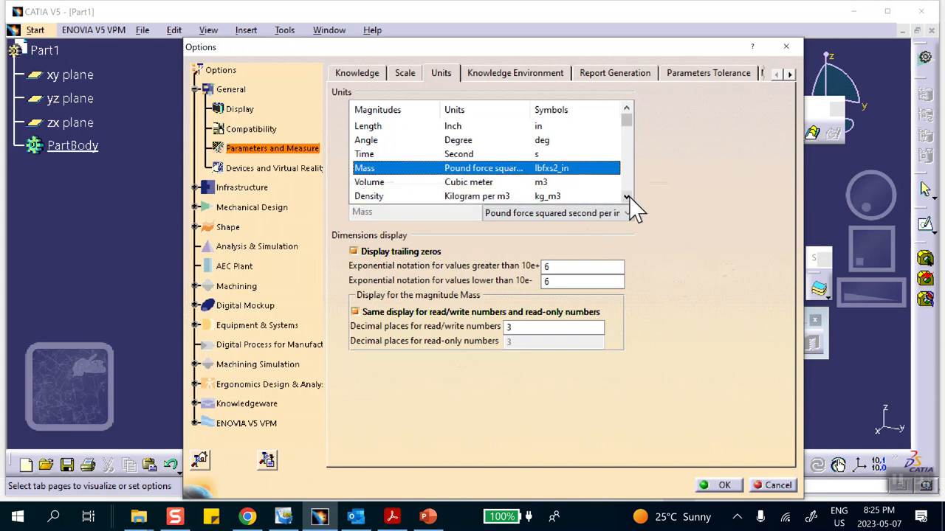
pyautogui.click(626, 197)
pyautogui.click(627, 196)
pyautogui.click(627, 197)
pyautogui.click(627, 196)
pyautogui.click(626, 196)
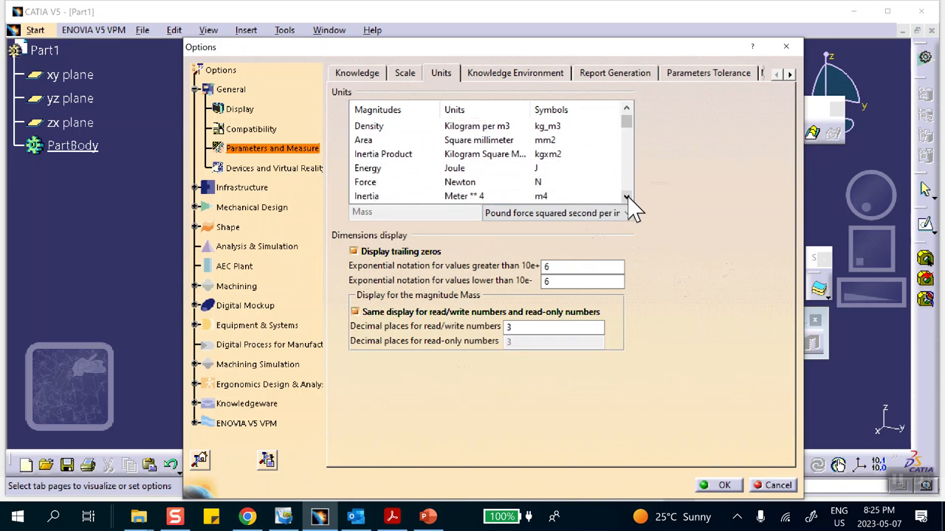
pyautogui.click(413, 182)
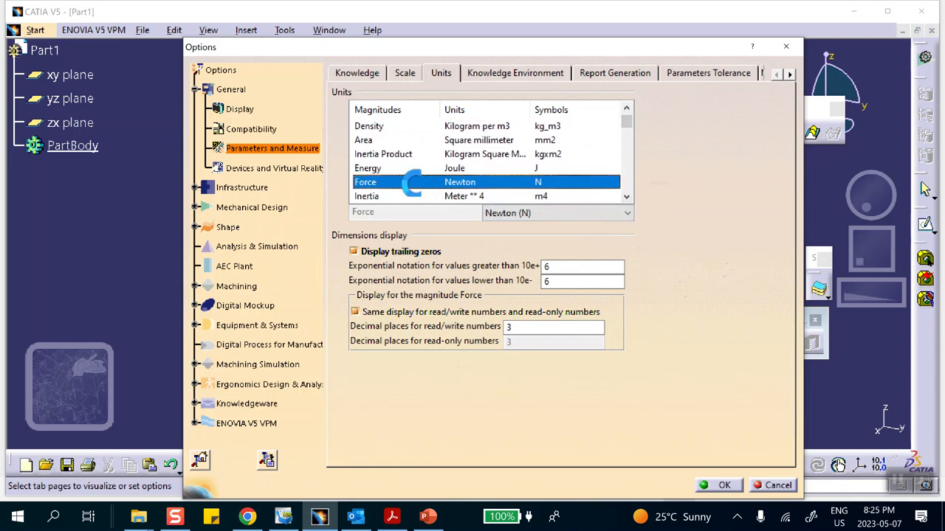
pyautogui.click(552, 214)
pyautogui.click(546, 238)
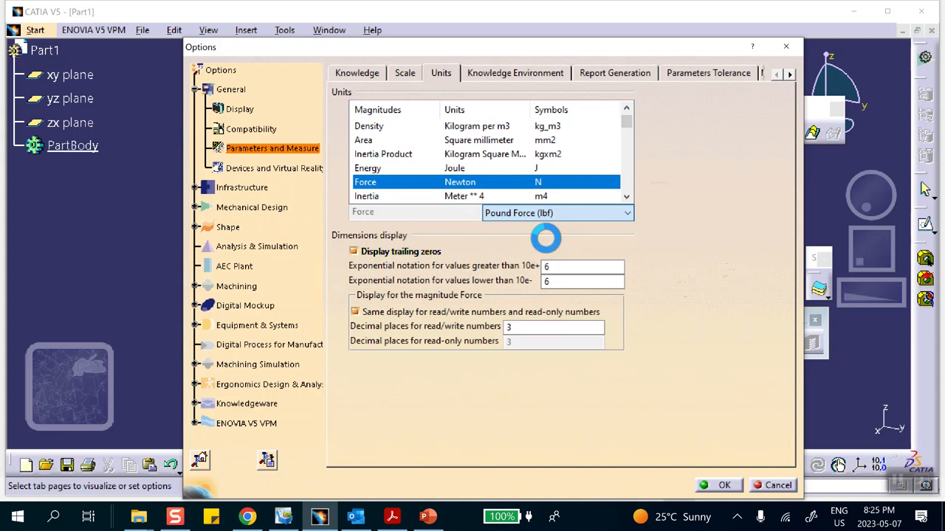
# Look up the default unit of the Stiffness Constant magnitude.
pyautogui.click(626, 197)
pyautogui.click(626, 196)
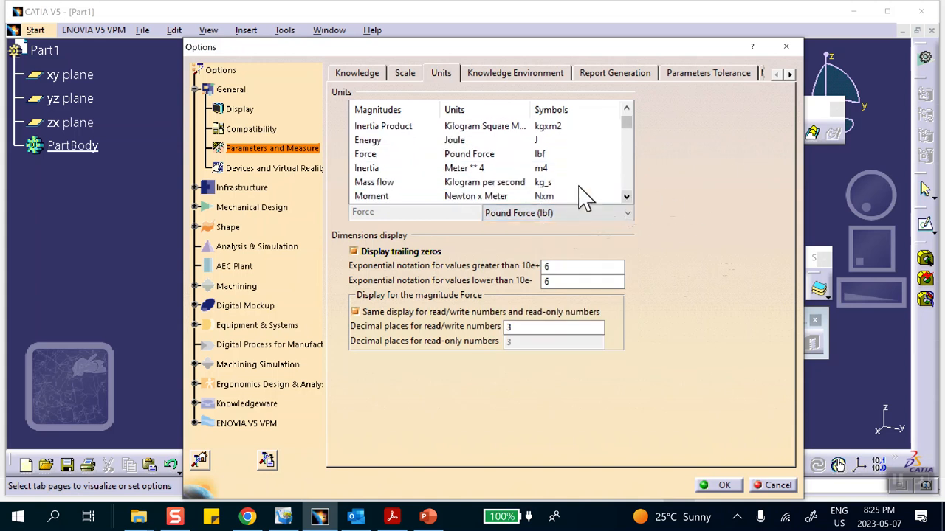
pyautogui.click(625, 196)
pyautogui.click(626, 196)
pyautogui.click(626, 196)
pyautogui.click(626, 197)
pyautogui.click(626, 196)
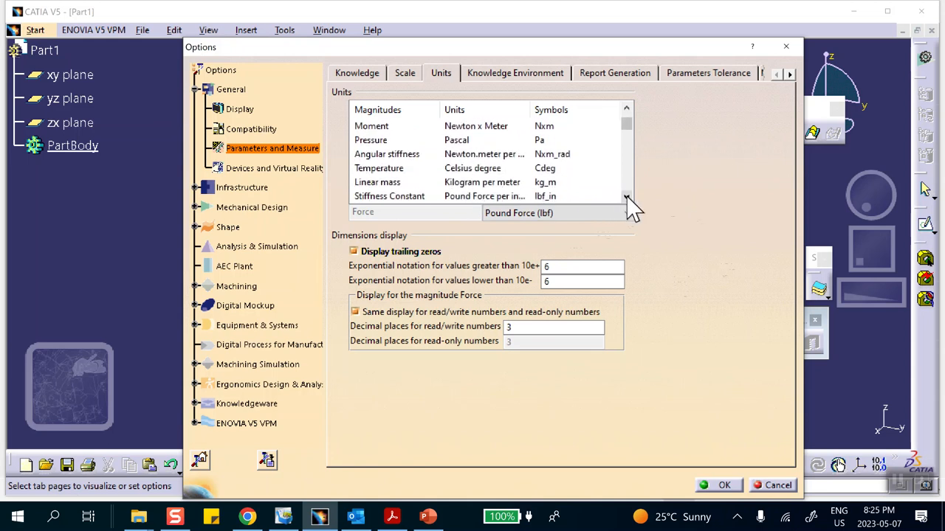
pyautogui.click(625, 196)
pyautogui.click(491, 183)
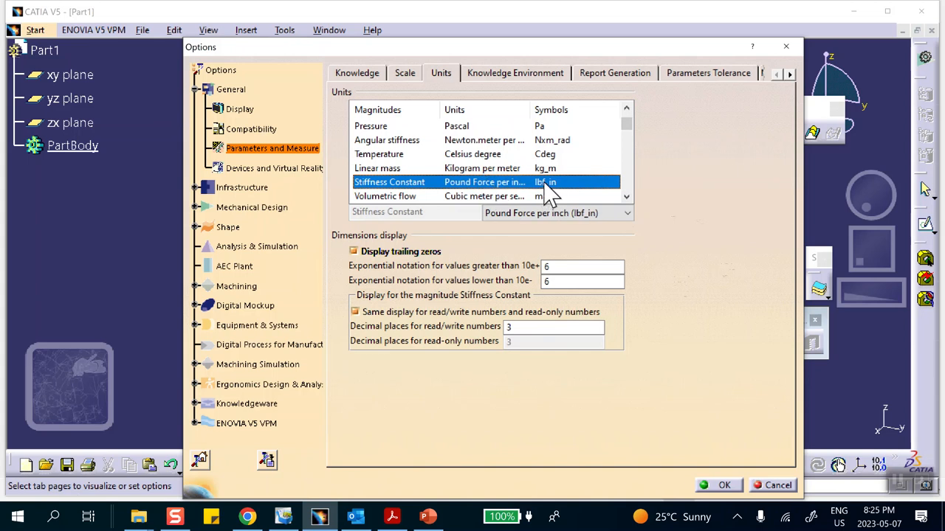
# Check the default units of the Acceleration and Velocity magnitudes.
pyautogui.click(626, 197)
pyautogui.click(626, 197)
pyautogui.click(626, 196)
pyautogui.click(626, 196)
pyautogui.click(626, 196)
pyautogui.click(626, 196)
pyautogui.click(625, 196)
pyautogui.click(626, 196)
pyautogui.click(513, 170)
pyautogui.click(626, 196)
pyautogui.click(626, 196)
pyautogui.click(626, 197)
pyautogui.click(613, 196)
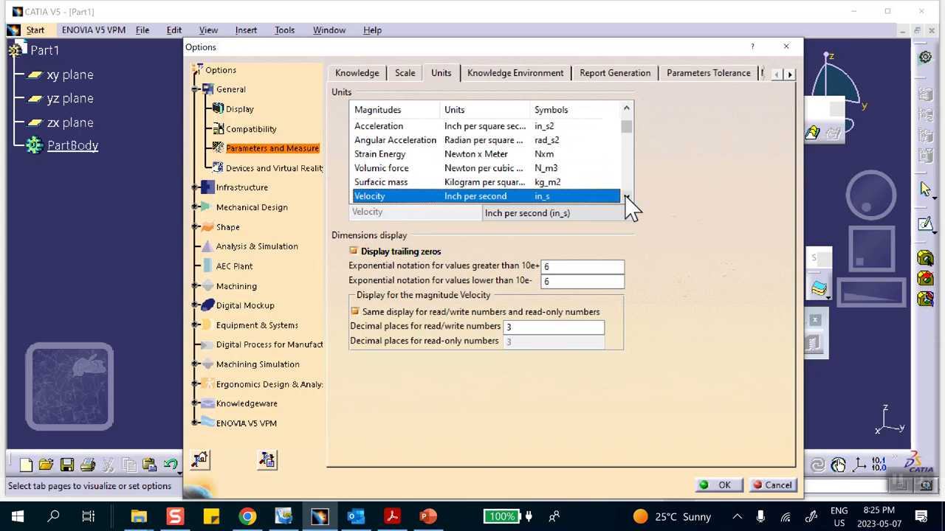
pyautogui.click(626, 197)
pyautogui.click(625, 196)
pyautogui.click(626, 196)
pyautogui.click(626, 197)
pyautogui.click(625, 196)
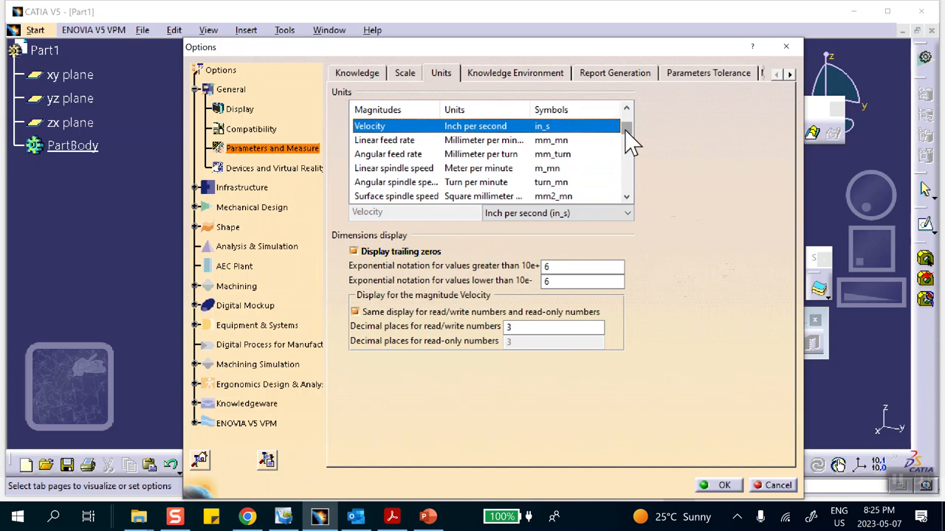
# Sort the unit magnitudes alphabetically, look through the displacement entries, and accept the options.
pyautogui.moveTo(625, 131); pyautogui.dragTo(625, 118)
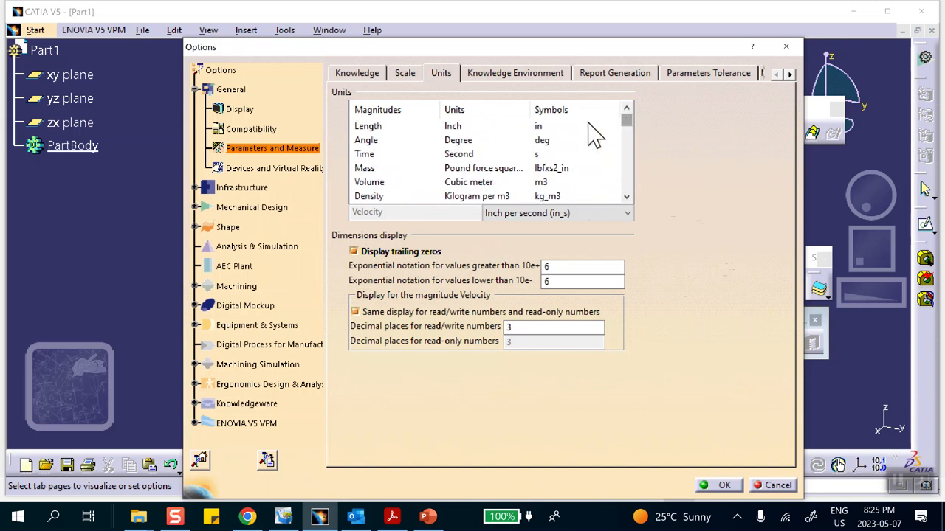
pyautogui.scroll(-3, 498, 160)
pyautogui.scroll(-2, 490, 156)
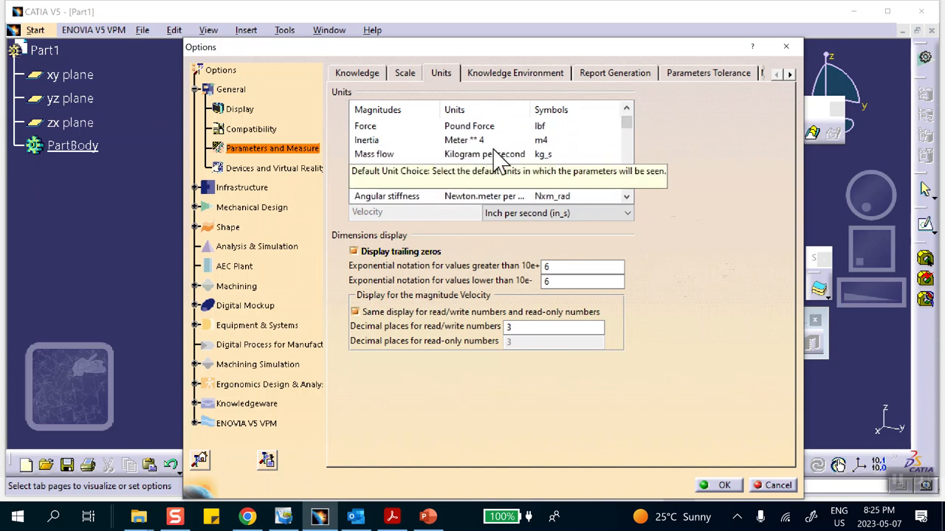
pyautogui.click(375, 109)
pyautogui.scroll(-8, 428, 155)
pyautogui.scroll(4, 434, 158)
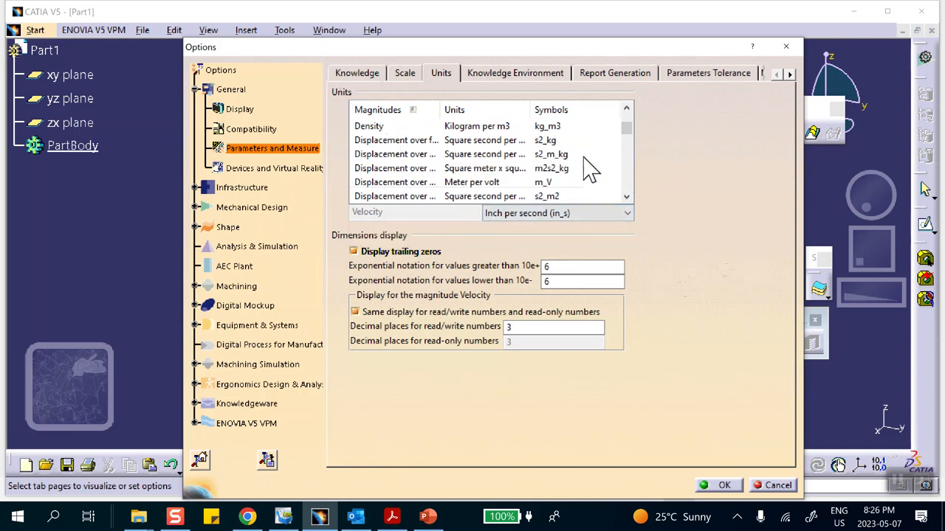
pyautogui.scroll(-3, 570, 162)
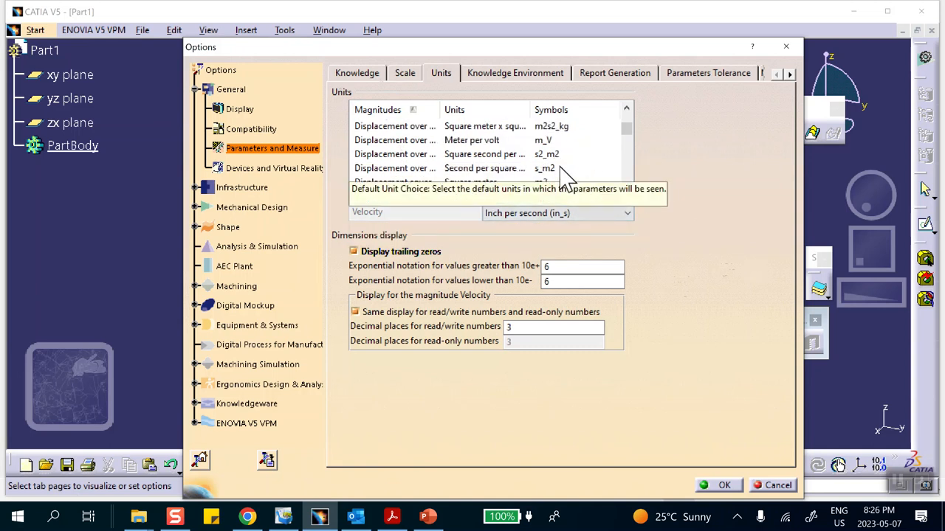
pyautogui.scroll(-2, 573, 166)
pyautogui.scroll(1, 578, 162)
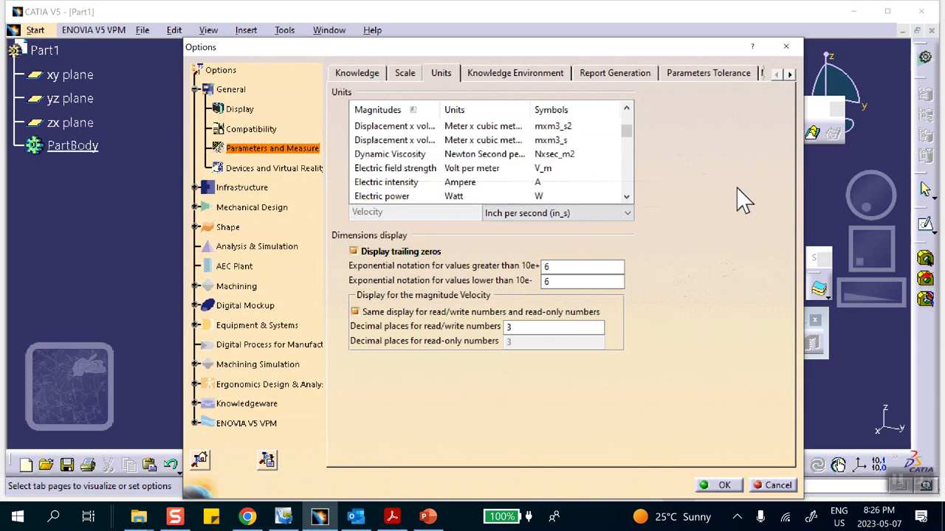
pyautogui.scroll(3, 506, 158)
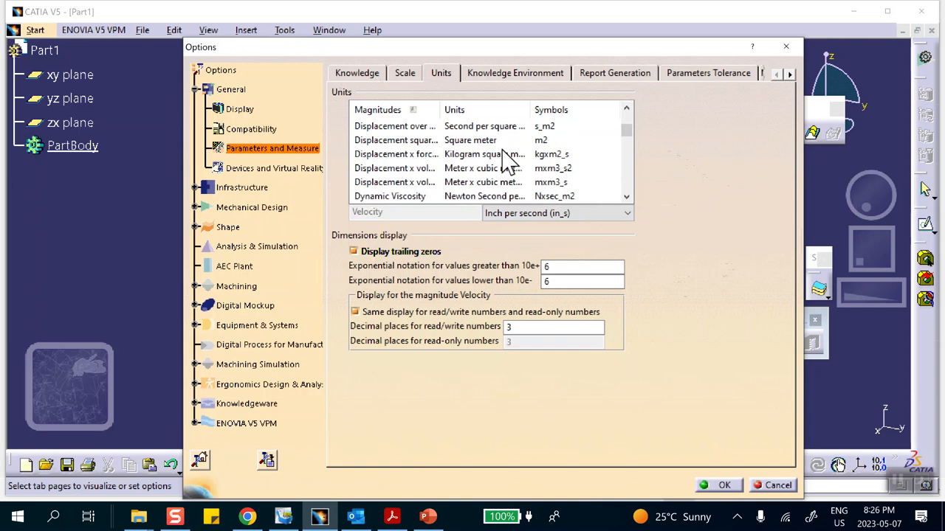
pyautogui.scroll(1, 506, 164)
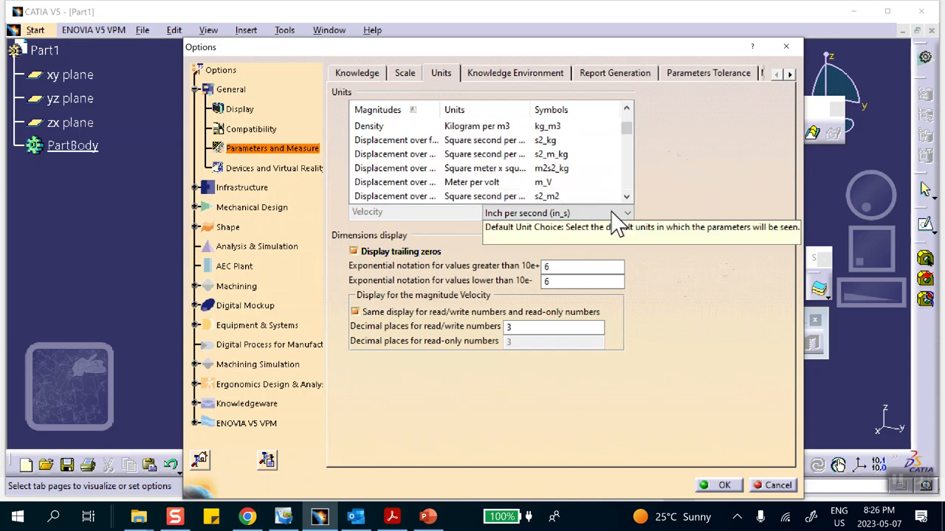
pyautogui.click(717, 485)
# Create a coordinate point at the origin with X, Y and Z of 0 in.
pyautogui.moveTo(347, 249); pyautogui.dragTo(181, 236, button='middle')
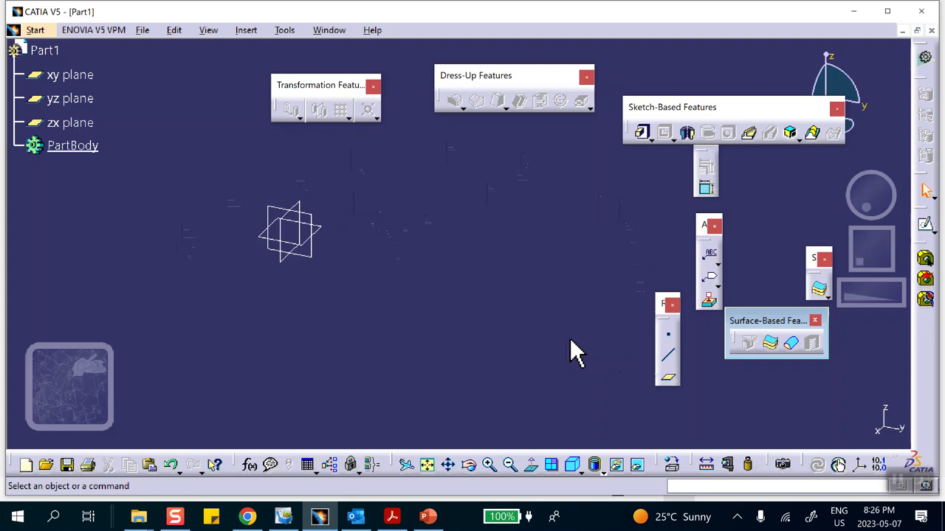
pyautogui.click(665, 338)
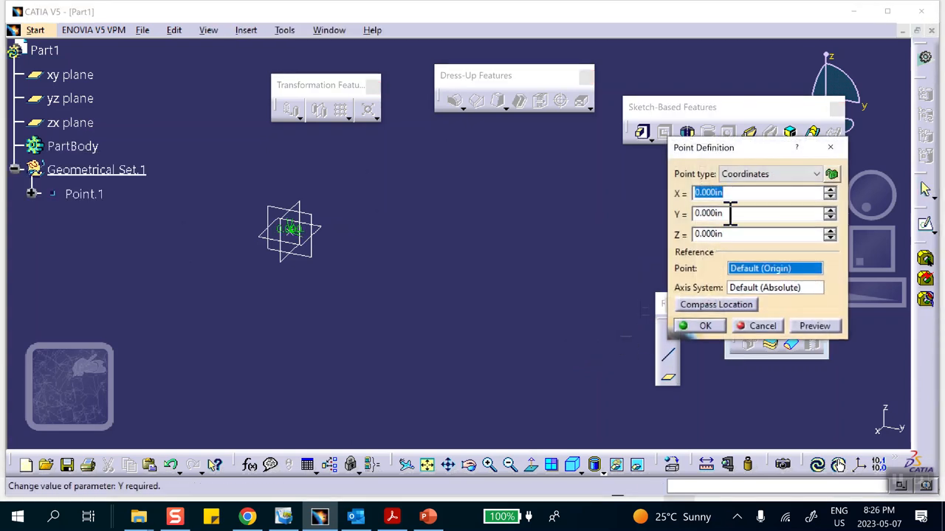
pyautogui.click(706, 327)
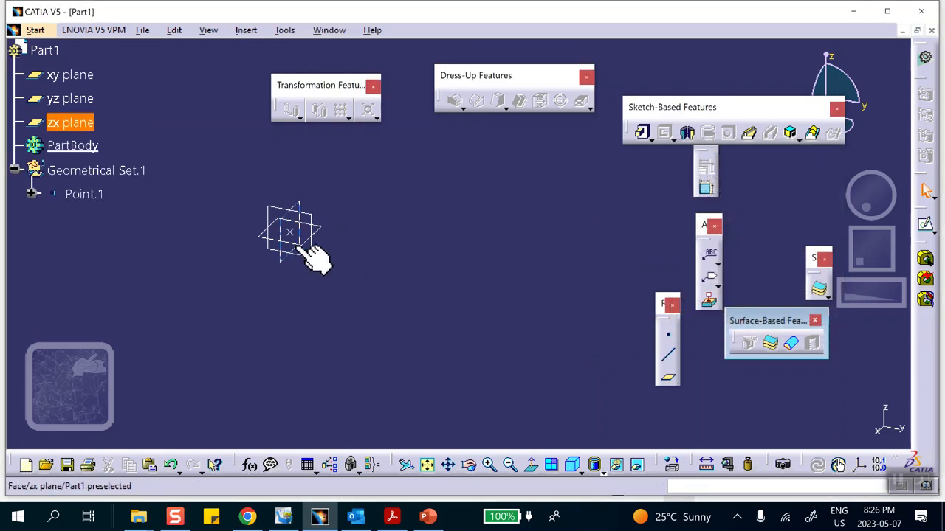
# Create a second coordinate point with Y set to 1 in and X and Z left at 0.
pyautogui.click(670, 336)
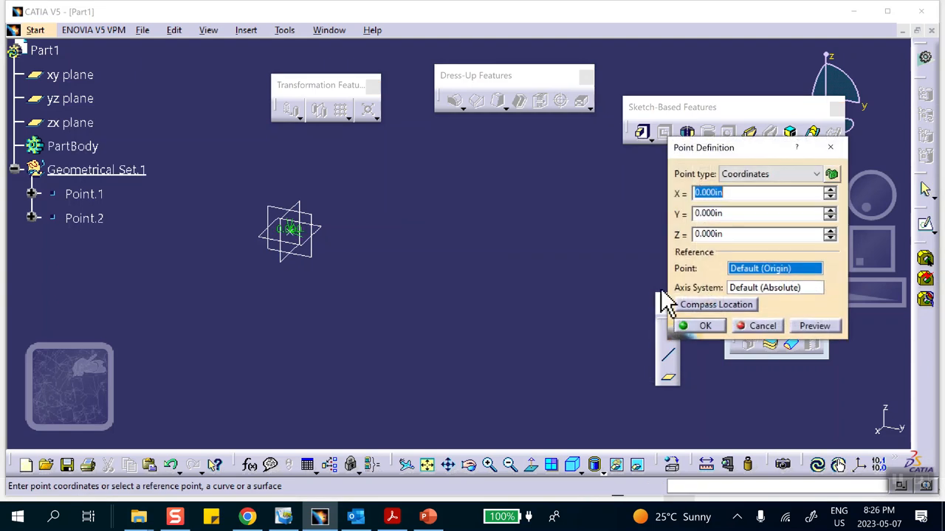
pyautogui.moveTo(751, 214); pyautogui.dragTo(619, 216)
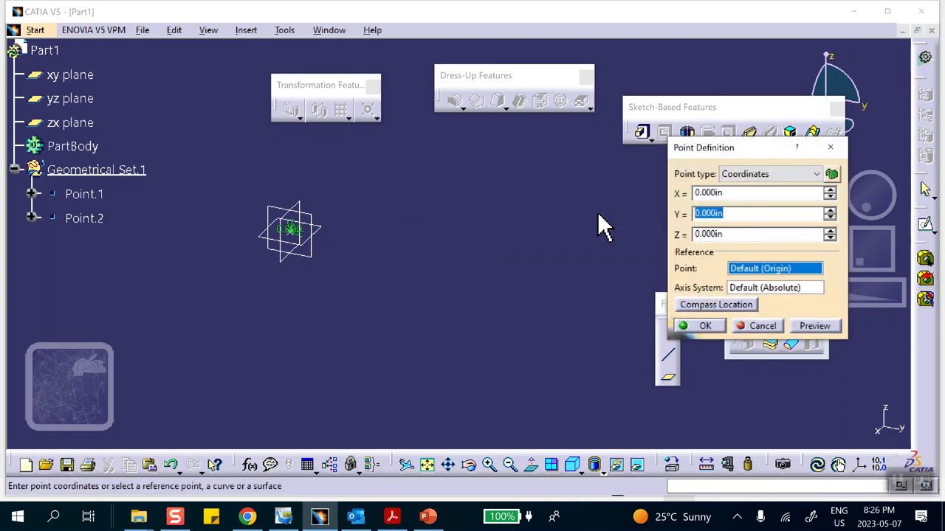
pyautogui.write('1')
pyautogui.click(695, 325)
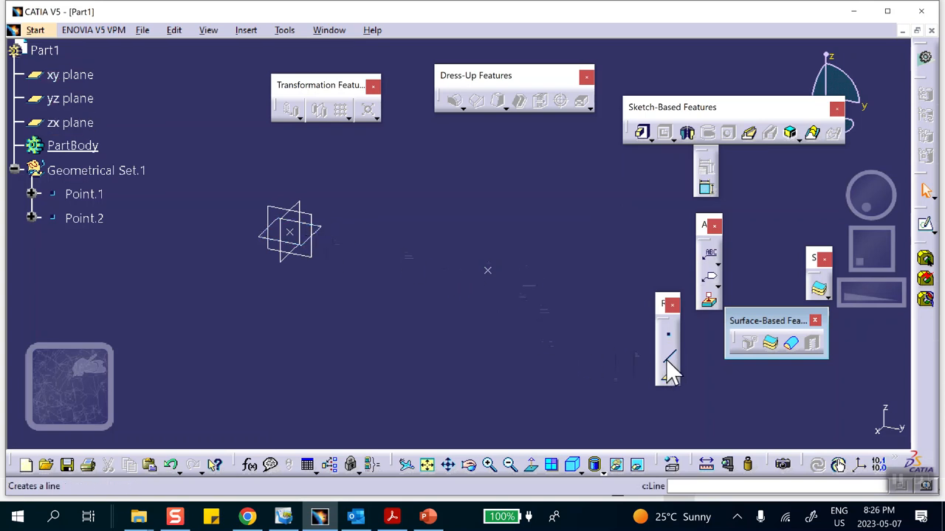
# Create a Point-Point line from the origin point to the second point.
pyautogui.click(289, 231)
pyautogui.click(488, 270)
pyautogui.click(728, 349)
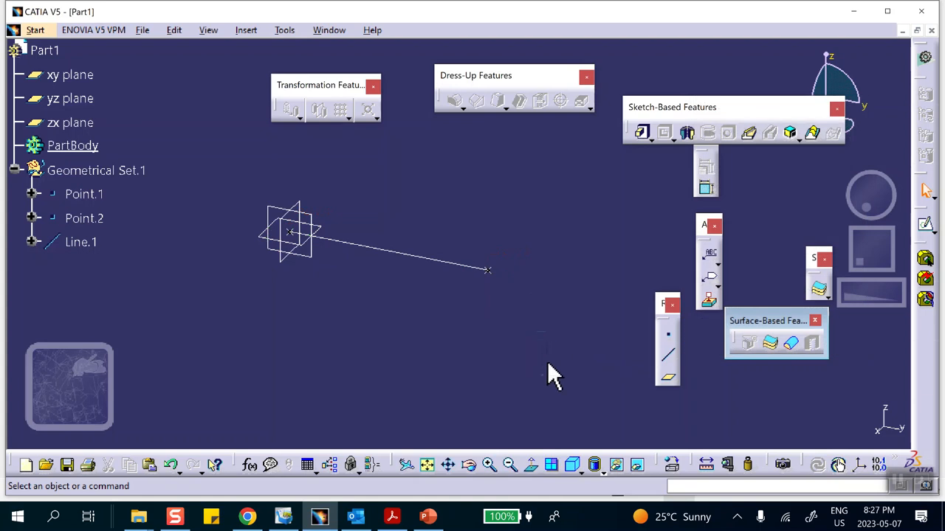
# Apply the Aluminium material from the Metal family of the library to Part1.
pyautogui.click(673, 467)
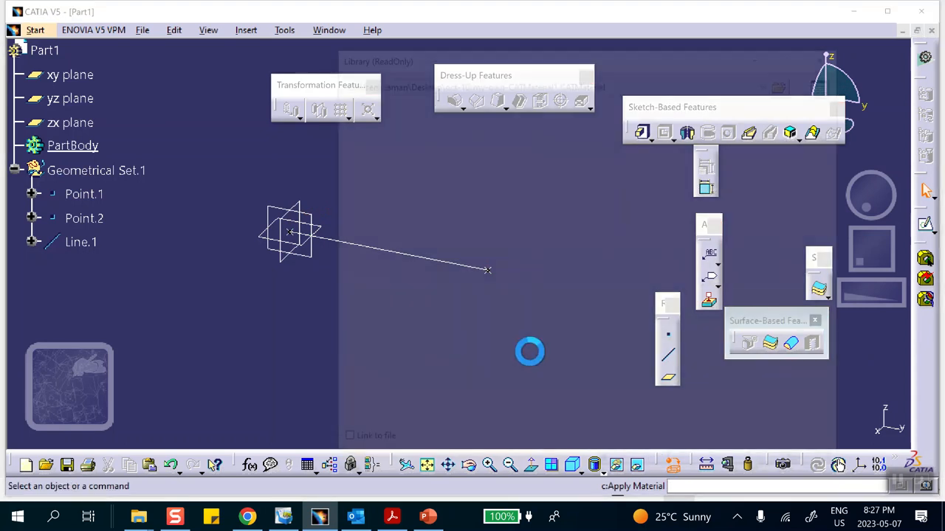
pyautogui.click(416, 177)
pyautogui.click(57, 59)
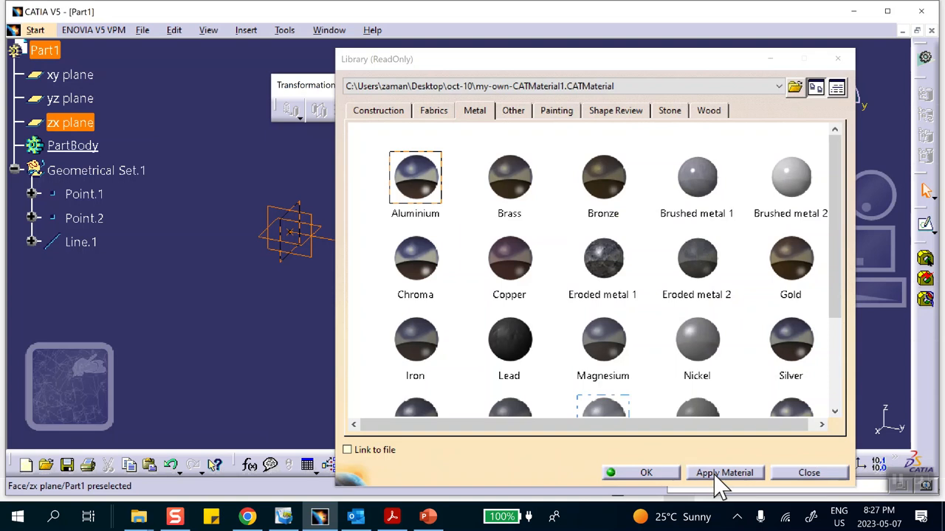
pyautogui.click(646, 472)
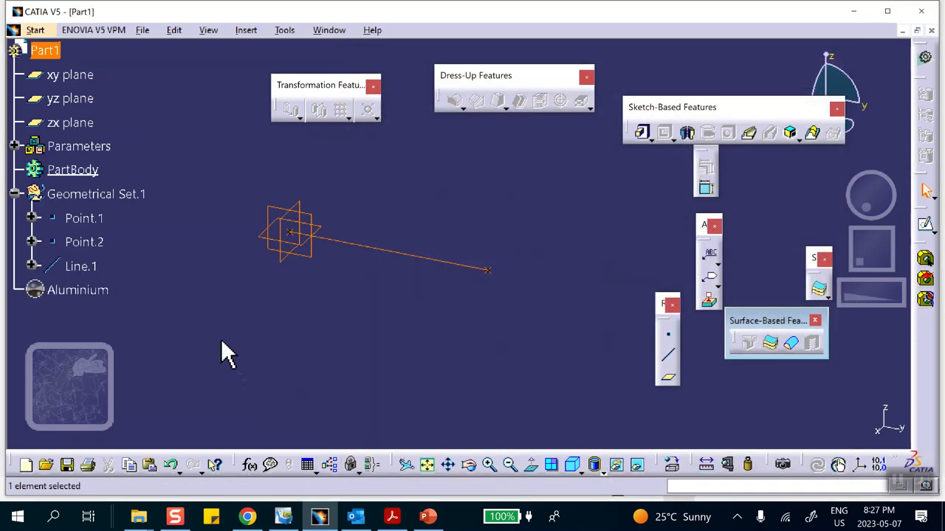
# Set the Aluminium material's analysis properties to a Young modulus of 0.1 Pa and a density of 0.1 kg_m3.
pyautogui.click(70, 289)
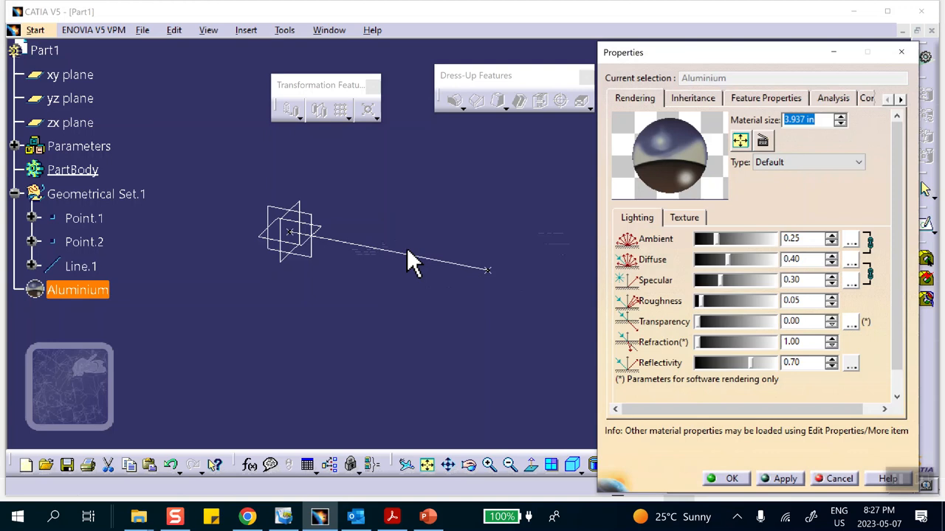
pyautogui.click(831, 99)
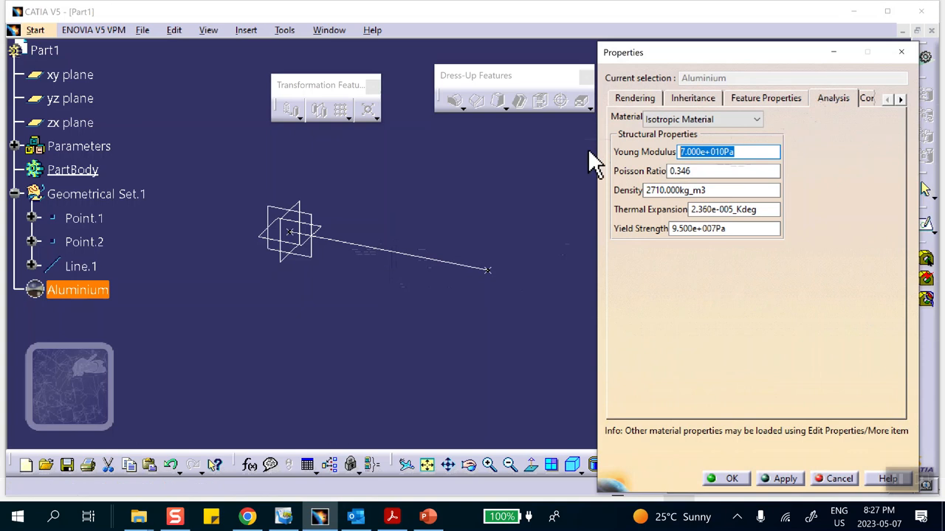
pyautogui.press('BackSpace')
pyautogui.write('.1')
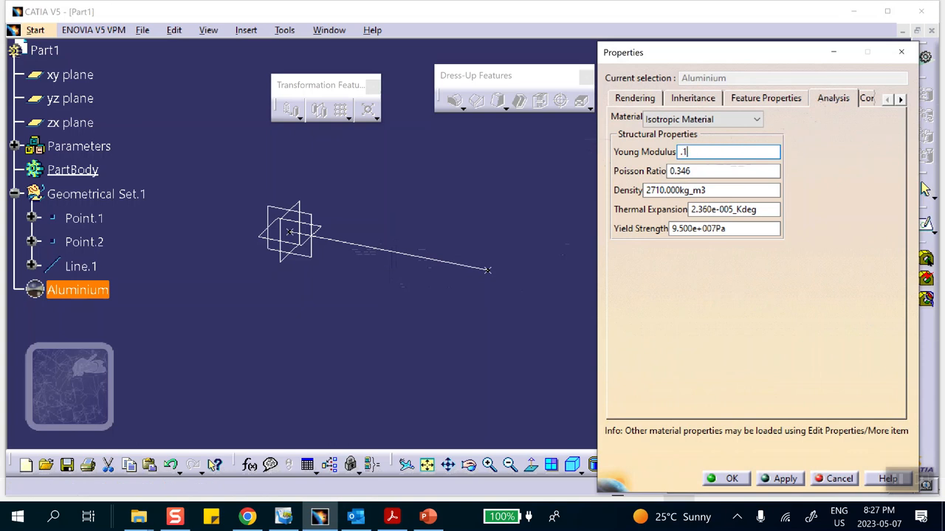
pyautogui.click(723, 189)
pyautogui.moveTo(722, 190); pyautogui.dragTo(558, 177)
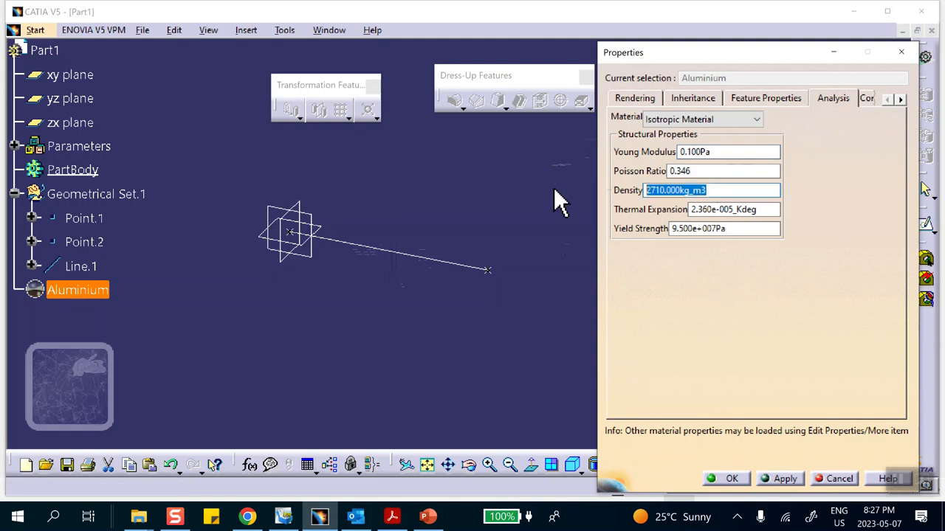
pyautogui.write('.1')
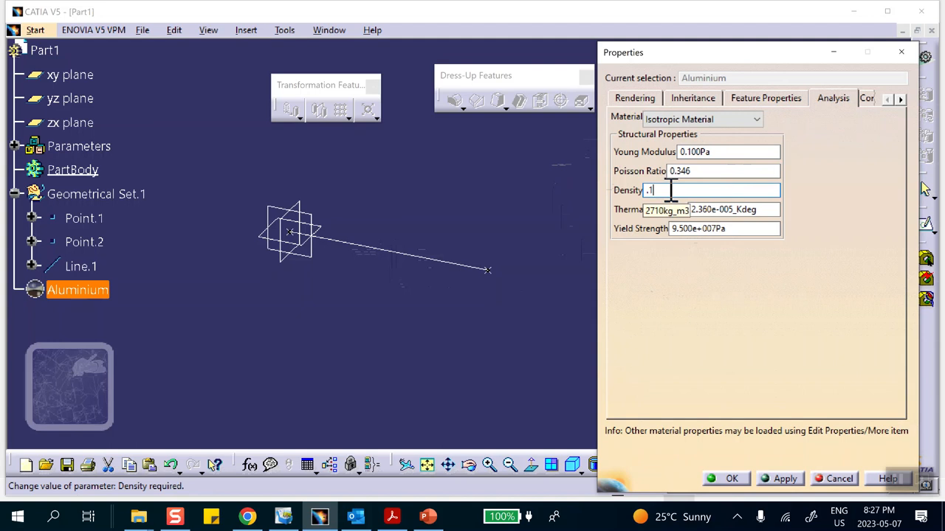
pyautogui.click(731, 478)
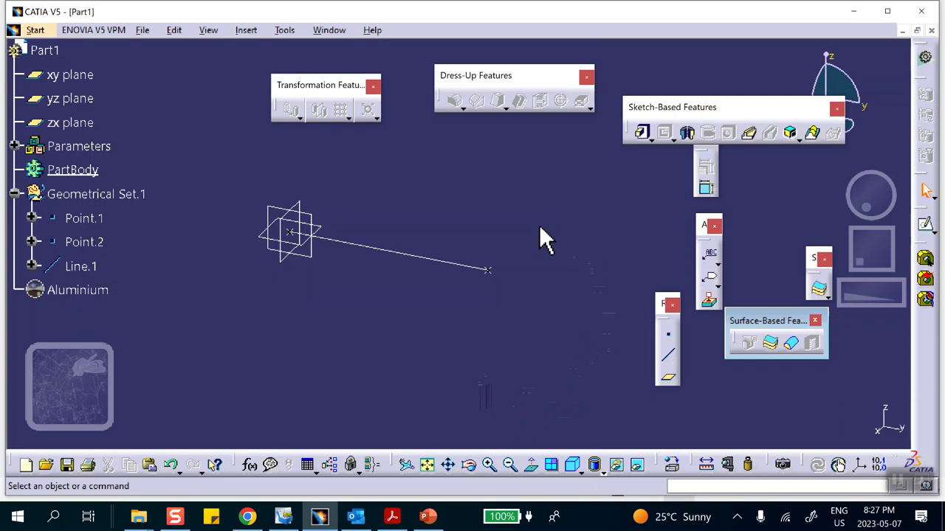
# Start a Generative Structural Analysis of the part with a Frequency Analysis case.
pyautogui.click(33, 31)
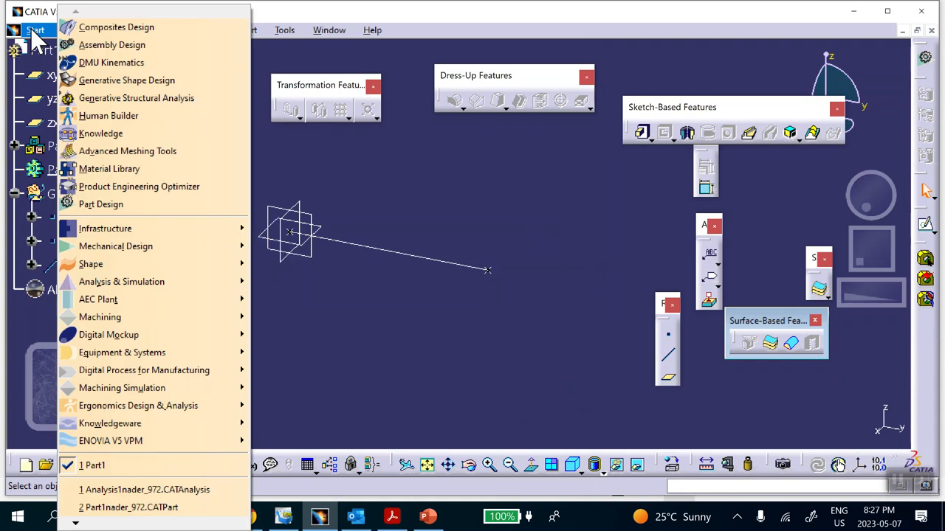
pyautogui.click(97, 102)
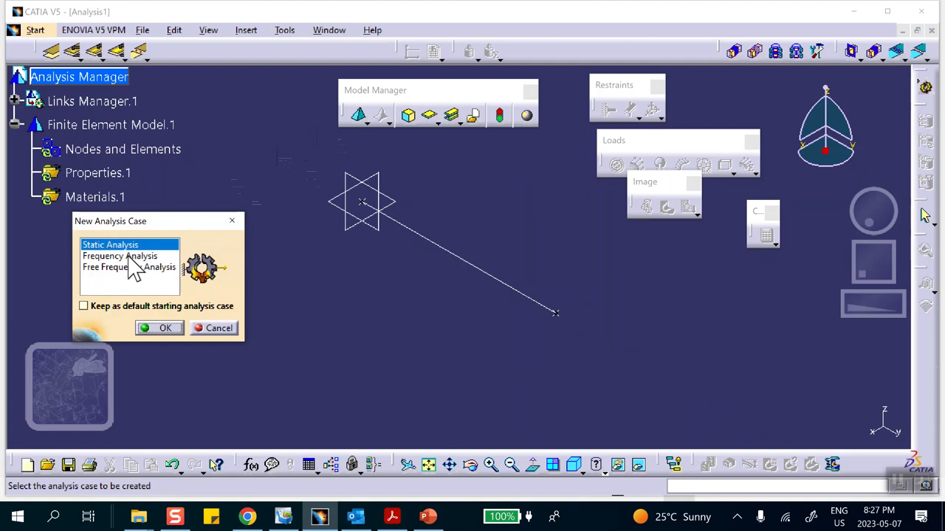
pyautogui.moveTo(165, 219); pyautogui.dragTo(177, 180)
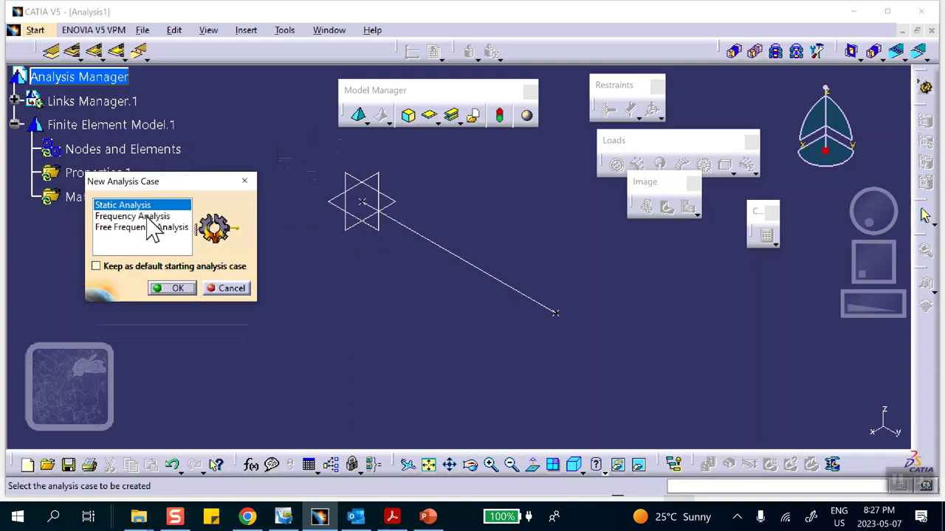
pyautogui.click(148, 217)
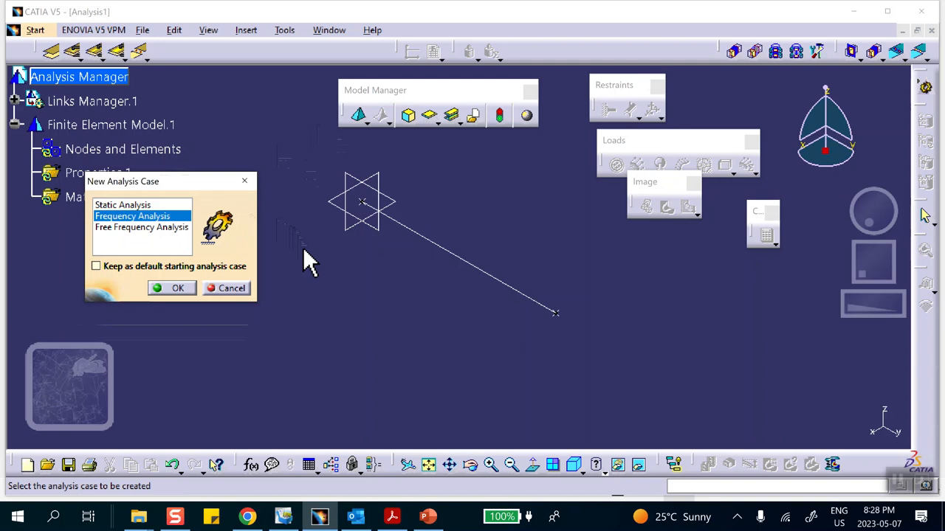
pyautogui.click(174, 289)
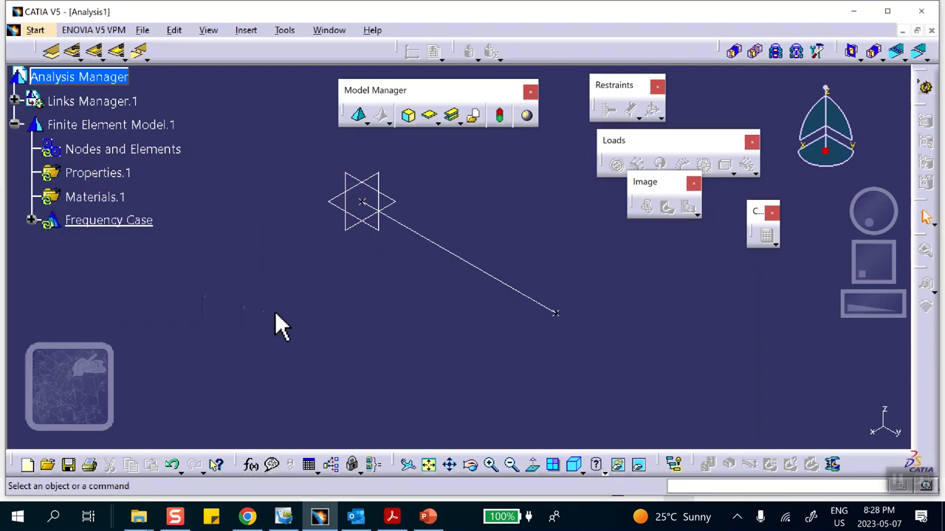
# Create a beam mesh on the line between the two points with Minimal mesh enabled.
pyautogui.click(367, 122)
pyautogui.click(382, 184)
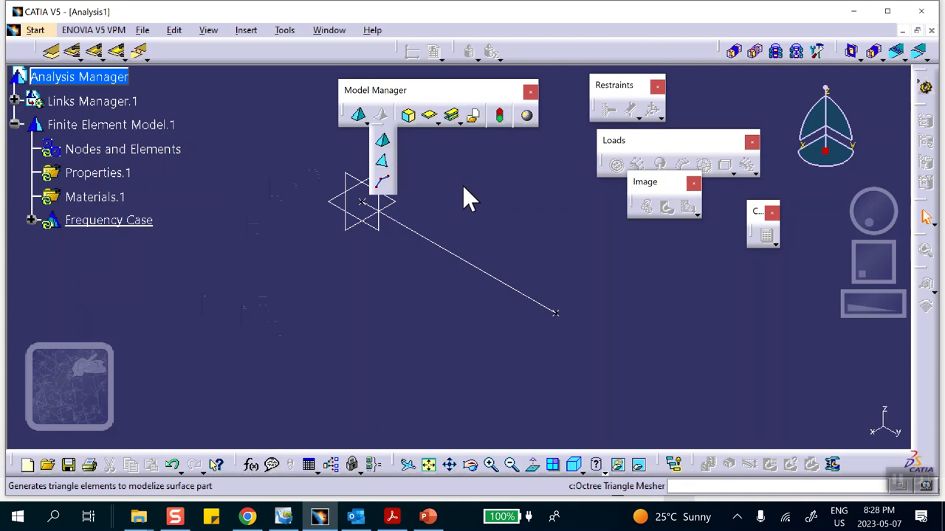
pyautogui.click(464, 257)
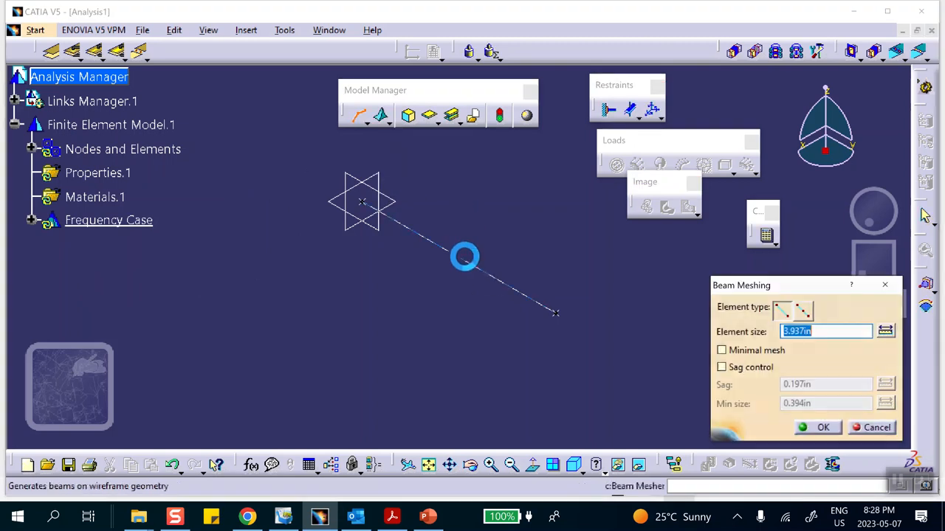
pyautogui.click(721, 350)
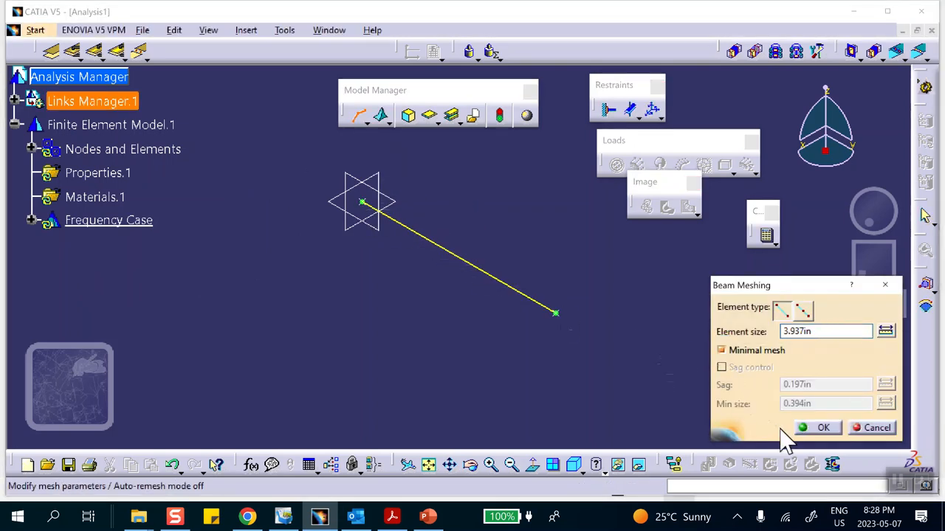
pyautogui.click(814, 428)
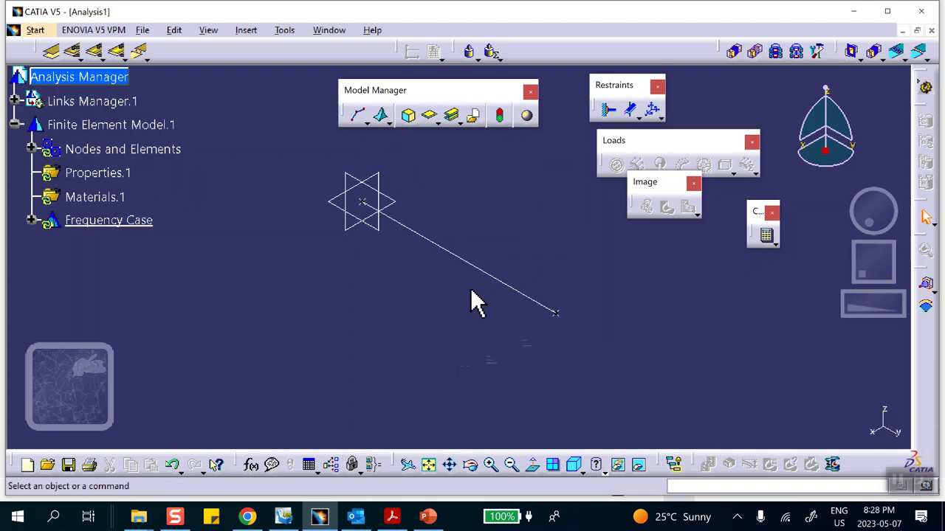
# Assign a 1D property of type Cylindrical beam to the line.
pyautogui.click(453, 116)
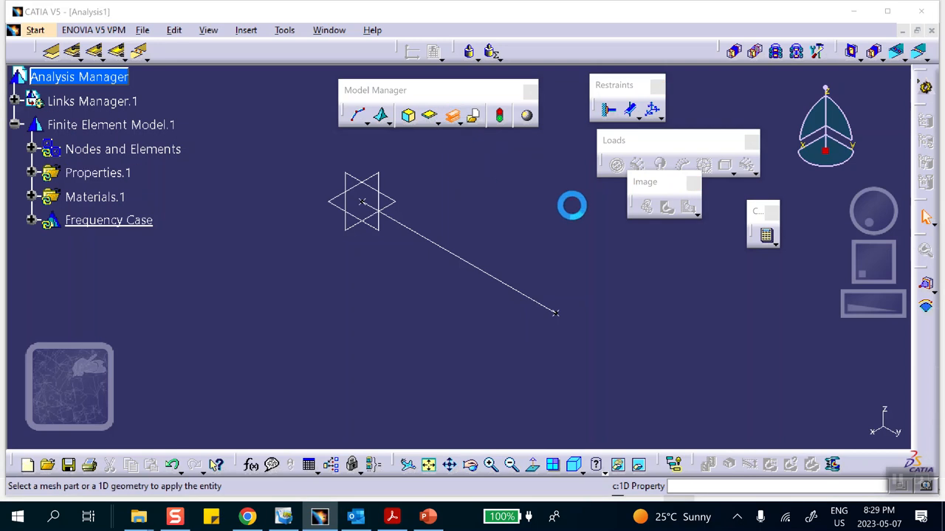
pyautogui.click(470, 265)
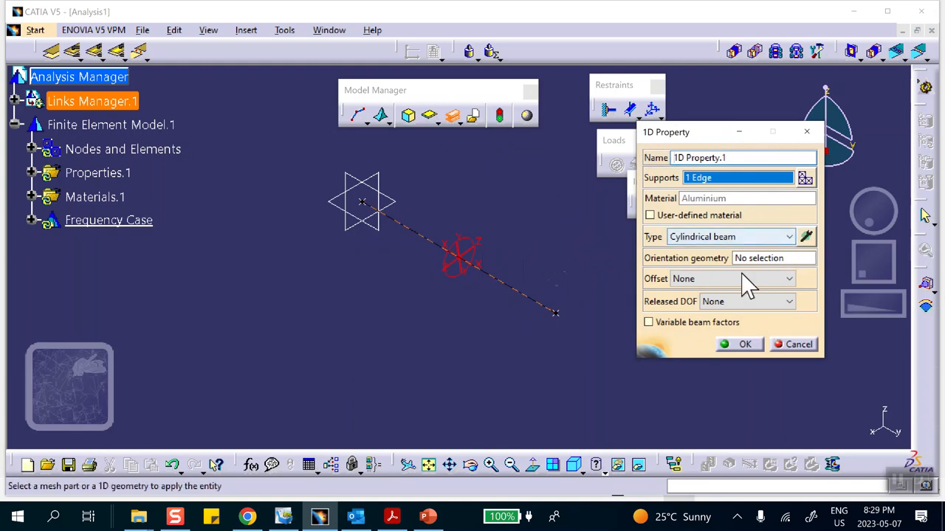
pyautogui.click(744, 344)
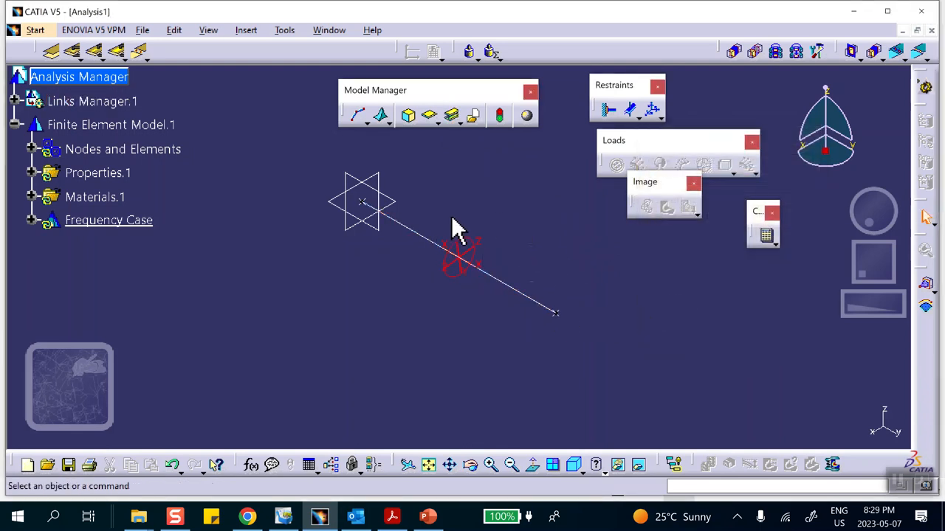
# Hide the two geometric points at the ends of the line.
pyautogui.rightClick(363, 202)
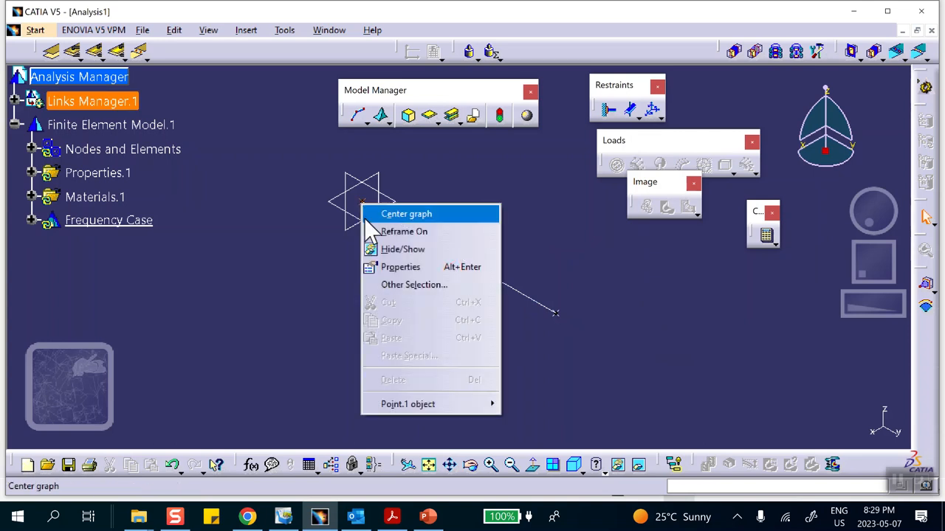
pyautogui.click(375, 249)
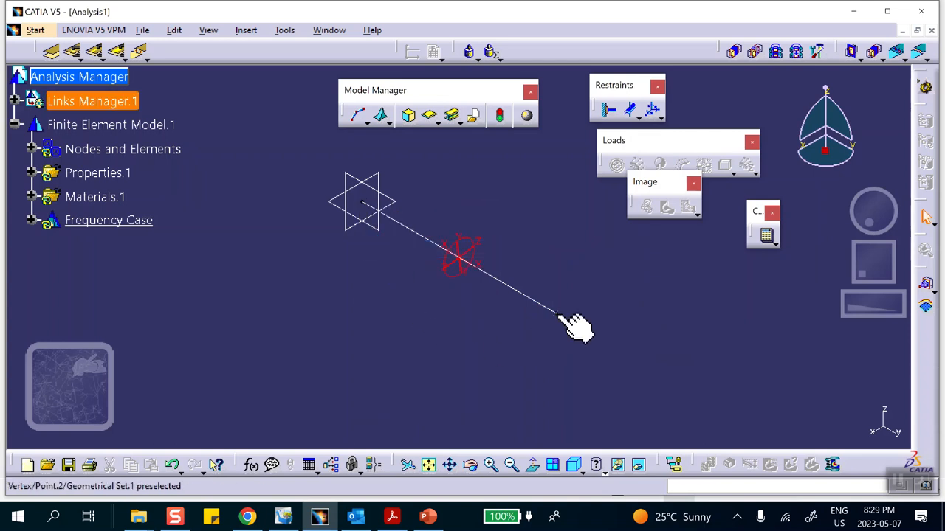
pyautogui.rightClick(555, 313)
pyautogui.click(595, 150)
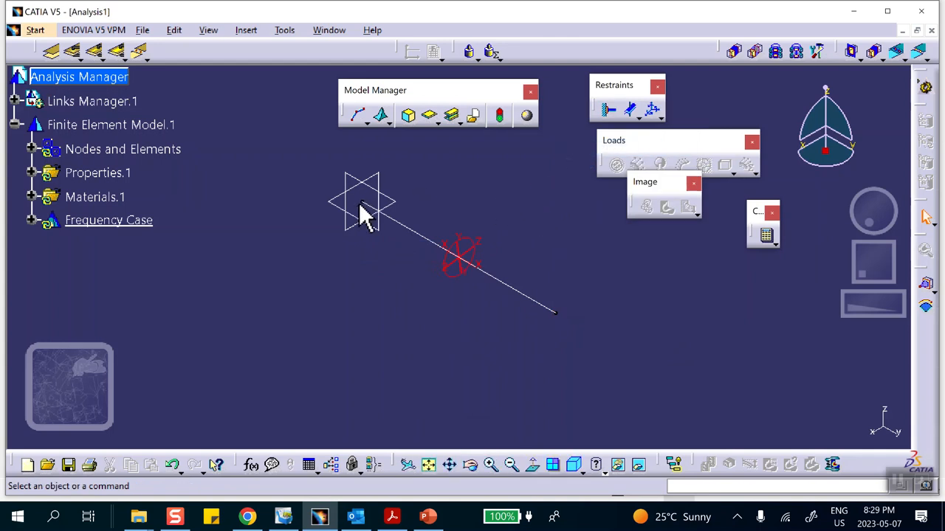
# Clamp the vertex at the origin end of the line.
pyautogui.click(609, 110)
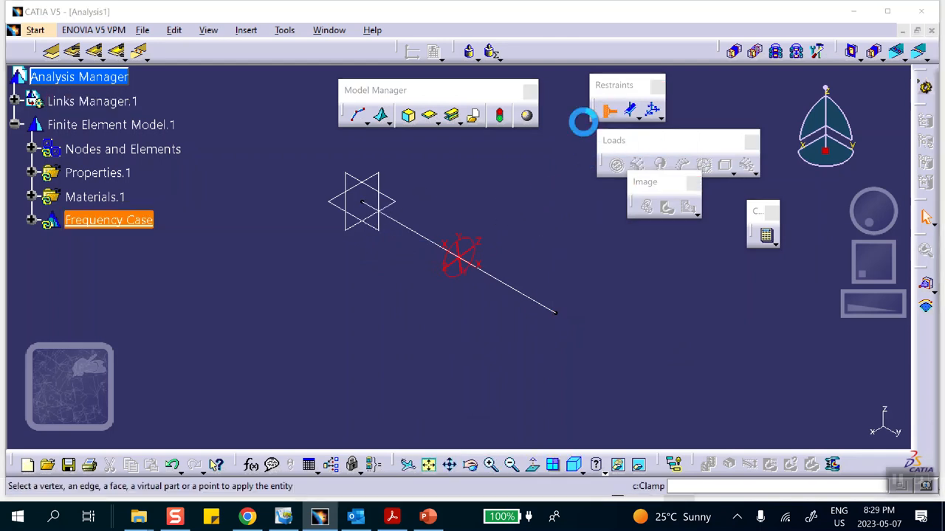
pyautogui.click(359, 200)
pyautogui.click(708, 205)
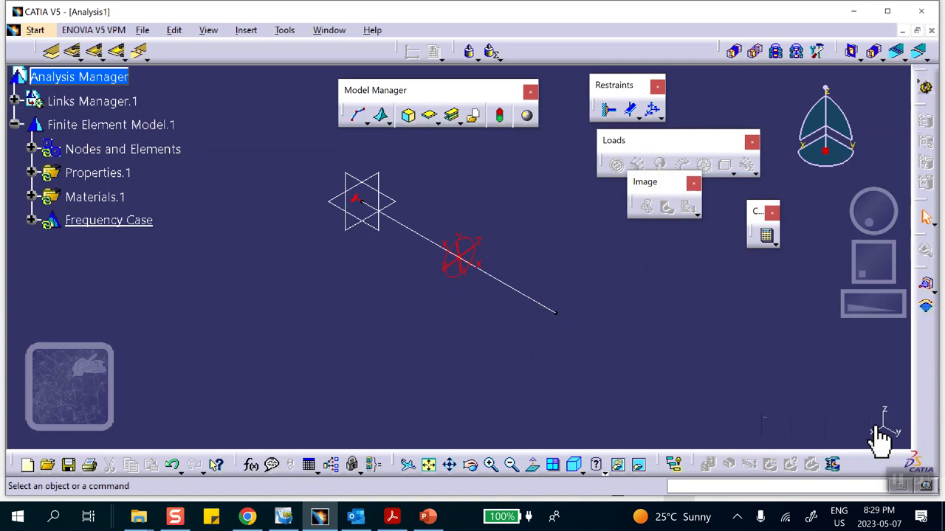
# Add a user-defined restraint to the line's far vertex, fixing translations 1 and 3 and all three rotations while leaving translation 2 free.
pyautogui.click(652, 111)
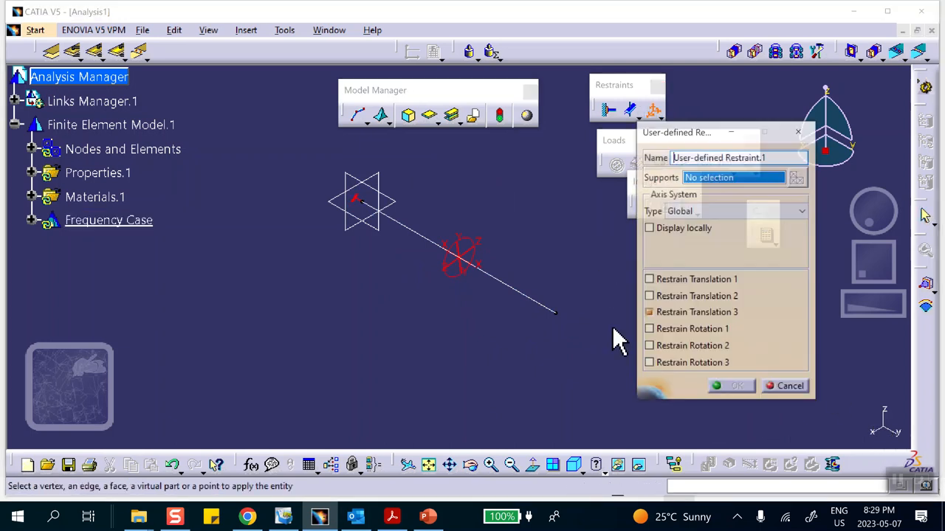
pyautogui.click(649, 298)
pyautogui.click(650, 314)
pyautogui.click(650, 281)
pyautogui.click(649, 297)
pyautogui.click(649, 314)
pyautogui.click(648, 331)
pyautogui.click(649, 347)
pyautogui.click(648, 363)
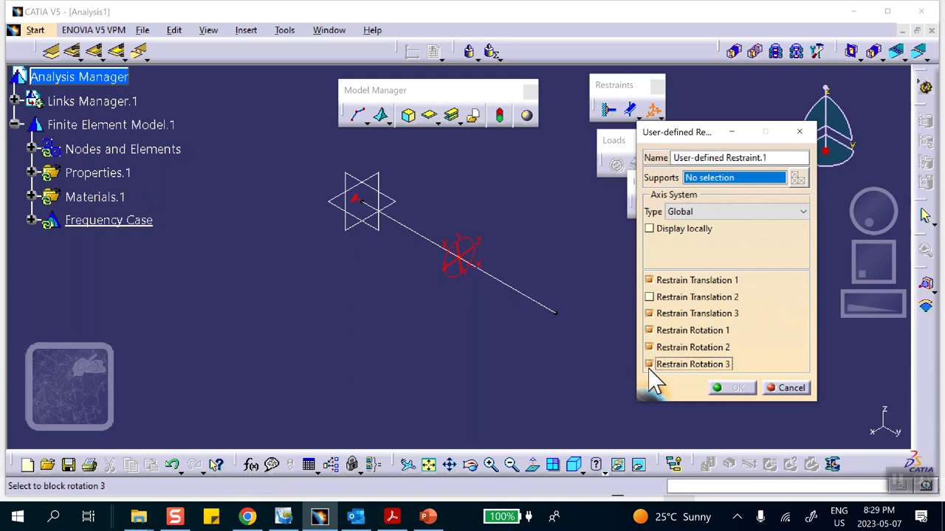
pyautogui.click(556, 313)
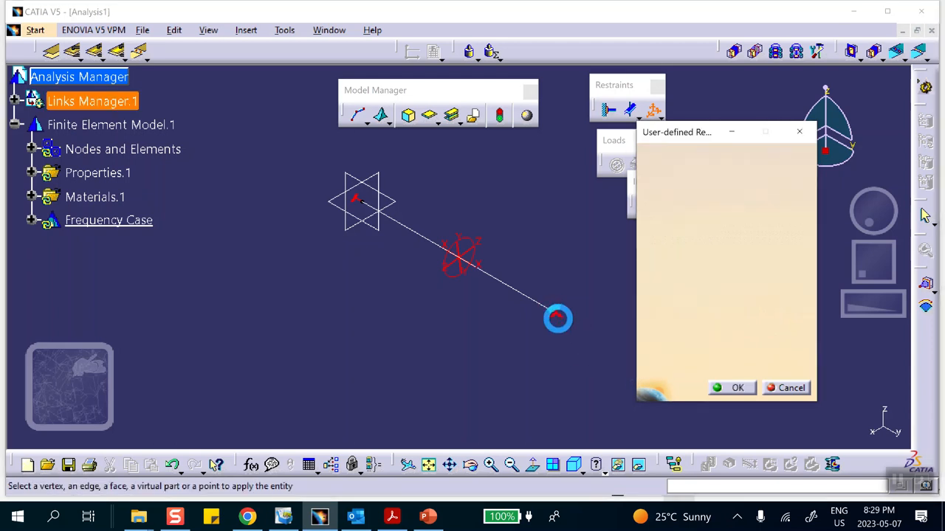
pyautogui.click(730, 390)
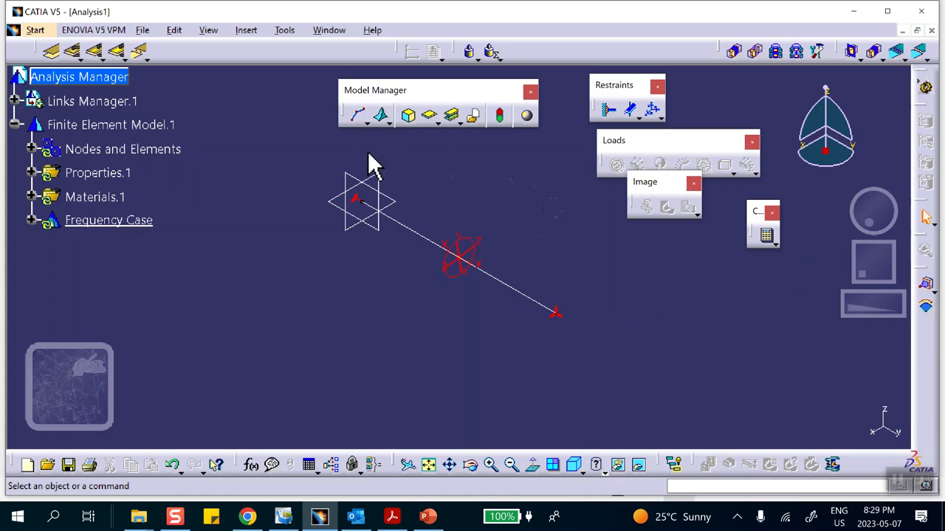
# Create a general analysis connection with the origin vertex as first component and the line's far vertex as second component.
pyautogui.click(50, 55)
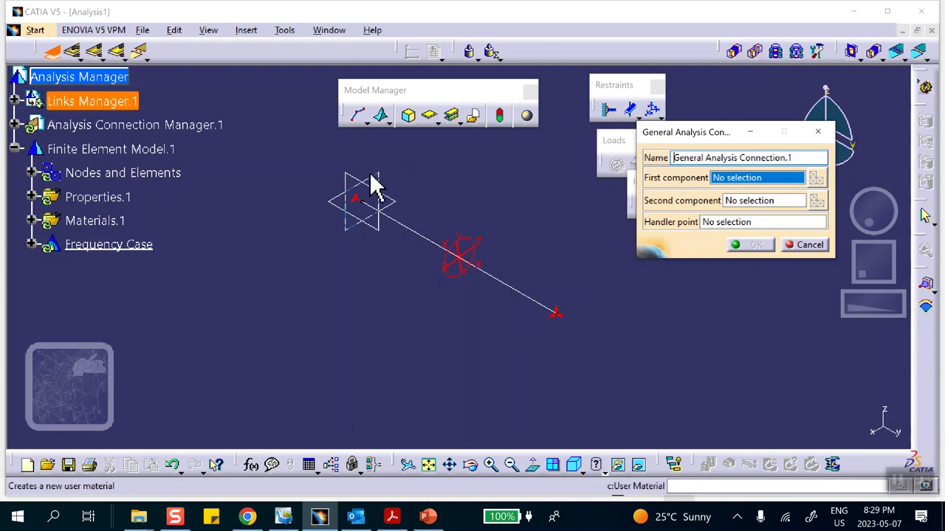
pyautogui.click(367, 203)
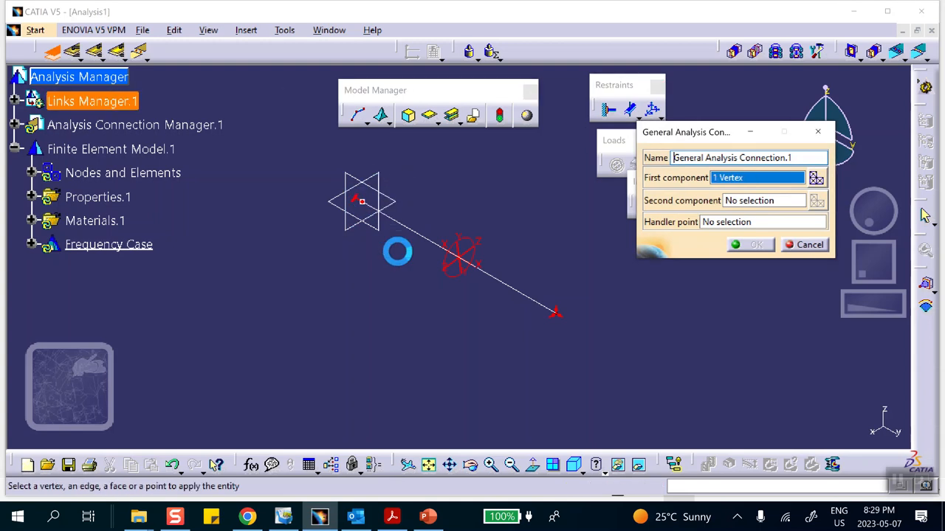
pyautogui.click(738, 200)
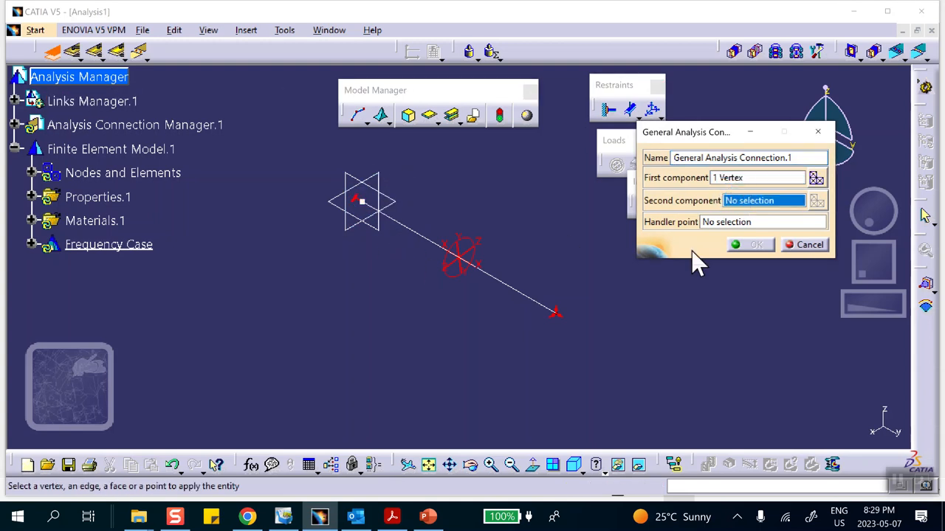
pyautogui.click(556, 313)
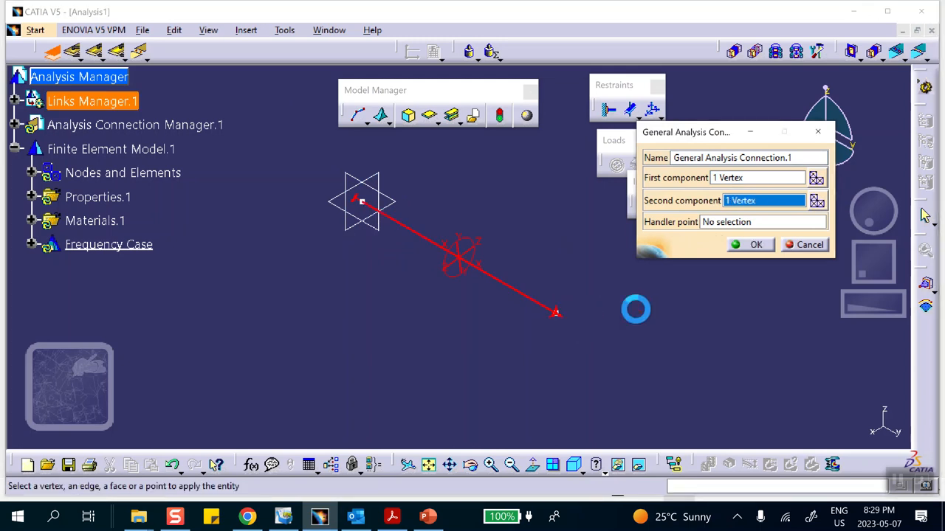
pyautogui.click(757, 245)
pyautogui.moveTo(540, 207); pyautogui.dragTo(506, 204, button='middle')
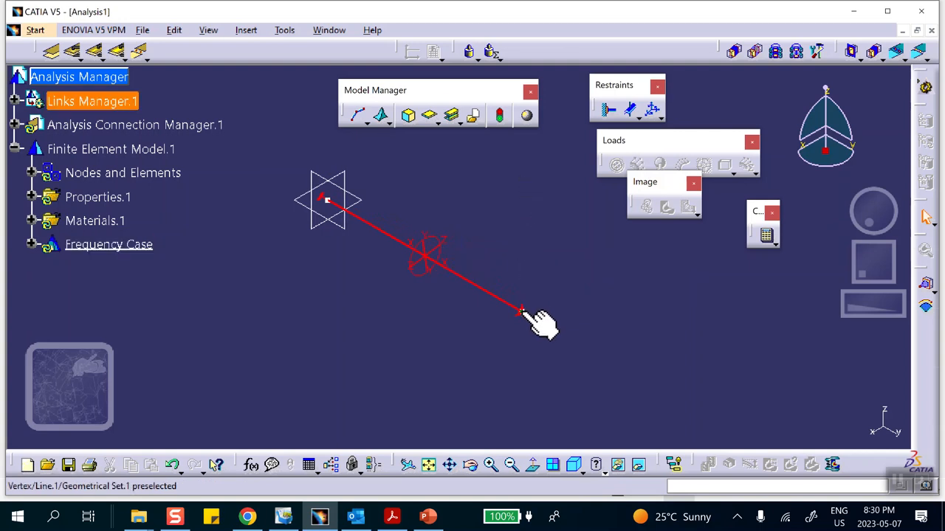
# Add a distributed mass of 220.2 lbfxs2_in to the line's far vertex, checking the mass against the PowerPoint problem slide.
pyautogui.click(470, 59)
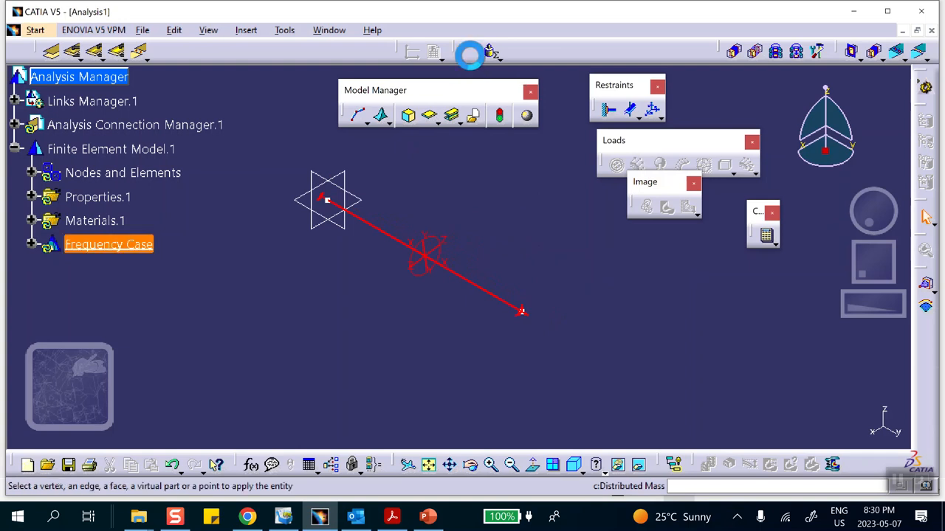
pyautogui.click(521, 311)
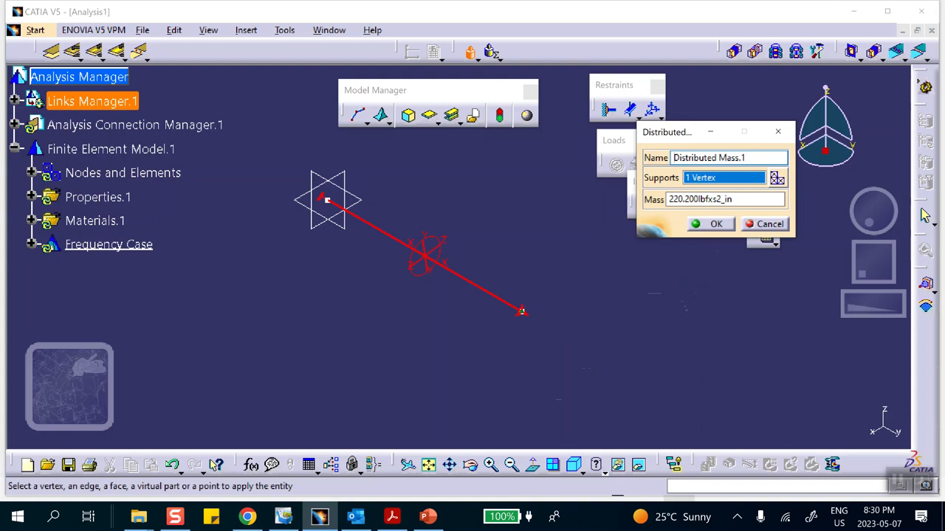
pyautogui.click(428, 516)
pyautogui.click(53, 116)
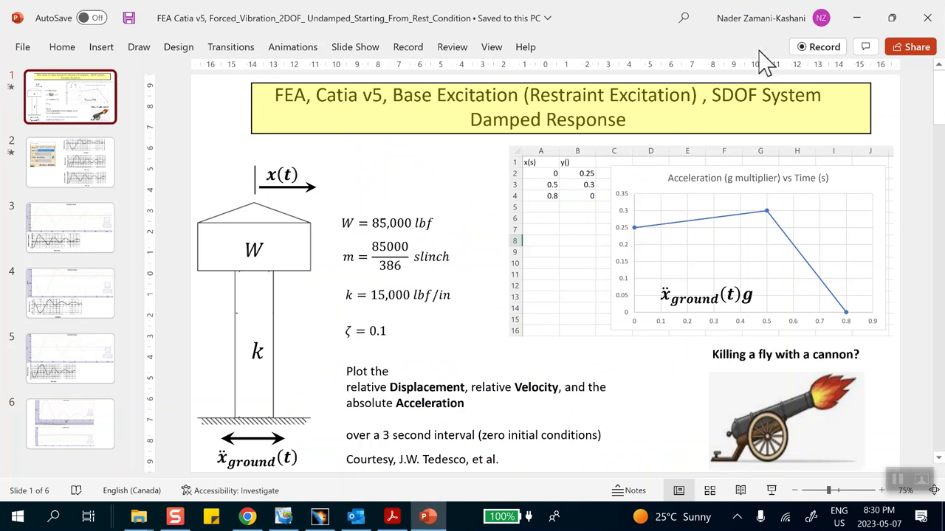
pyautogui.click(425, 516)
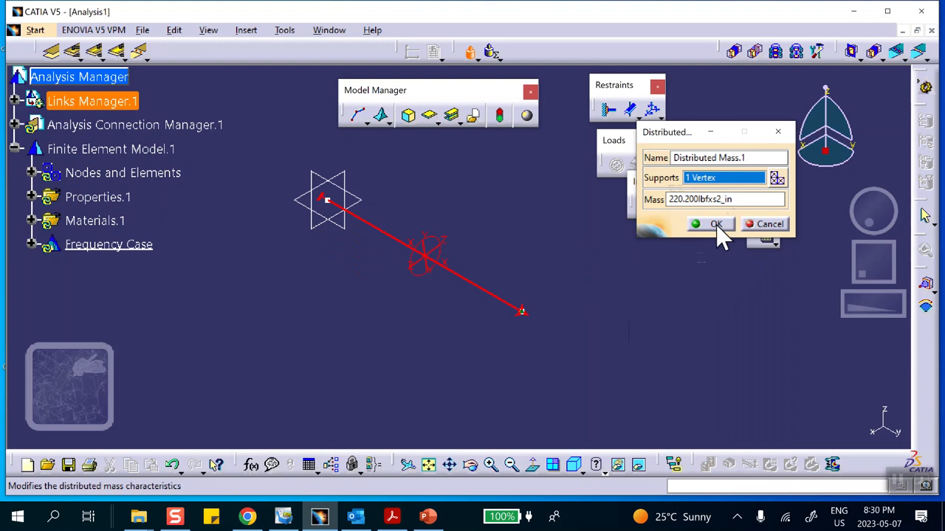
pyautogui.click(715, 224)
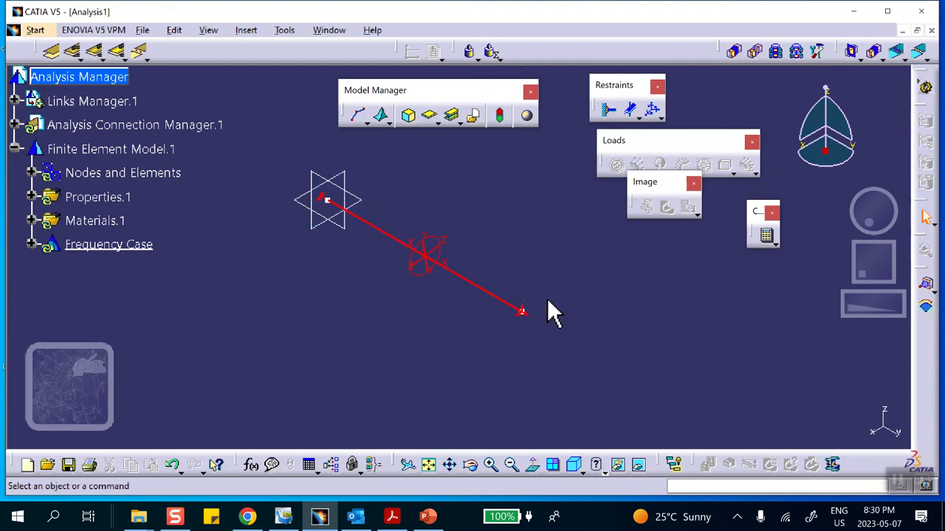
# Try to compute the frequency case.
pyautogui.click(767, 236)
pyautogui.click(765, 258)
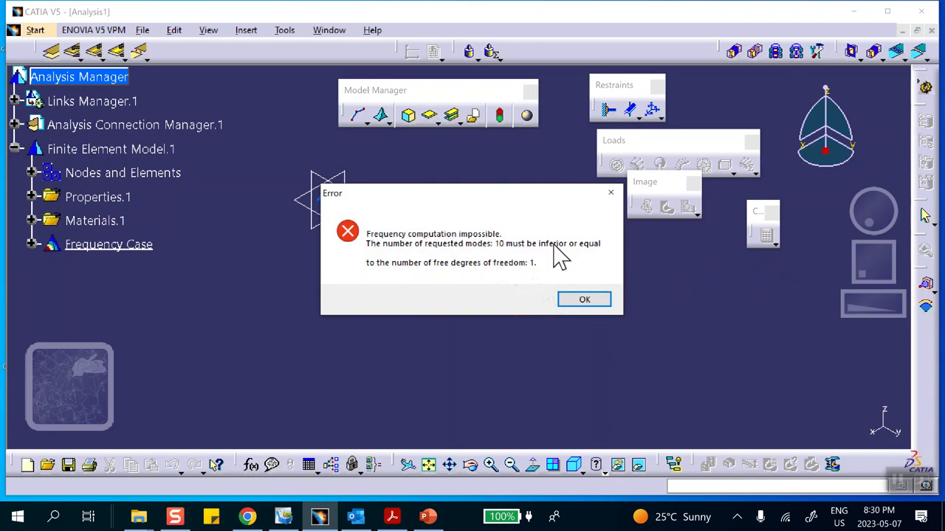
pyautogui.click(583, 303)
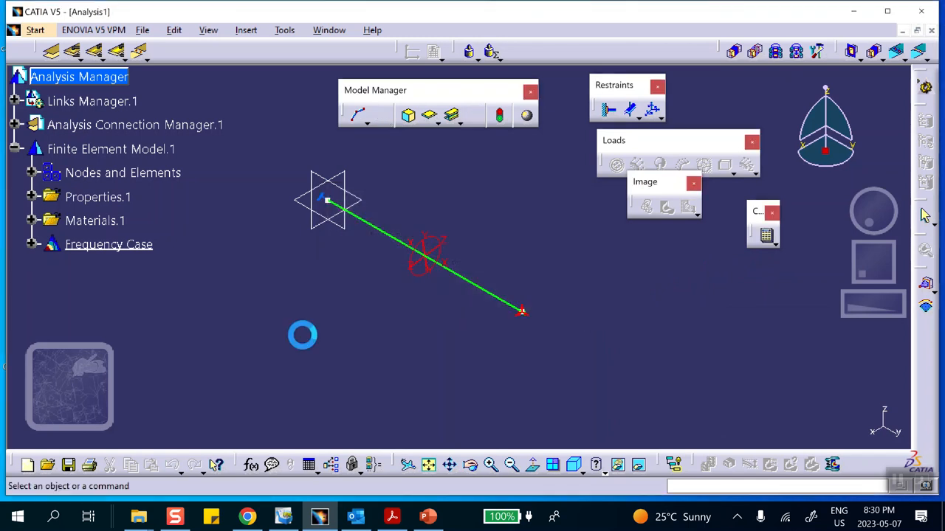
# Set the number of modes in the frequency case solution to 1 and compute the analysis.
pyautogui.click(31, 244)
pyautogui.scroll(-1, 192, 247)
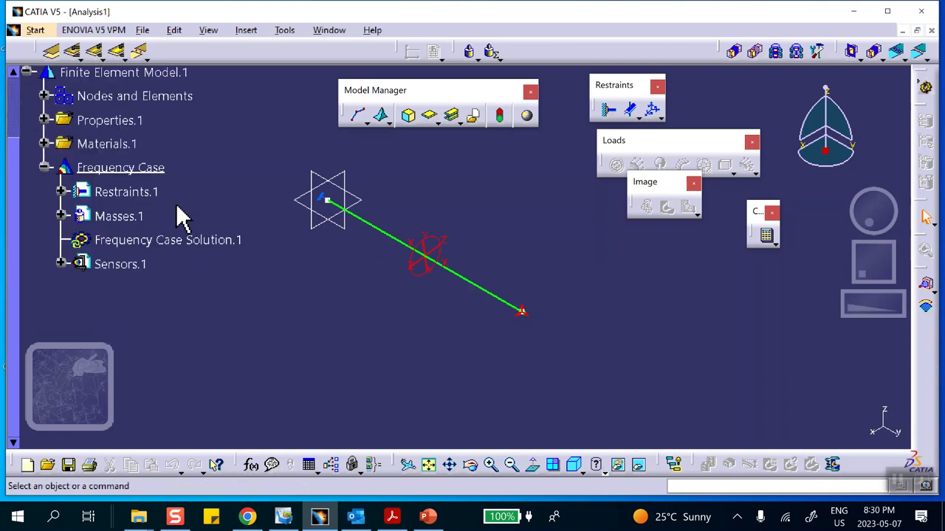
pyautogui.doubleClick(183, 241)
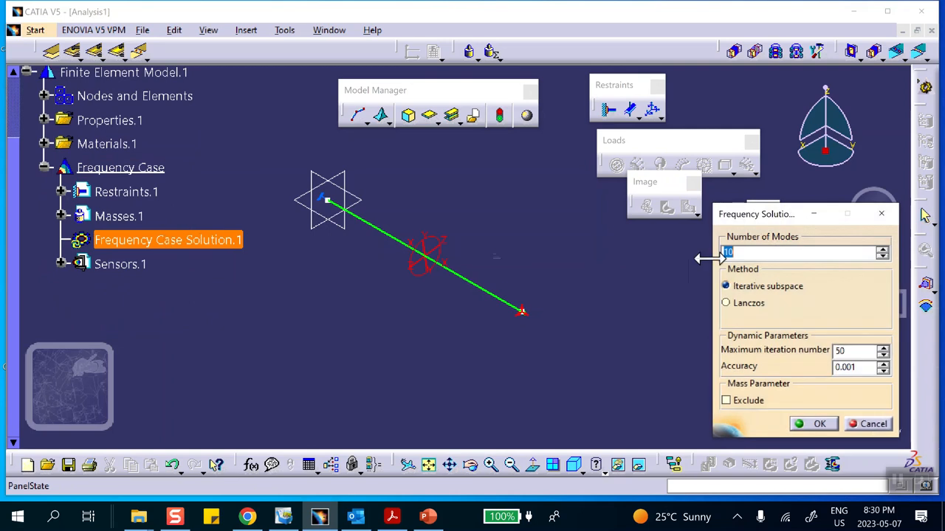
pyautogui.write('1')
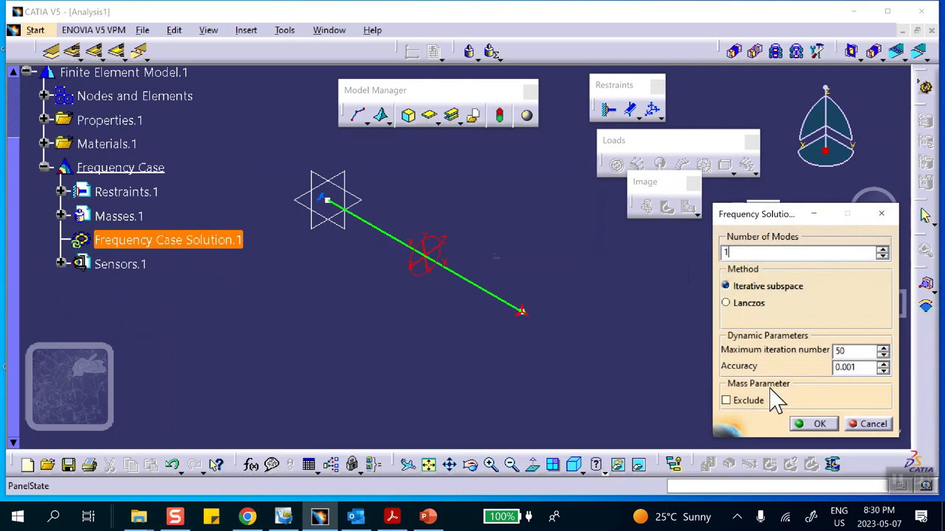
pyautogui.click(812, 423)
pyautogui.click(570, 393)
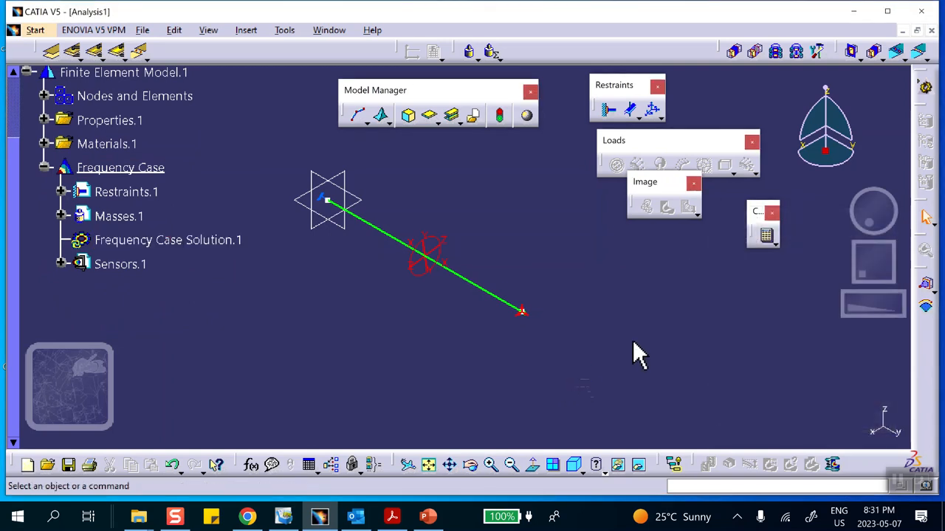
pyautogui.click(768, 236)
pyautogui.click(775, 259)
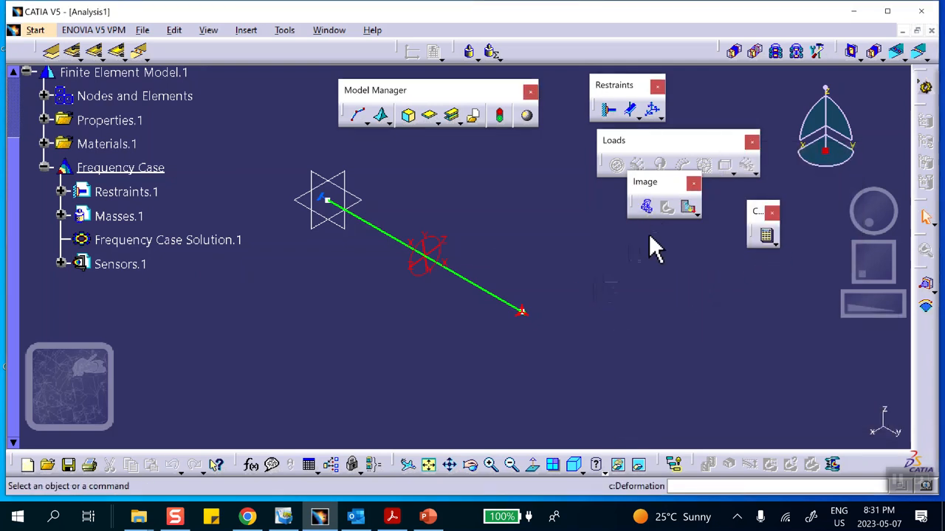
# Examine the computed natural frequency in the frequency sensor's list.
pyautogui.click(61, 264)
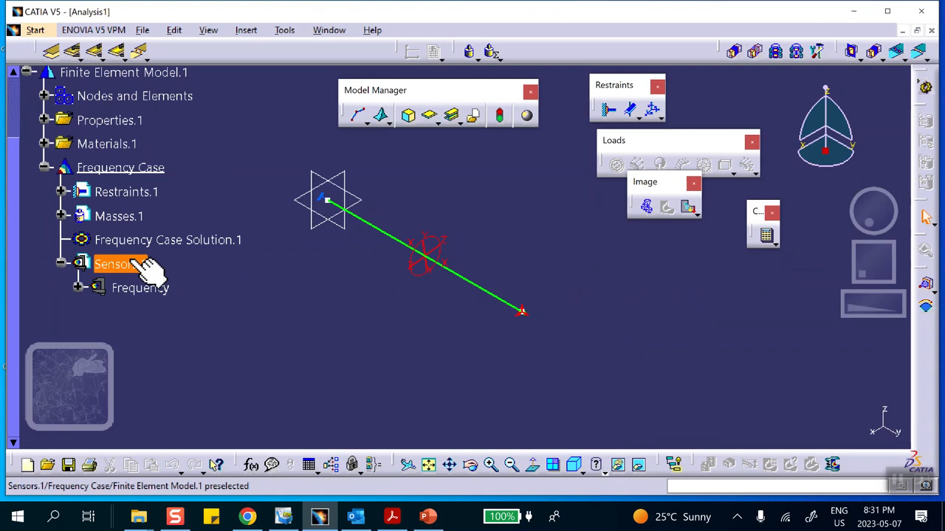
pyautogui.scroll(-1, 111, 243)
pyautogui.click(76, 211)
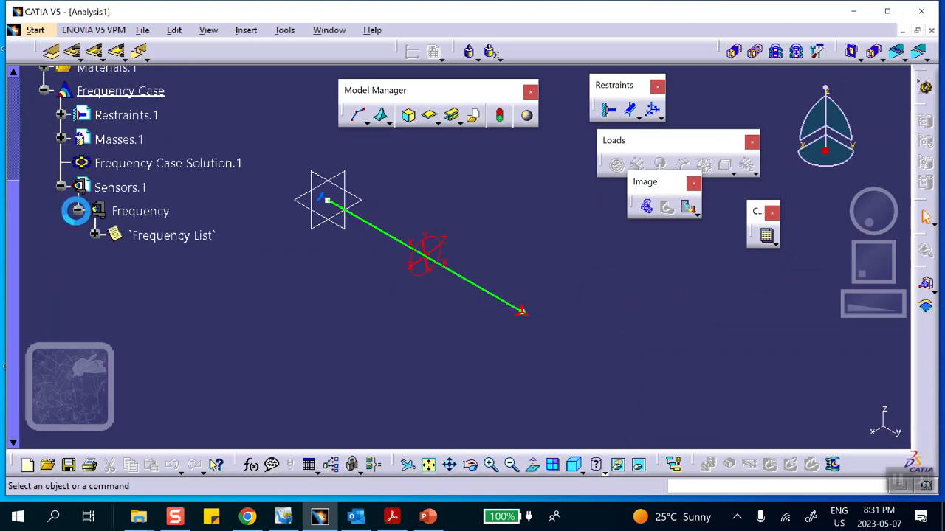
pyautogui.doubleClick(173, 237)
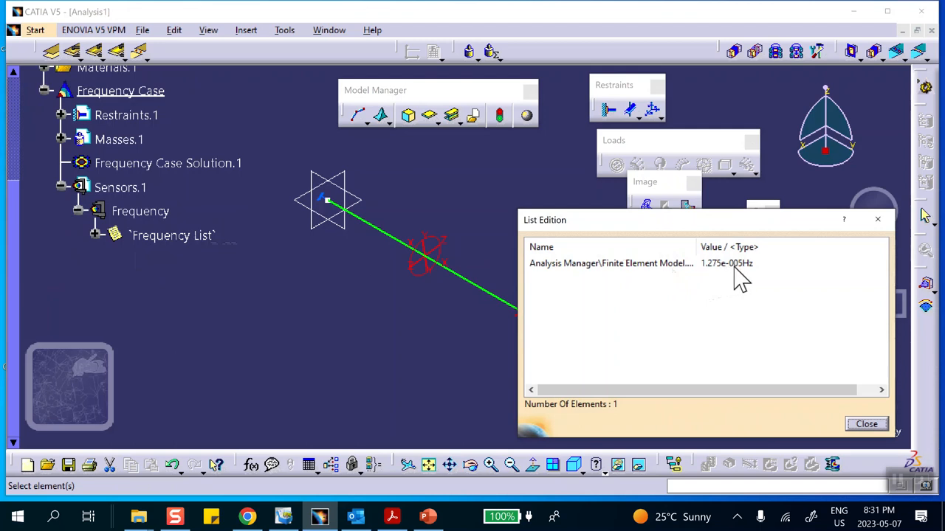
pyautogui.click(868, 426)
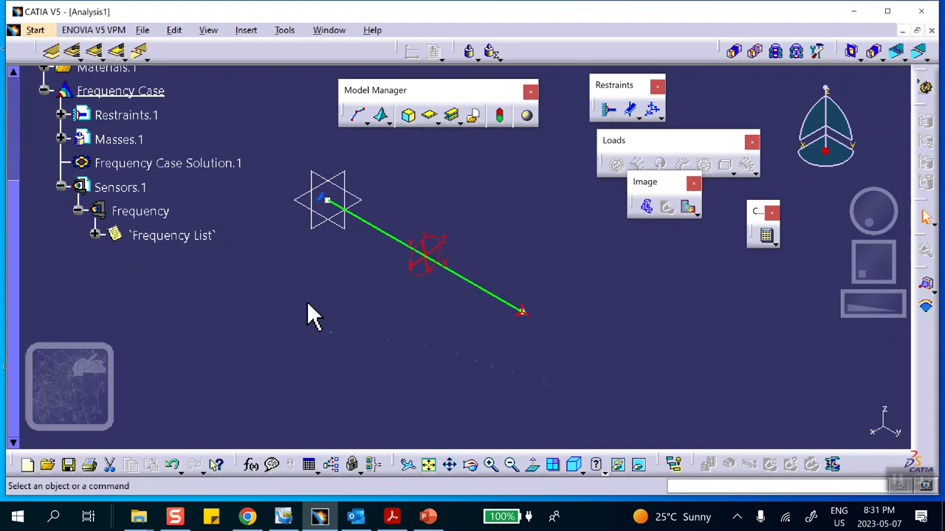
pyautogui.click(899, 482)
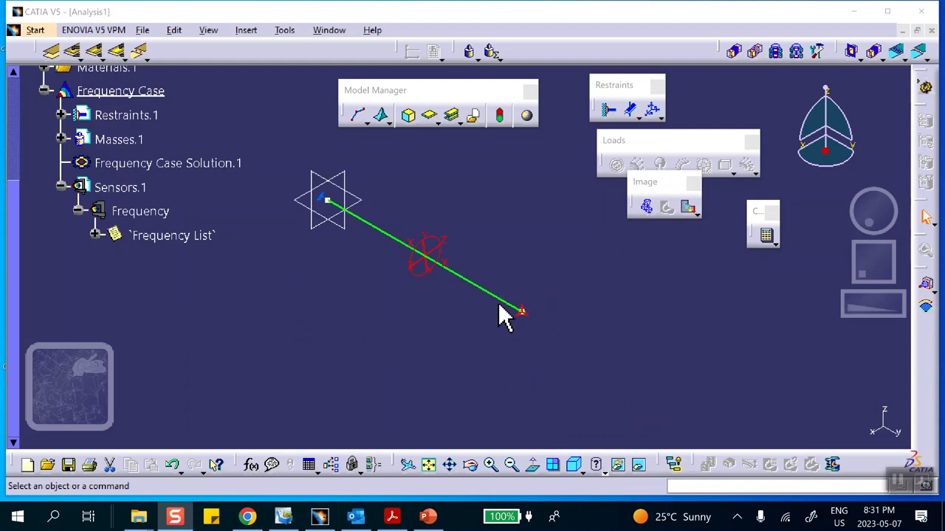
# Start a user-defined distant connection property supported by the general analysis connection between the line's endpoints.
pyautogui.scroll(3, 163, 288)
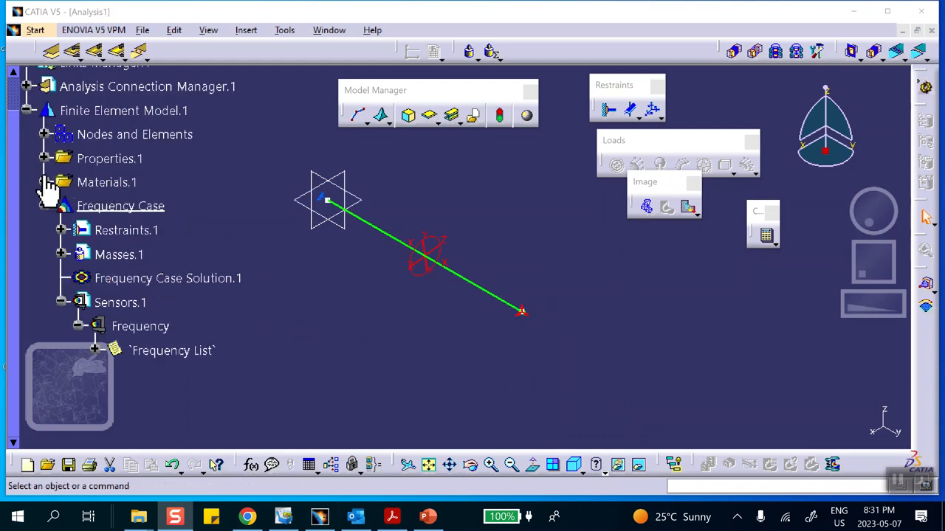
pyautogui.click(26, 86)
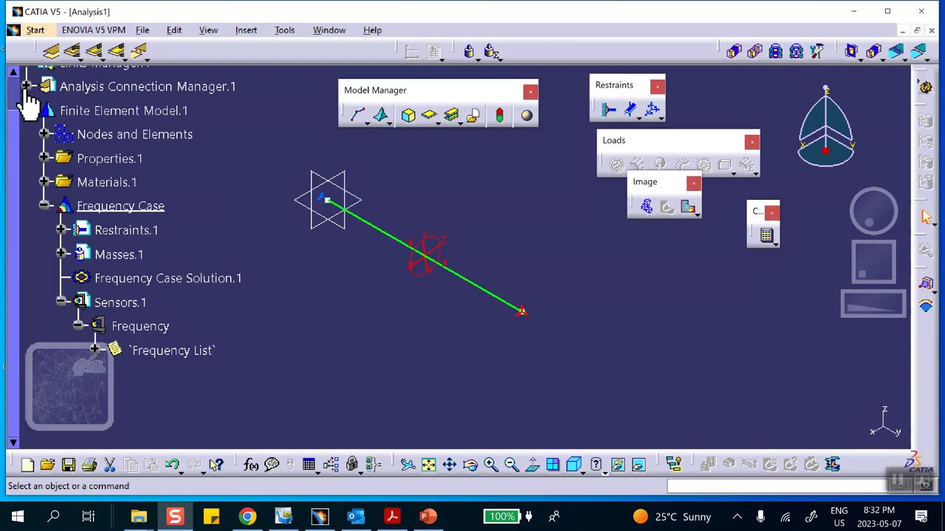
pyautogui.click(44, 110)
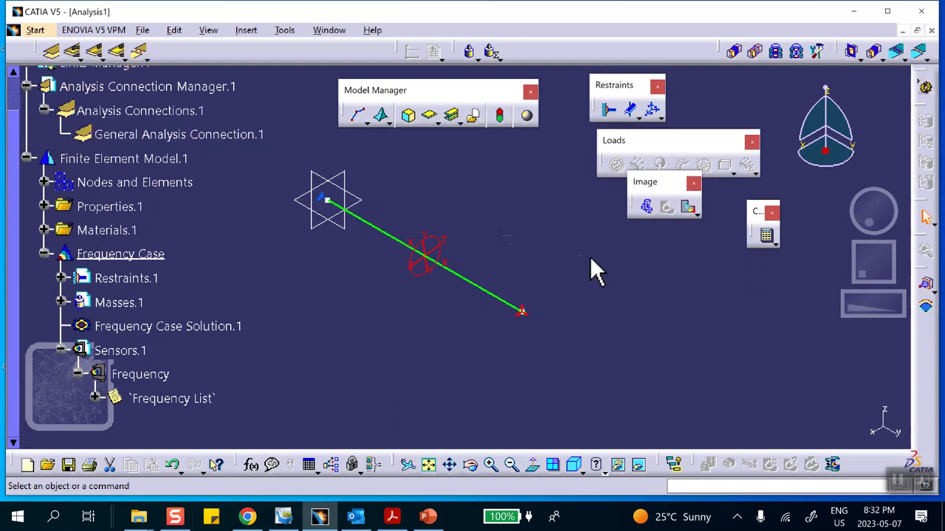
pyautogui.click(817, 51)
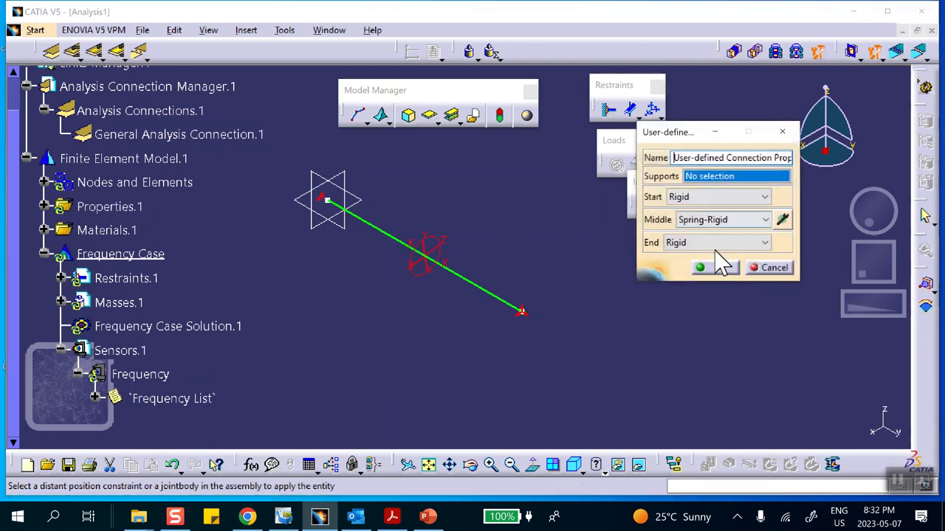
pyautogui.click(189, 133)
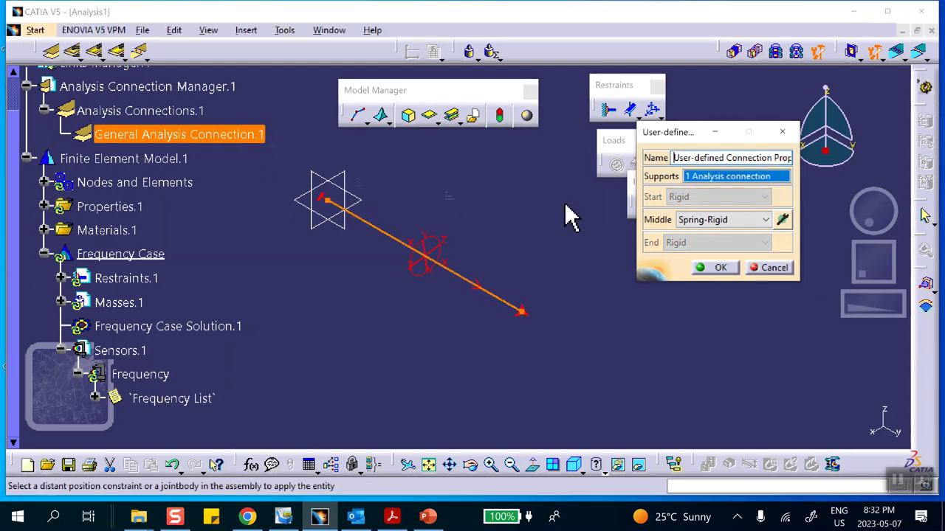
# Give the connection's Spring-Rigid middle a Translation Stiffness 2 of 15000 lbf_in in the global axis system, checking k on the PowerPoint slide.
pyautogui.click(783, 220)
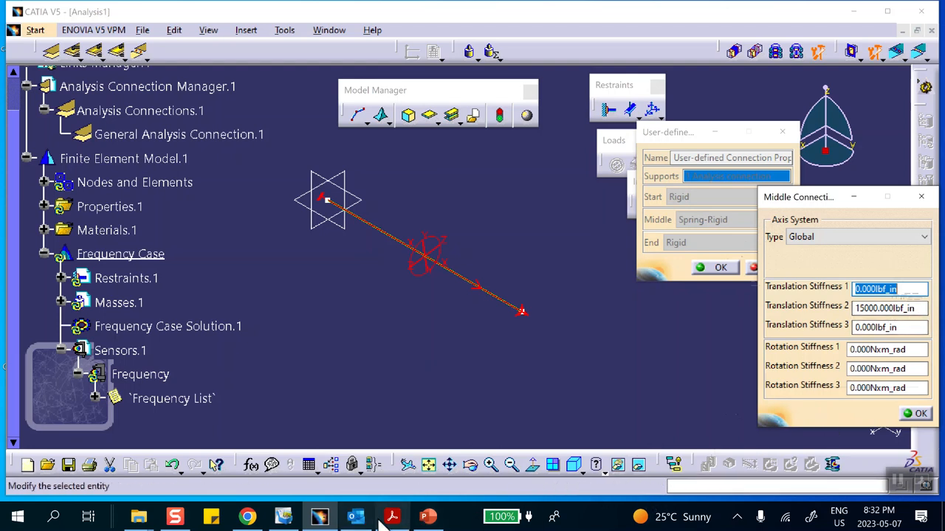
pyautogui.click(427, 519)
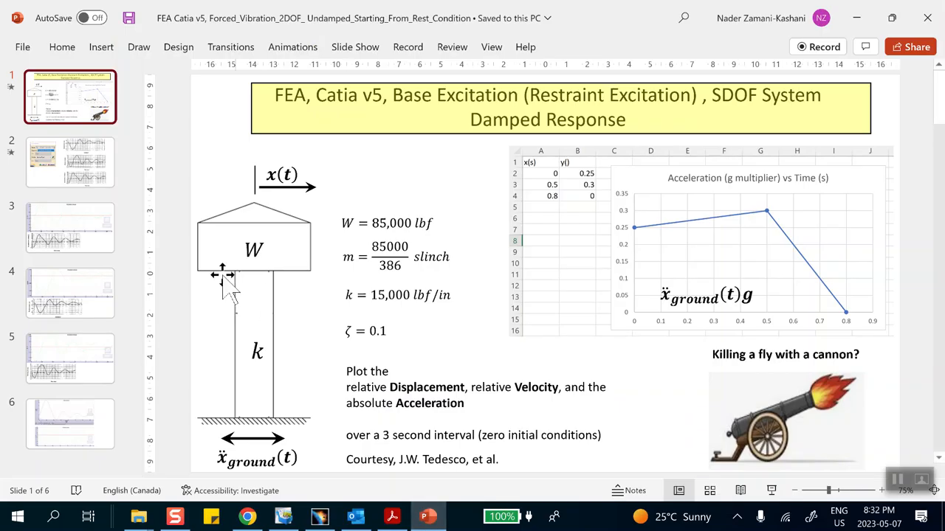
pyautogui.moveTo(351, 295); pyautogui.dragTo(438, 293)
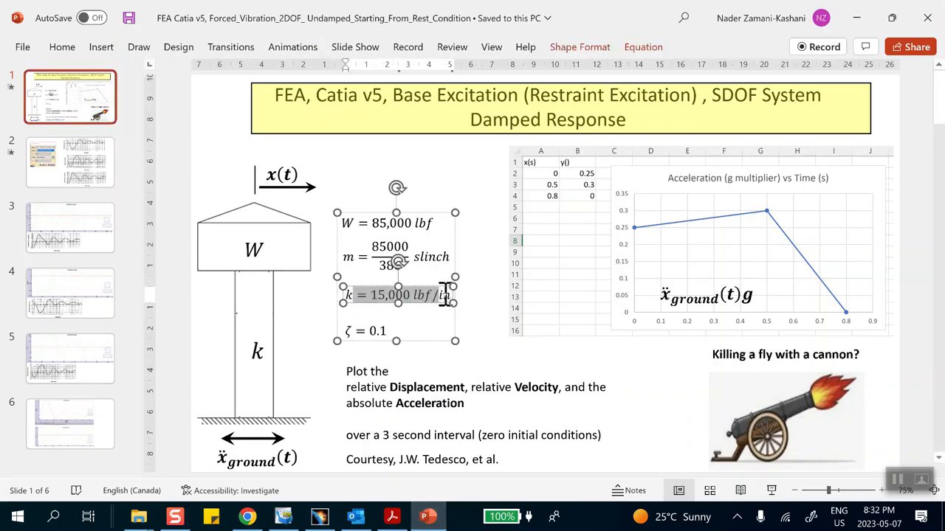
pyautogui.click(428, 174)
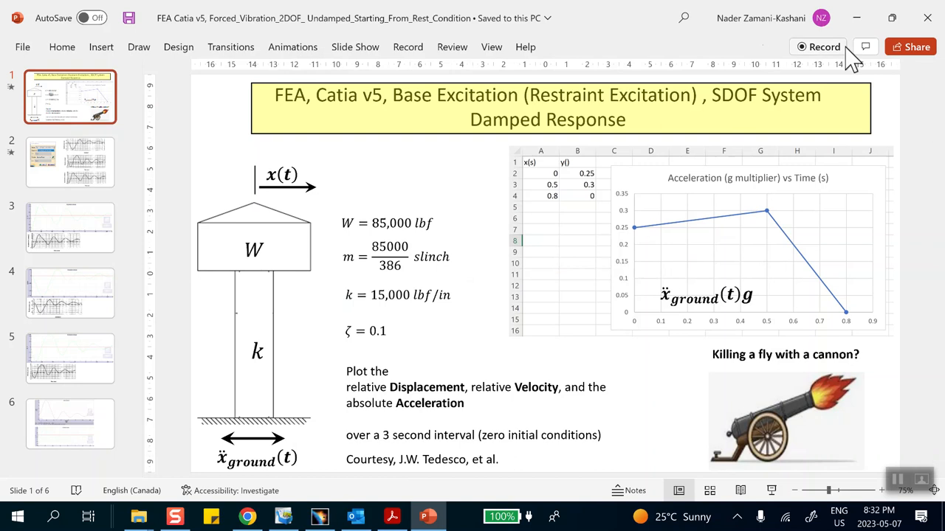
pyautogui.click(856, 17)
pyautogui.click(915, 413)
pyautogui.click(721, 268)
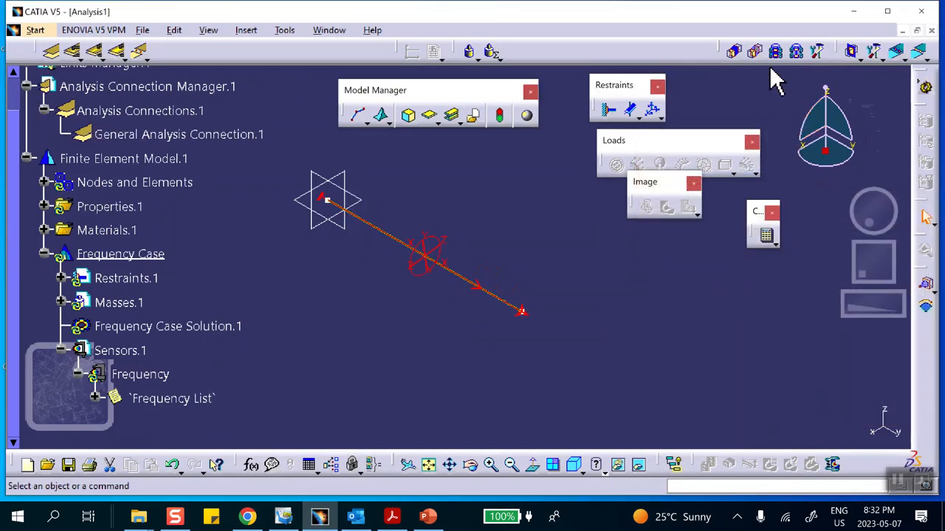
# Recompute the frequency case with the spring connection and examine the natural frequency in the frequency list.
pyautogui.click(766, 237)
pyautogui.click(771, 257)
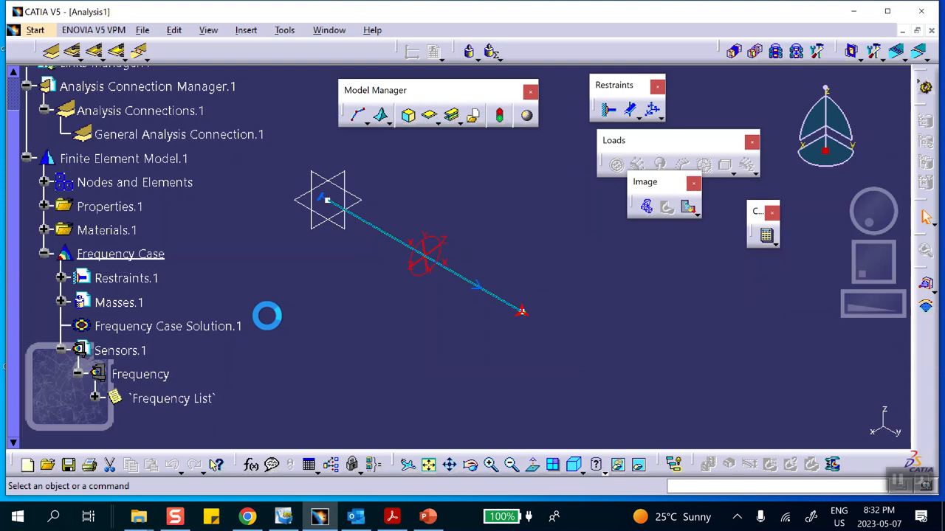
pyautogui.scroll(-3, 267, 325)
pyautogui.doubleClick(177, 284)
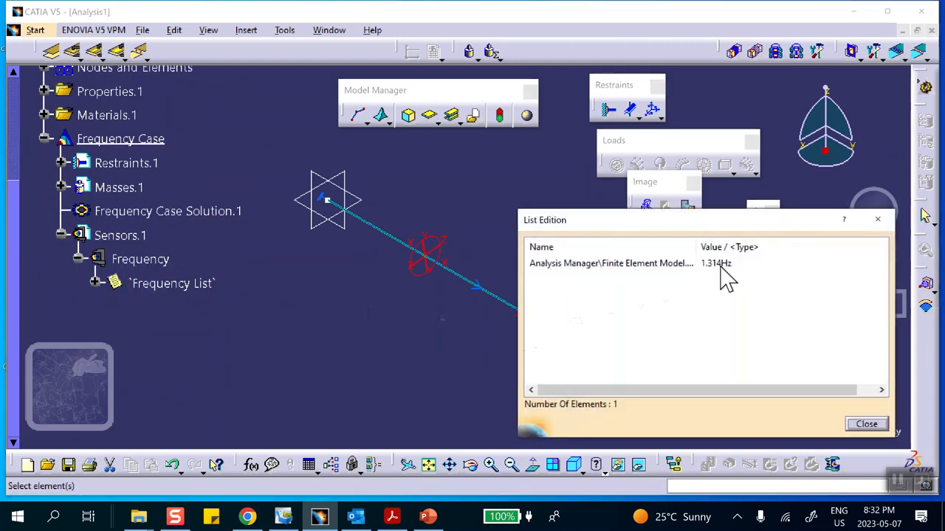
pyautogui.click(864, 426)
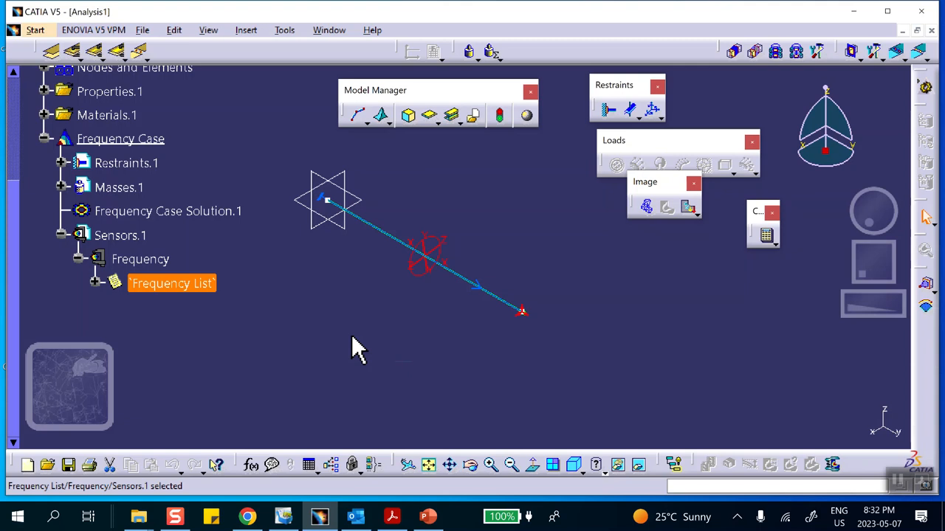
pyautogui.scroll(-3, 344, 341)
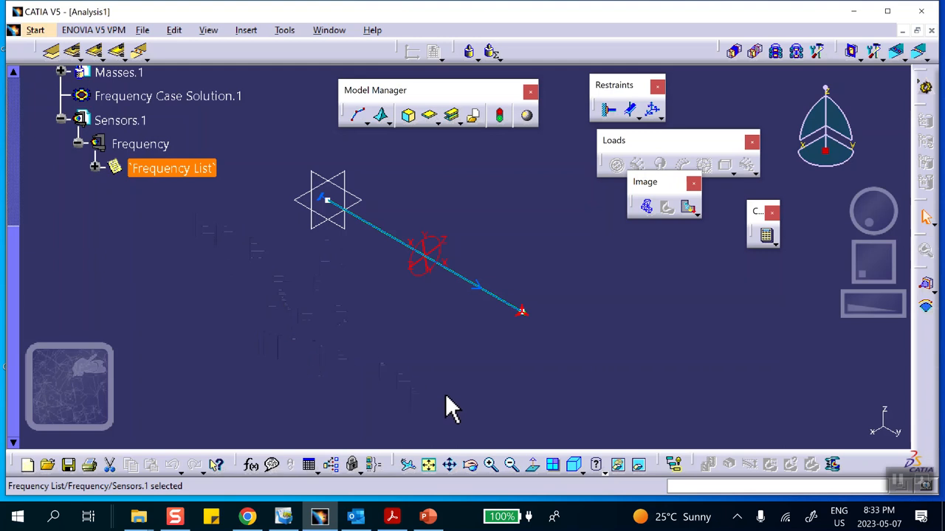
# Switch to PowerPoint to review the ground acceleration versus time table and chart, and return to CATIA.
pyautogui.click(427, 516)
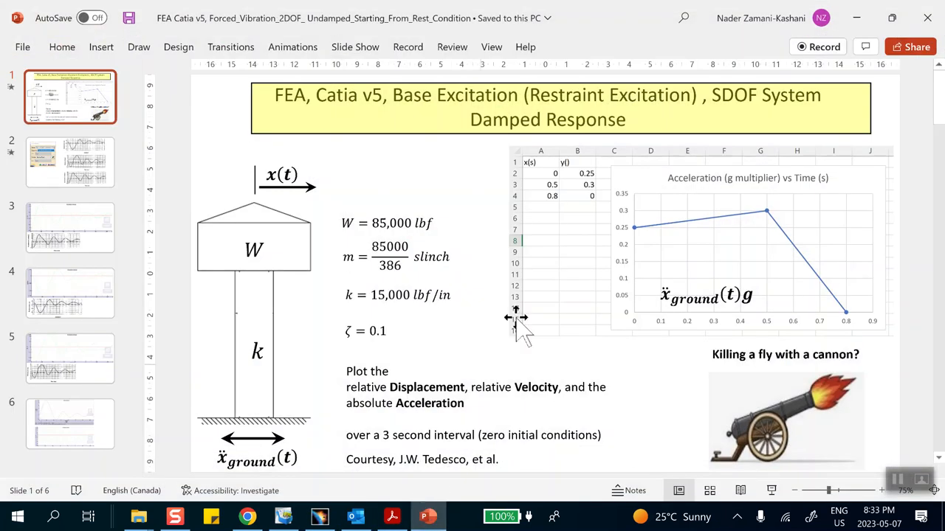
pyautogui.click(539, 271)
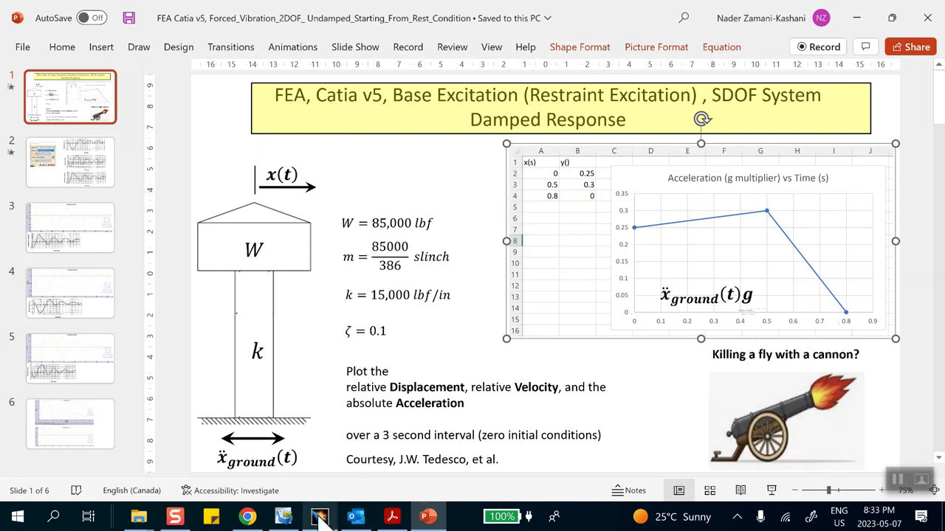
pyautogui.moveTo(319, 519)
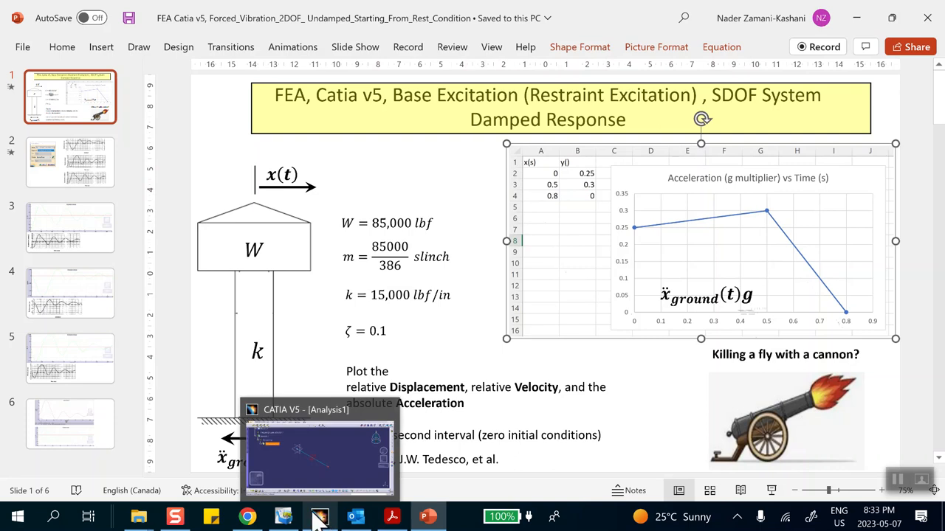
pyautogui.click(319, 519)
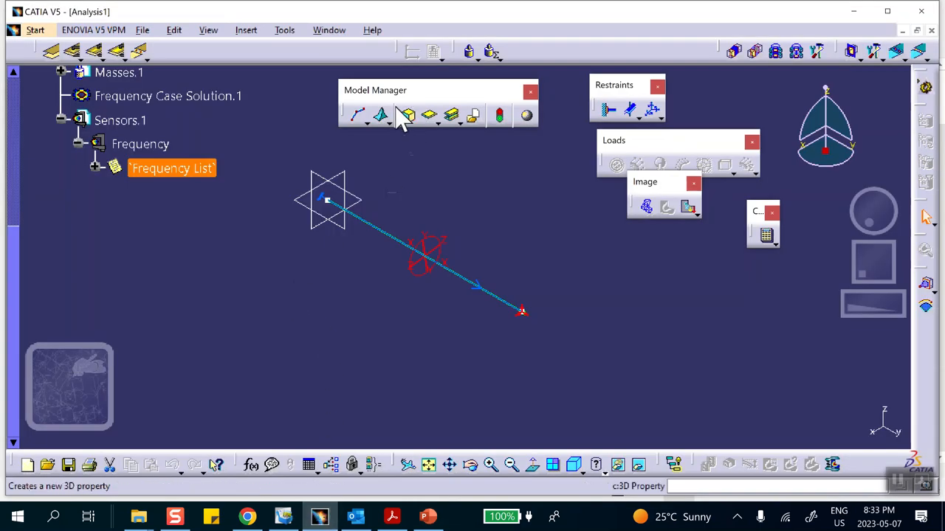
# Insert a transient dynamic response case that references Frequency Case Solution.1, with new restraint excitation enabled and load excitation disabled.
pyautogui.click(247, 31)
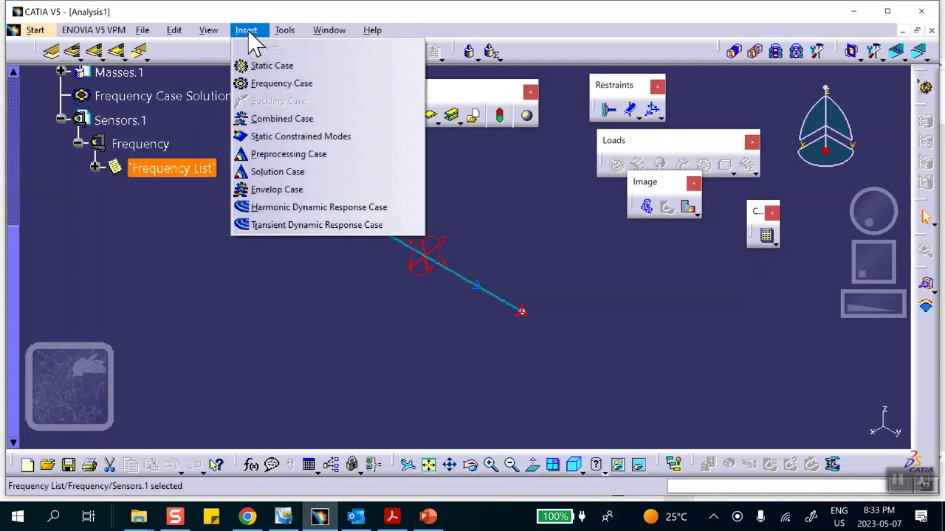
pyautogui.click(280, 226)
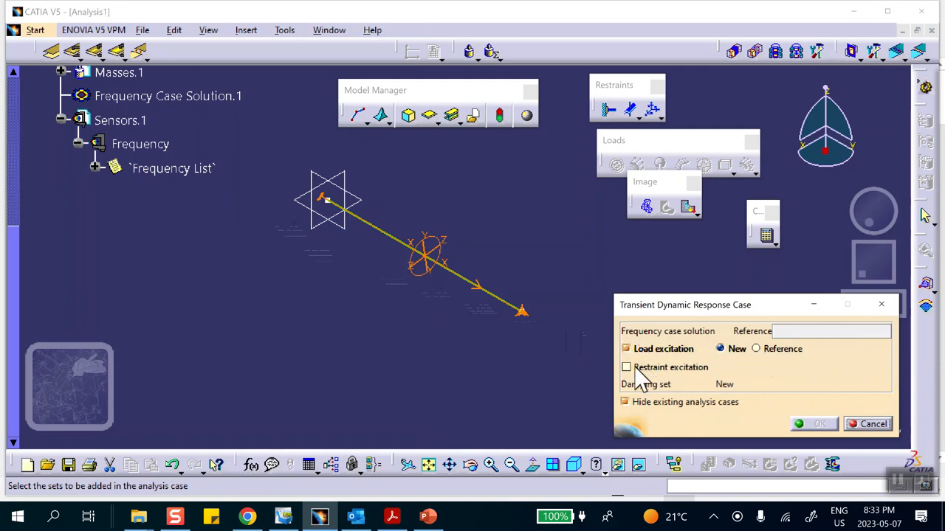
pyautogui.click(778, 330)
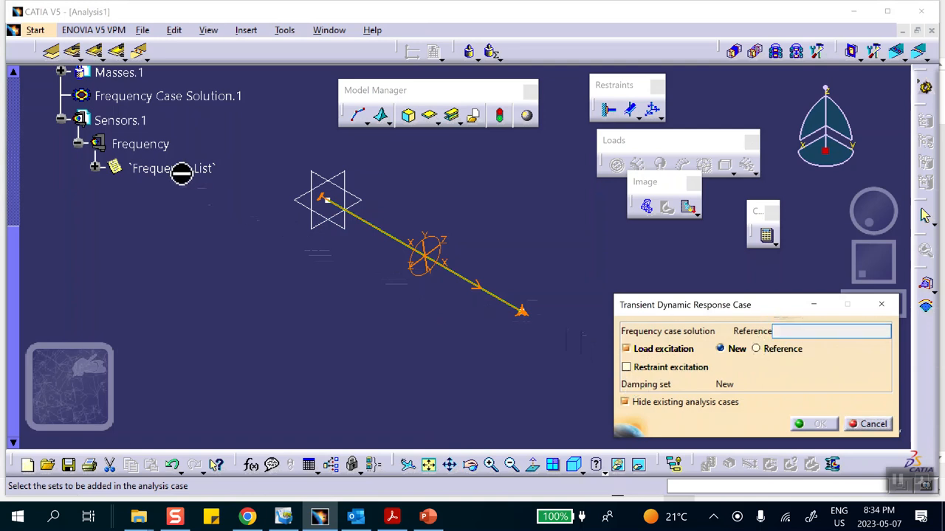
pyautogui.click(196, 98)
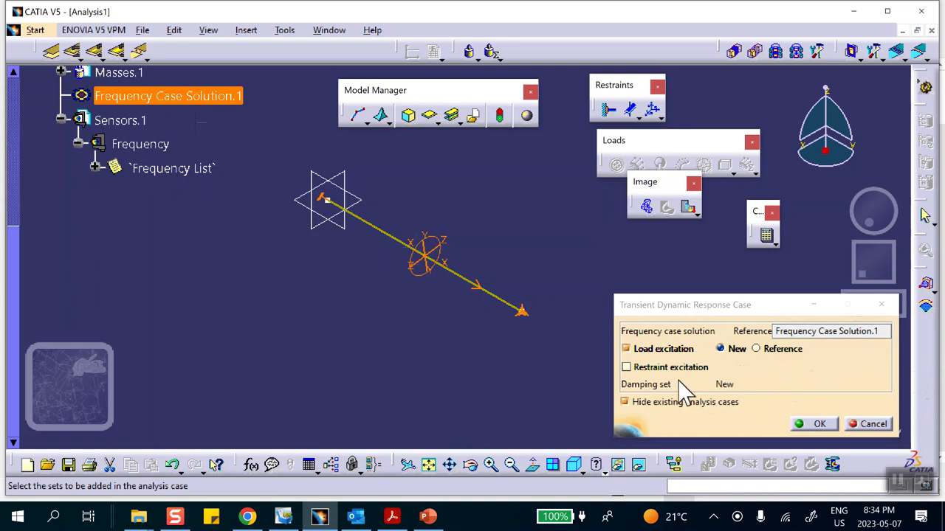
pyautogui.click(626, 366)
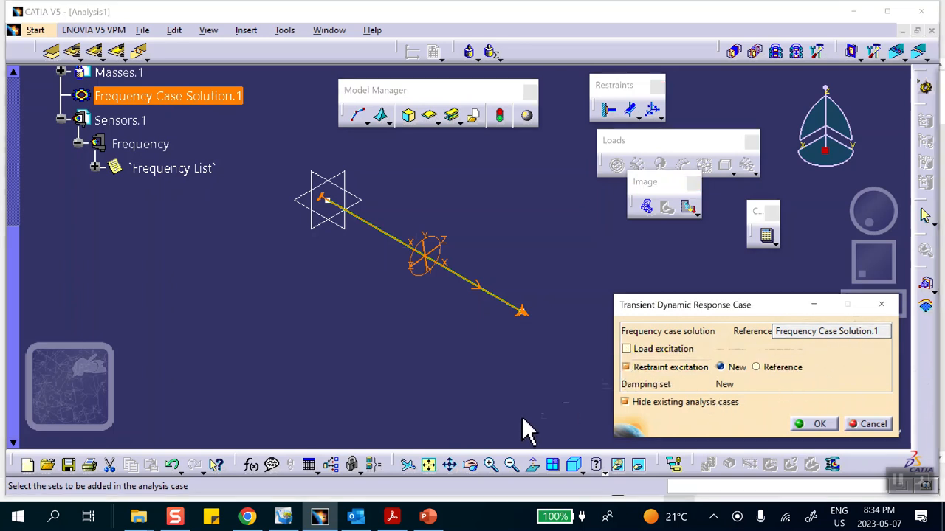
pyautogui.click(626, 367)
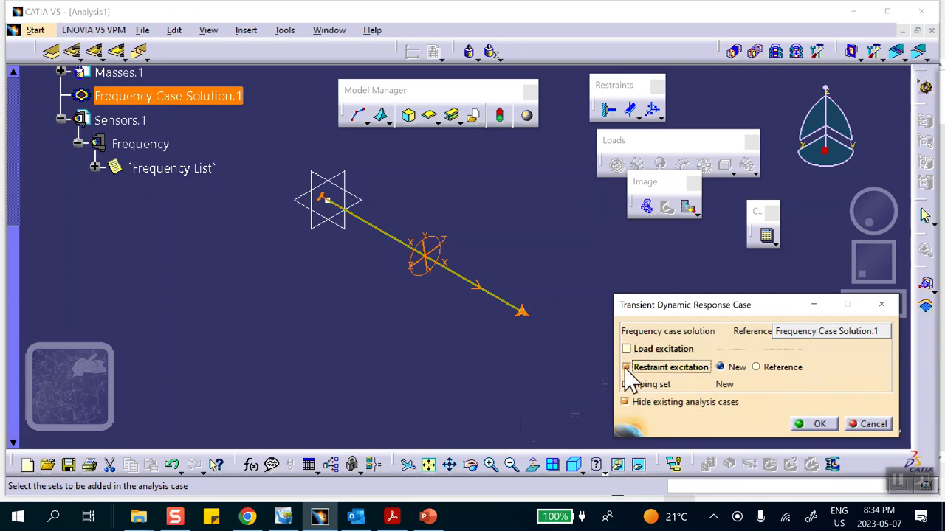
pyautogui.click(819, 425)
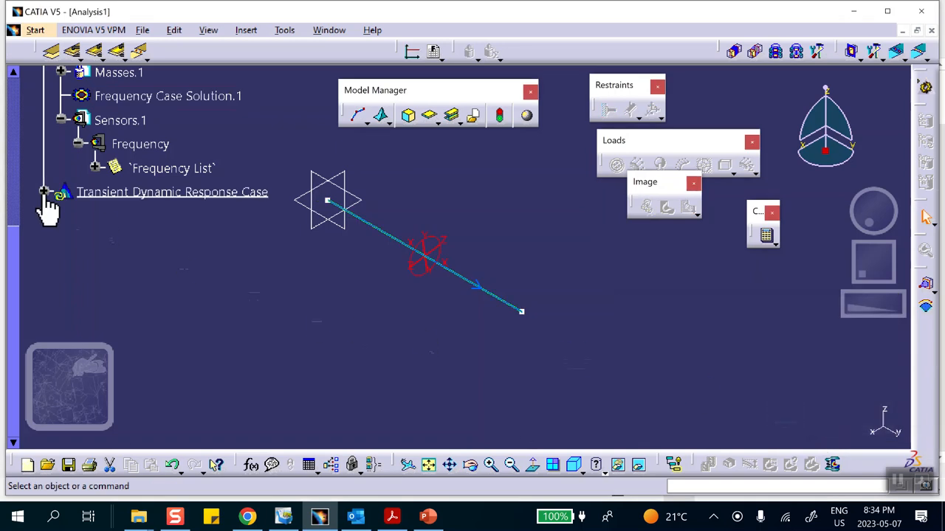
pyautogui.click(45, 192)
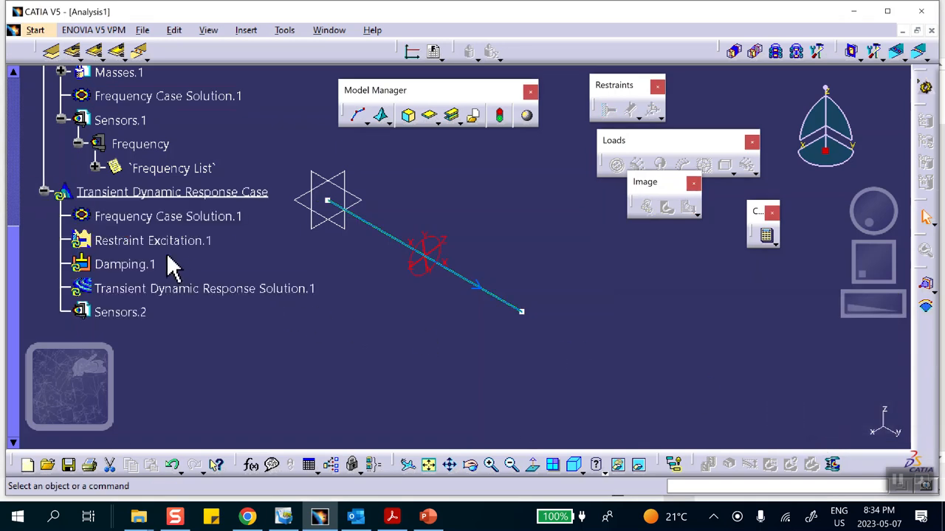
# Create a time modulation from the Excel file "FEA_Catia v5, SDOF, Base Excitation, Water Tower".
pyautogui.scroll(3, 640, 333)
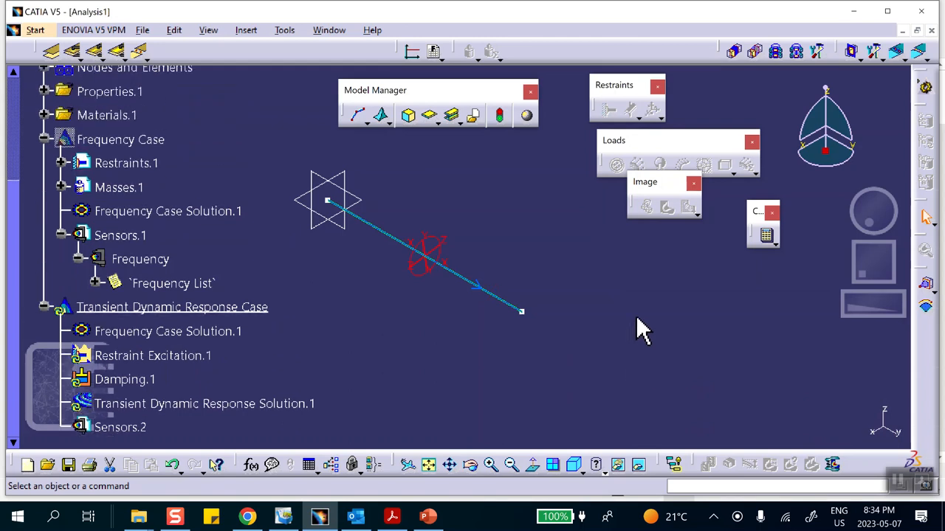
pyautogui.scroll(3, 633, 293)
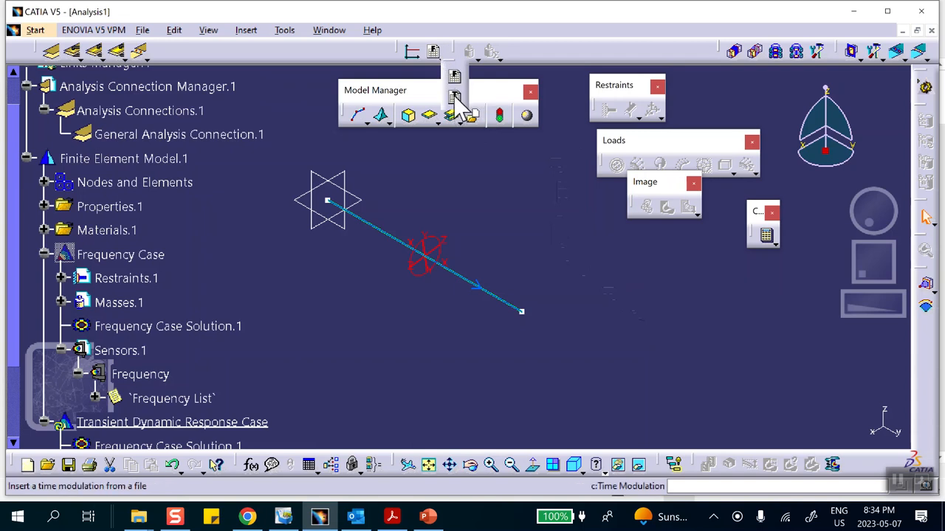
pyautogui.click(454, 98)
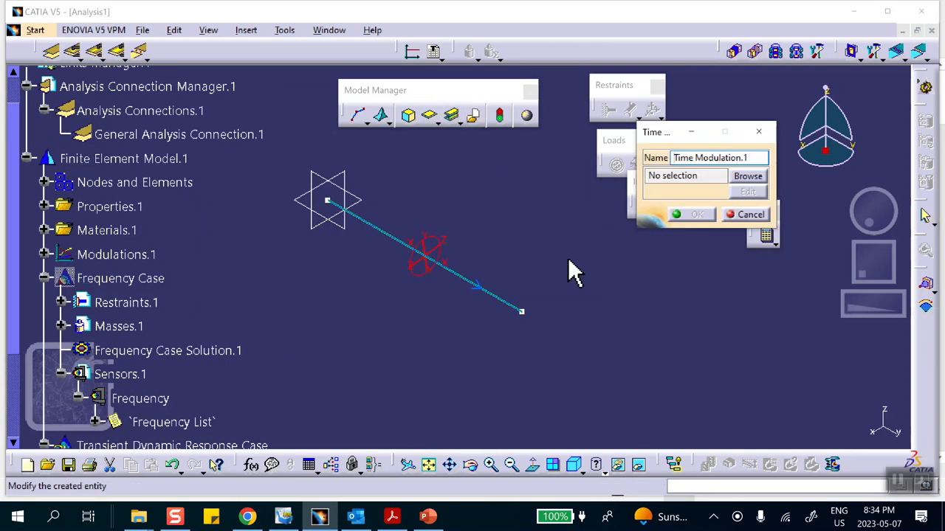
pyautogui.click(738, 177)
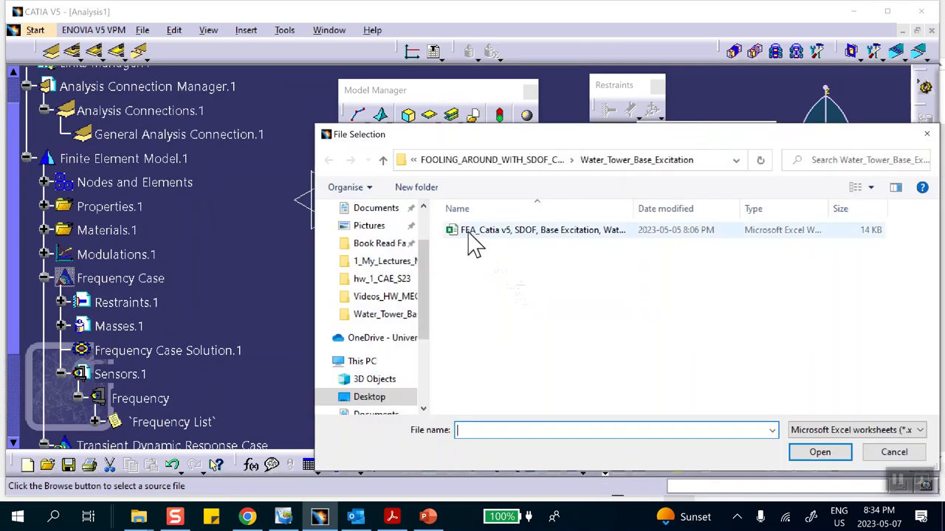
pyautogui.click(557, 237)
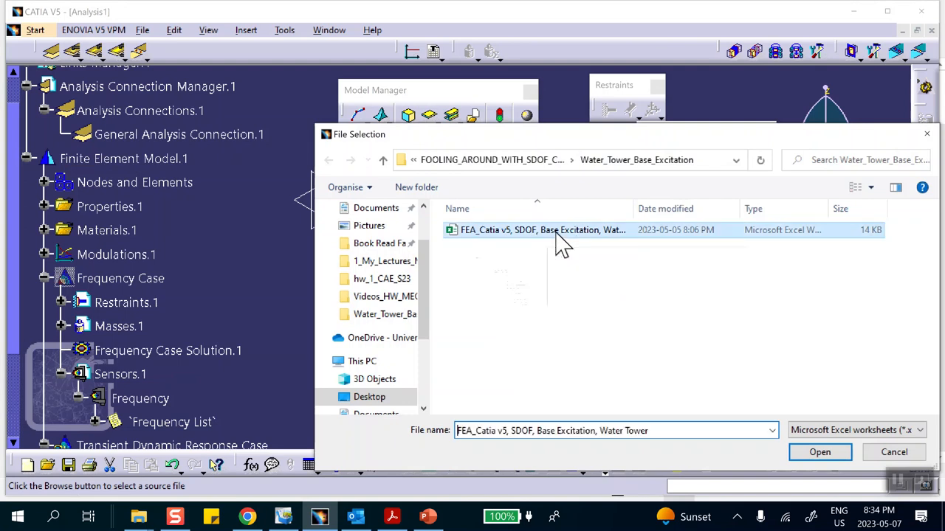
pyautogui.click(819, 453)
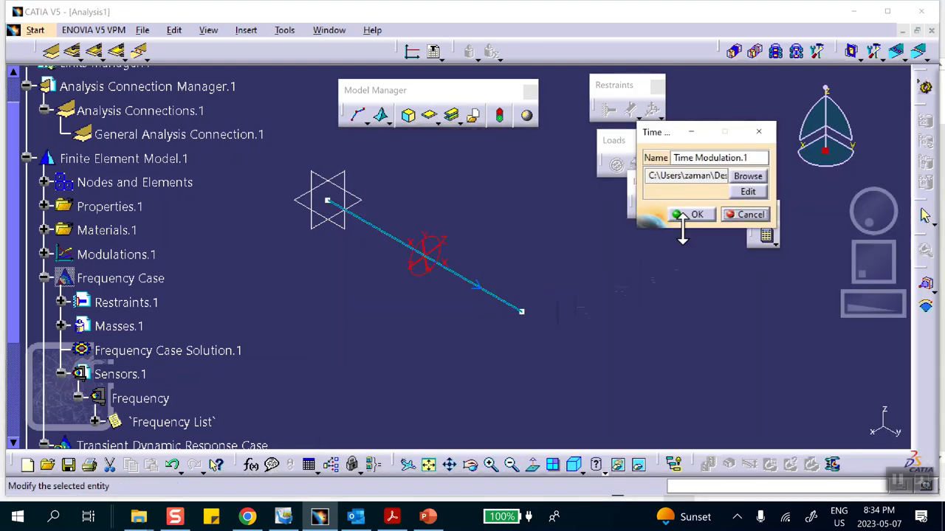
pyautogui.click(691, 215)
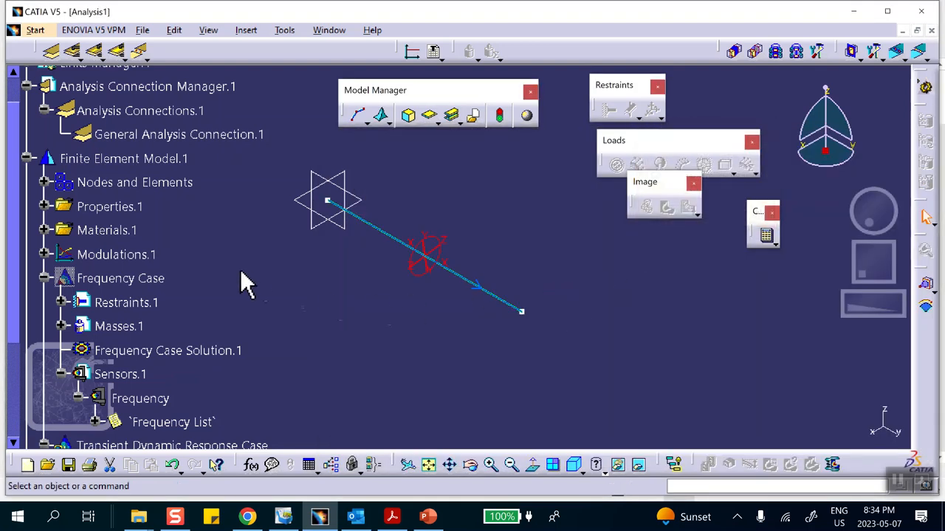
# Generate a 2D display of the imported time modulation, examine its curve over time, and close the graph.
pyautogui.scroll(2, 222, 248)
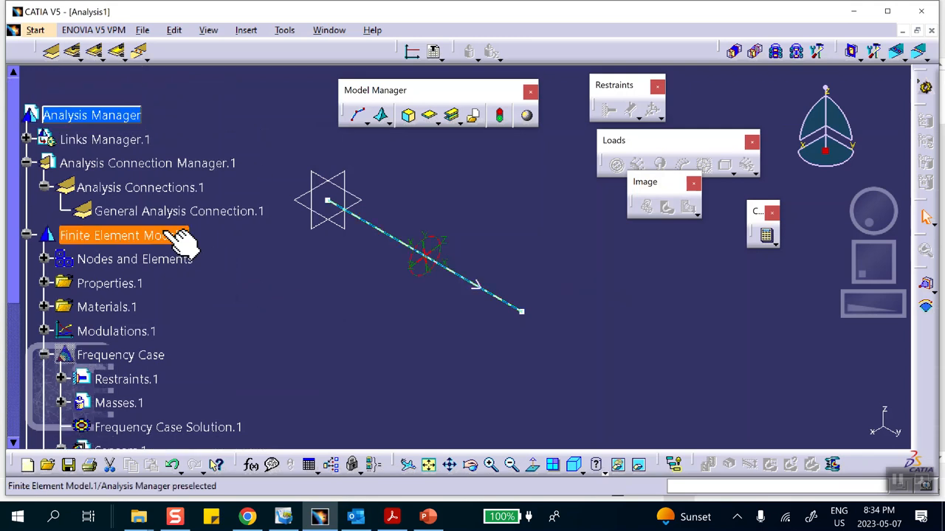
pyautogui.scroll(-1, 118, 243)
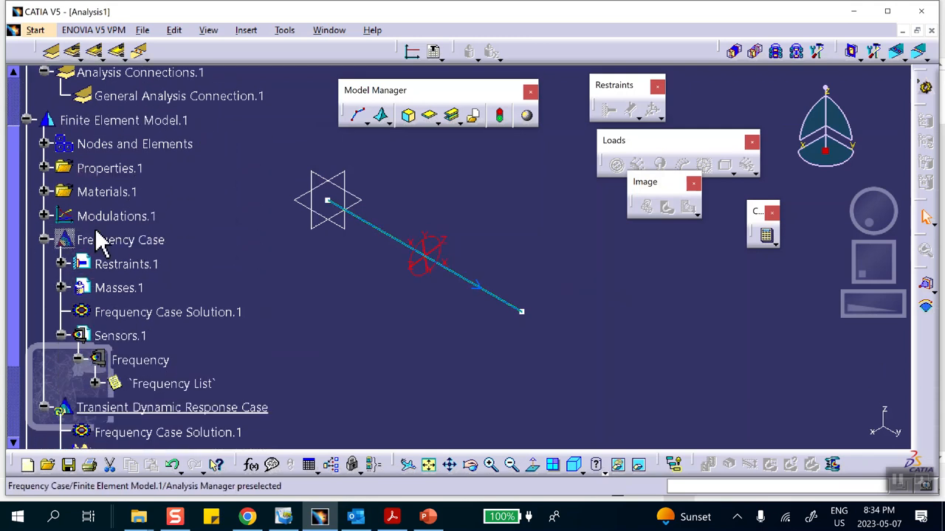
pyautogui.click(44, 215)
pyautogui.rightClick(179, 246)
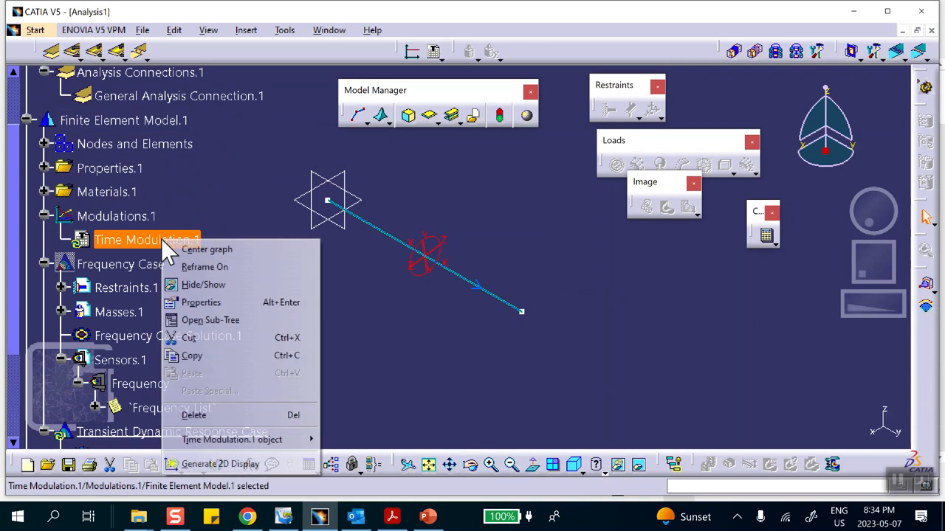
pyautogui.click(219, 463)
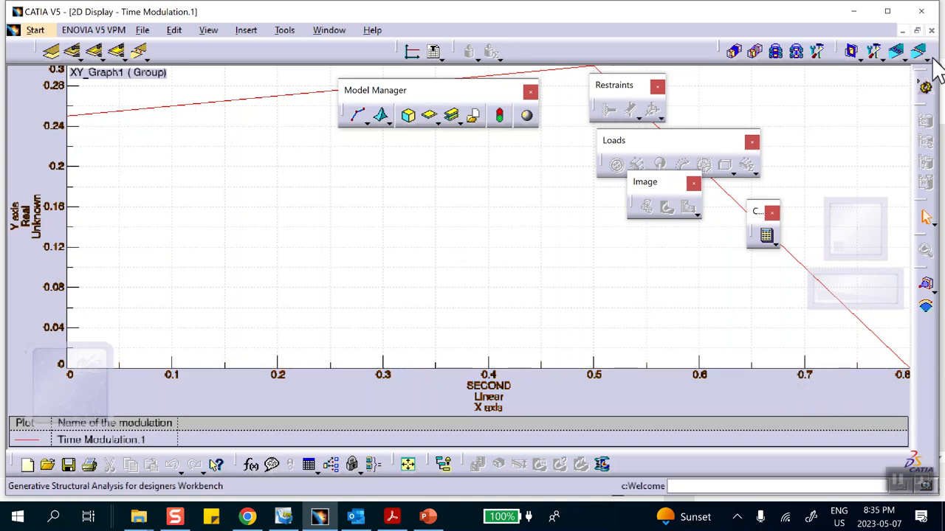
pyautogui.click(931, 30)
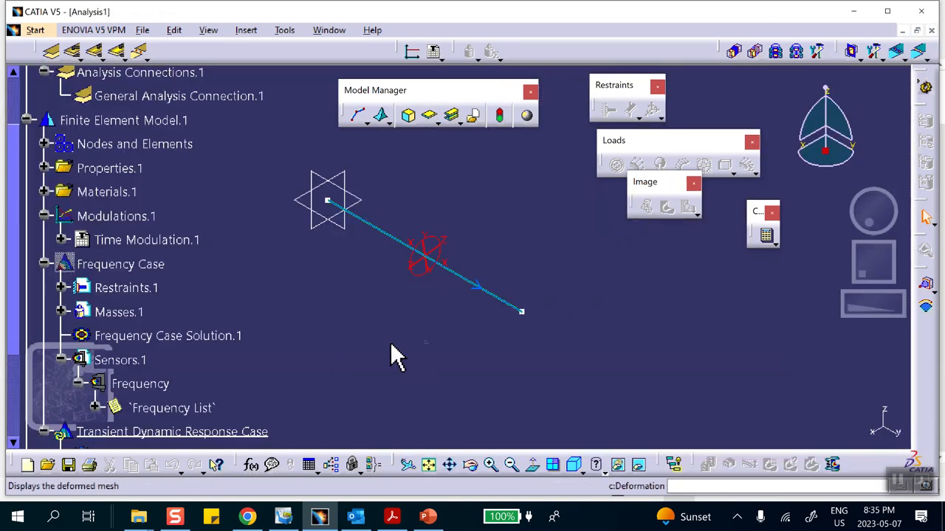
# Define modal damping for the transient dynamic response case with a global critical damping ratio of 10%.
pyautogui.scroll(-5, 280, 310)
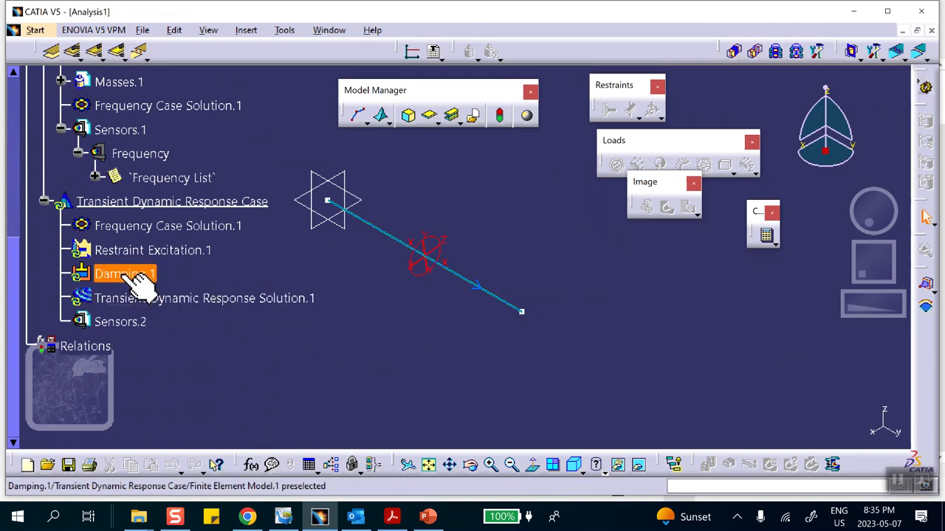
pyautogui.doubleClick(127, 273)
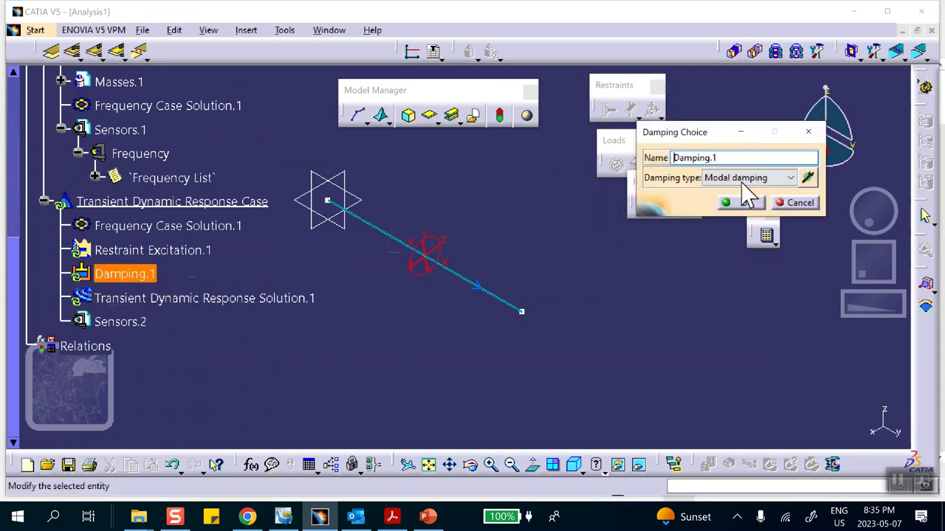
pyautogui.click(808, 178)
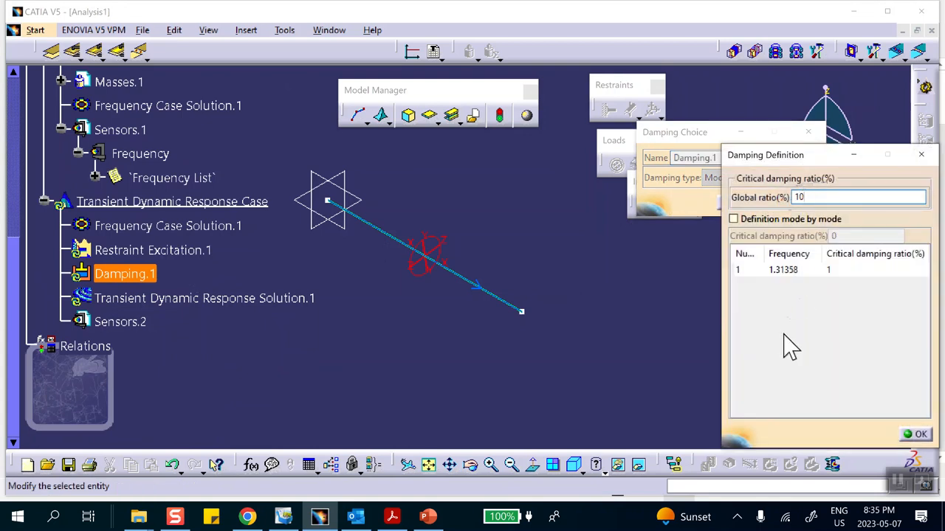
pyautogui.click(915, 434)
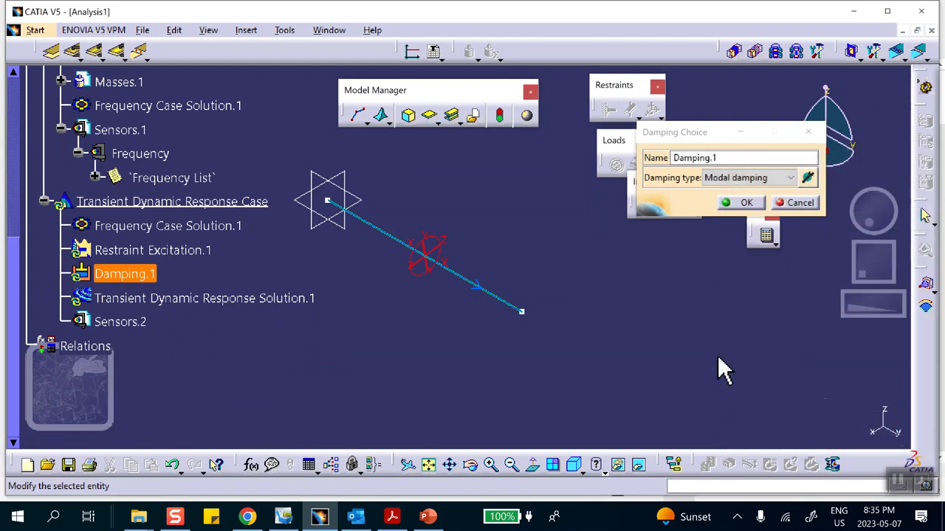
pyautogui.click(743, 203)
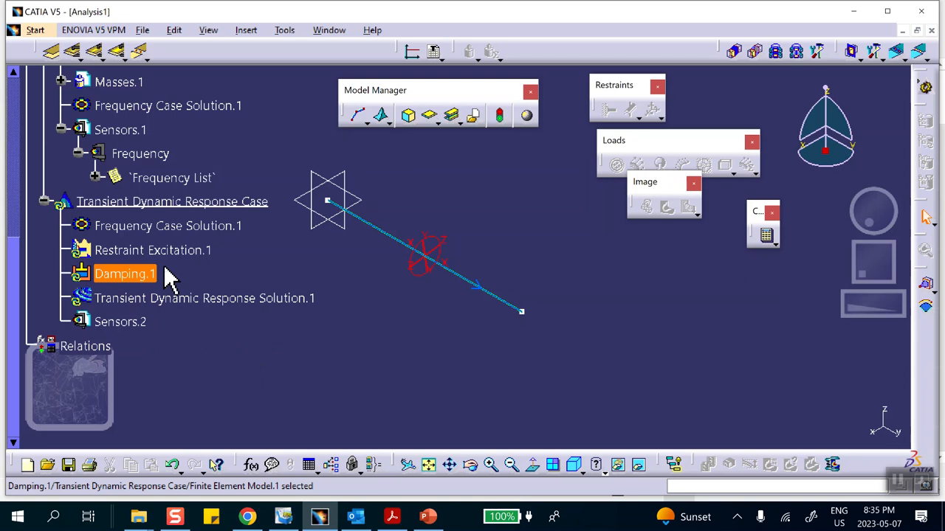
pyautogui.doubleClick(168, 250)
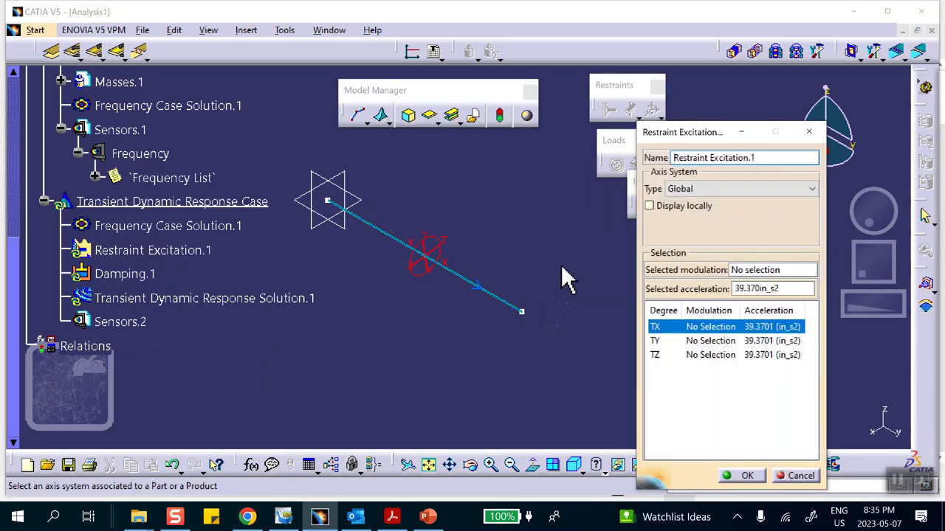
pyautogui.click(754, 271)
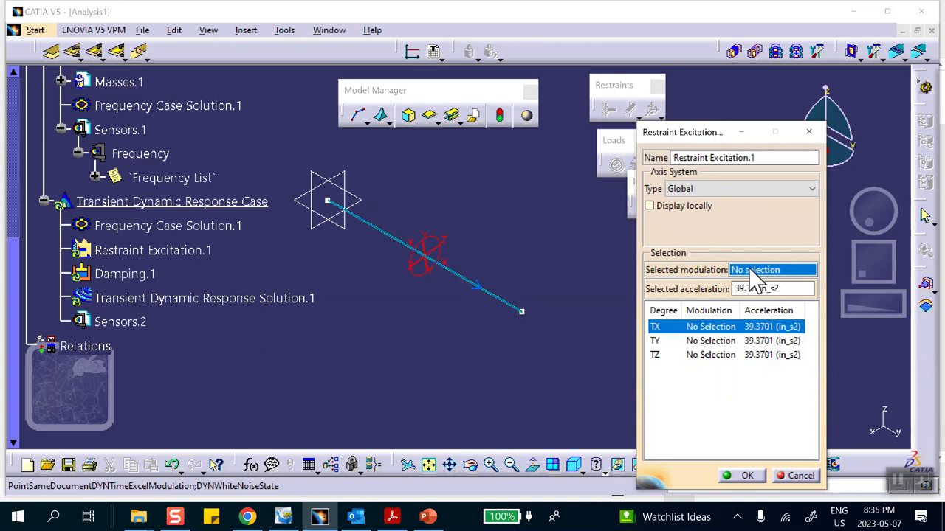
pyautogui.scroll(3, 264, 331)
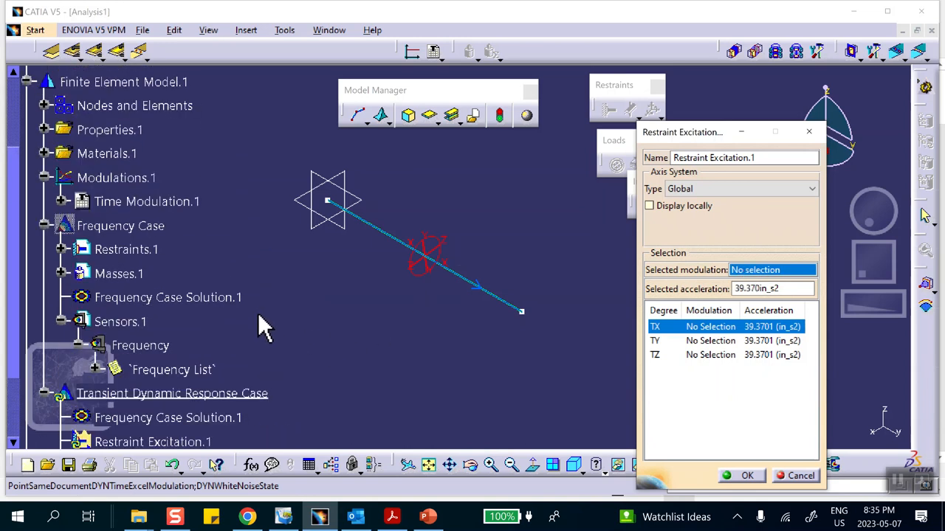
pyautogui.scroll(2, 258, 314)
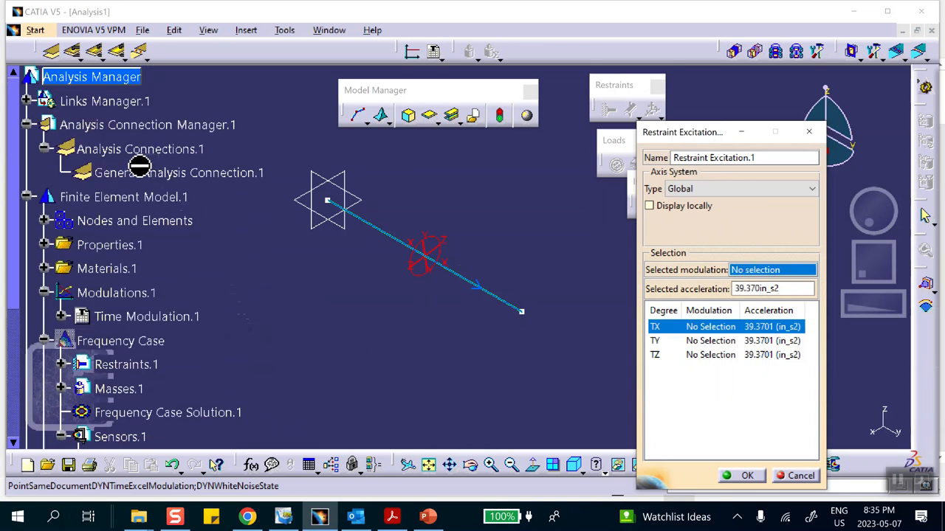
pyautogui.click(155, 319)
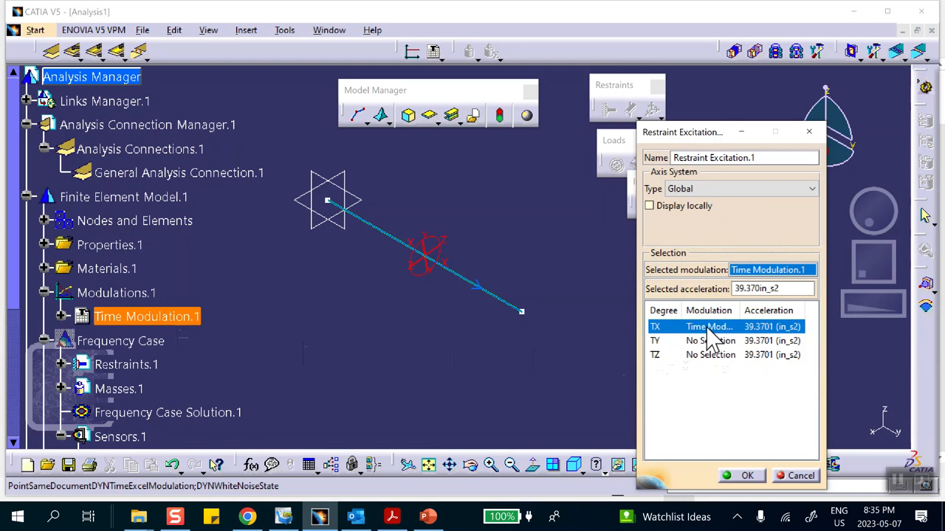
pyautogui.click(801, 476)
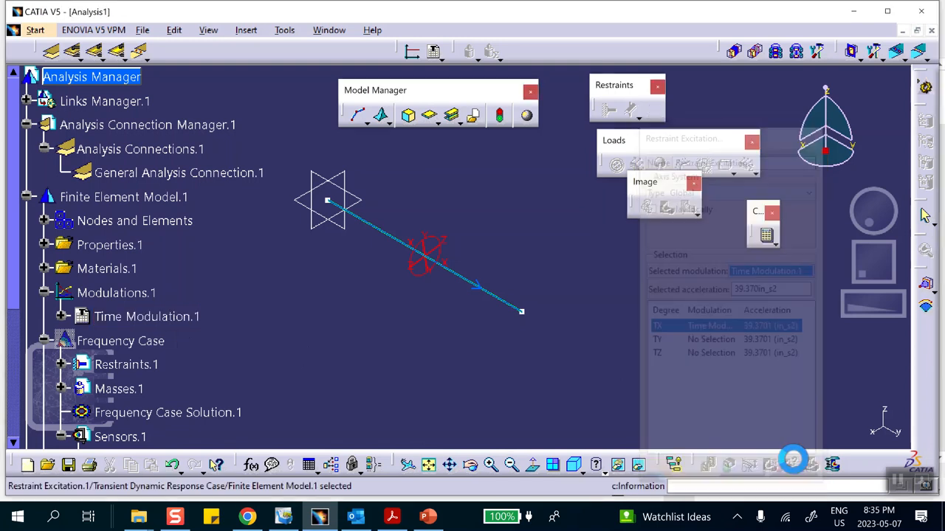
# Assign Time Modulation.1 to the TY degree of freedom in Restraint Excitation.1.
pyautogui.scroll(-2, 251, 343)
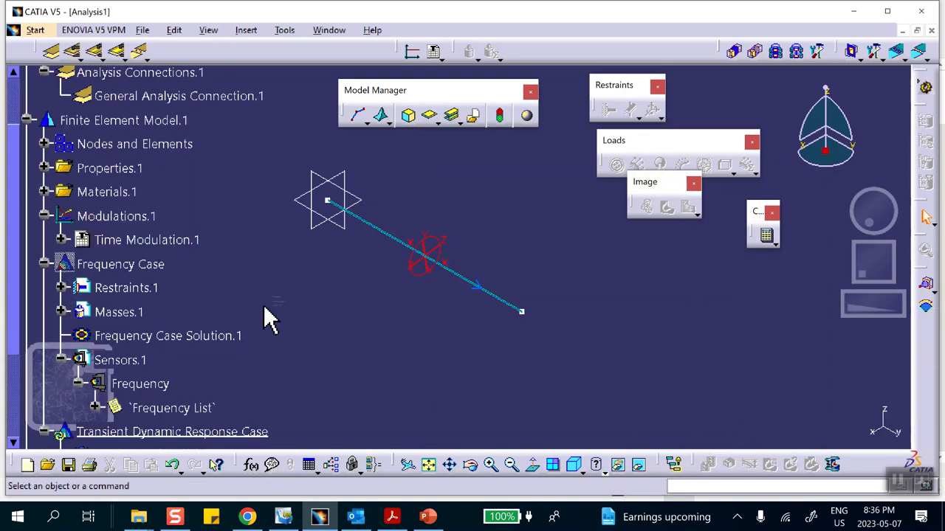
pyautogui.scroll(-5, 269, 319)
pyautogui.click(160, 289)
pyautogui.doubleClick(160, 289)
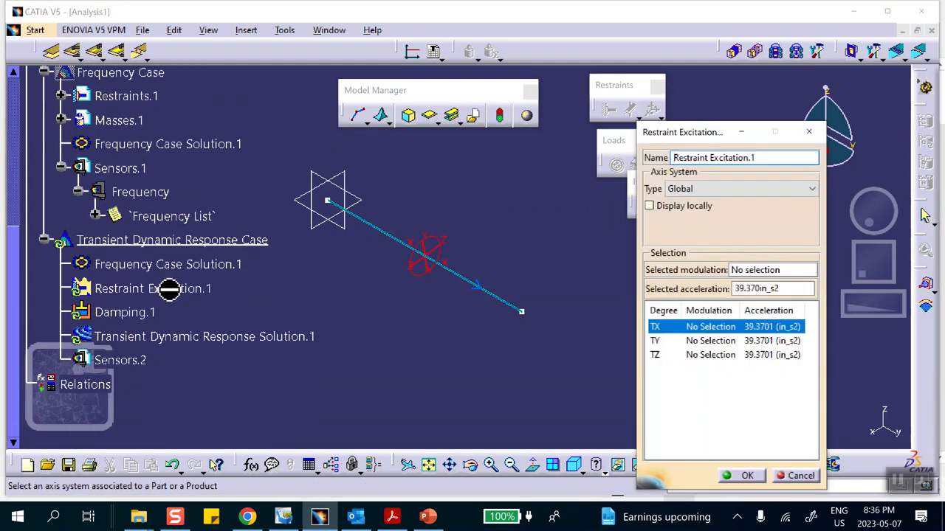
pyautogui.click(655, 340)
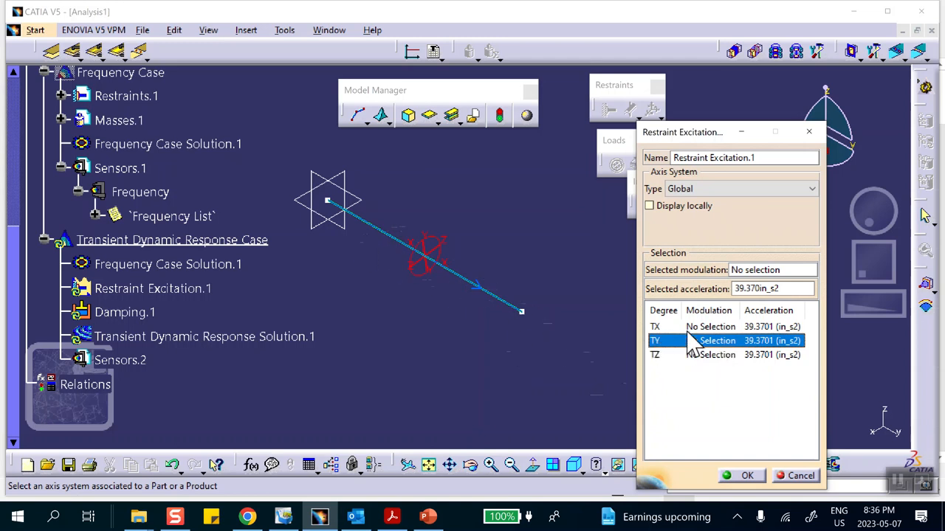
pyautogui.scroll(3, 185, 215)
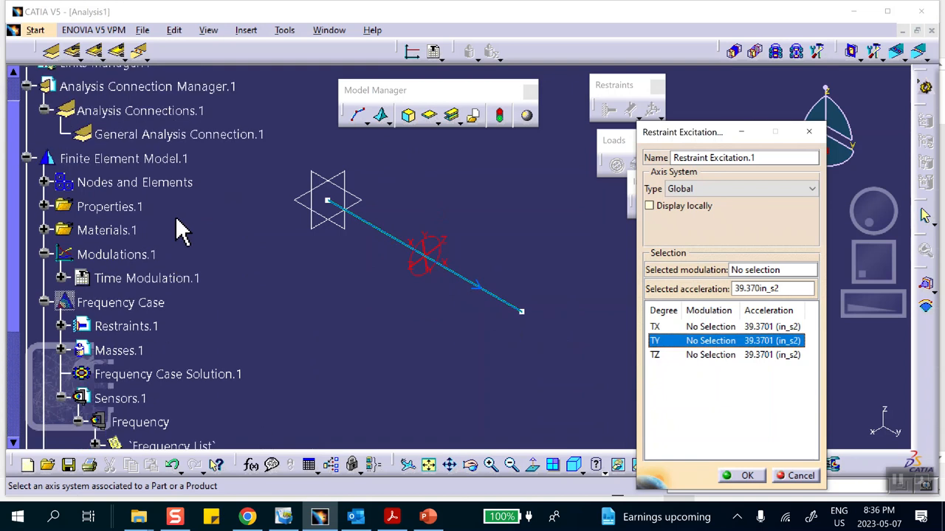
pyautogui.scroll(2, 155, 152)
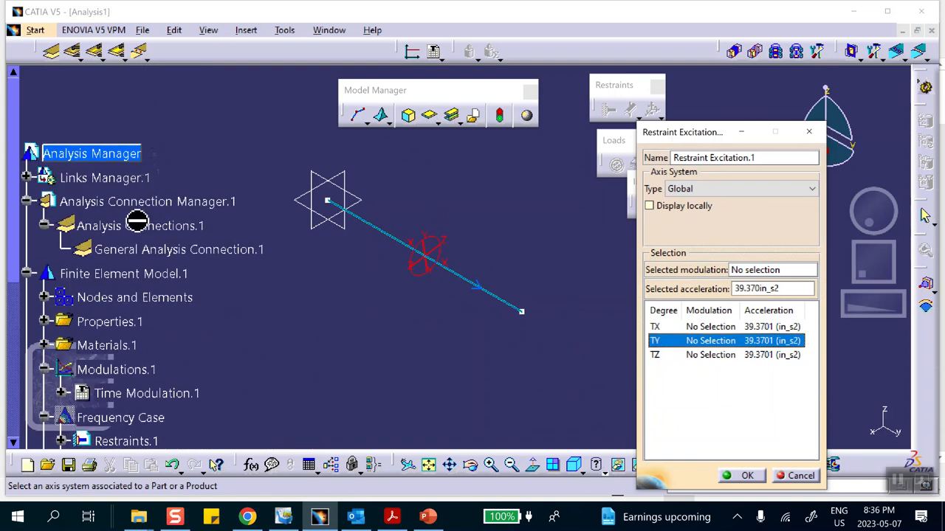
pyautogui.scroll(-2, 159, 266)
pyautogui.click(155, 282)
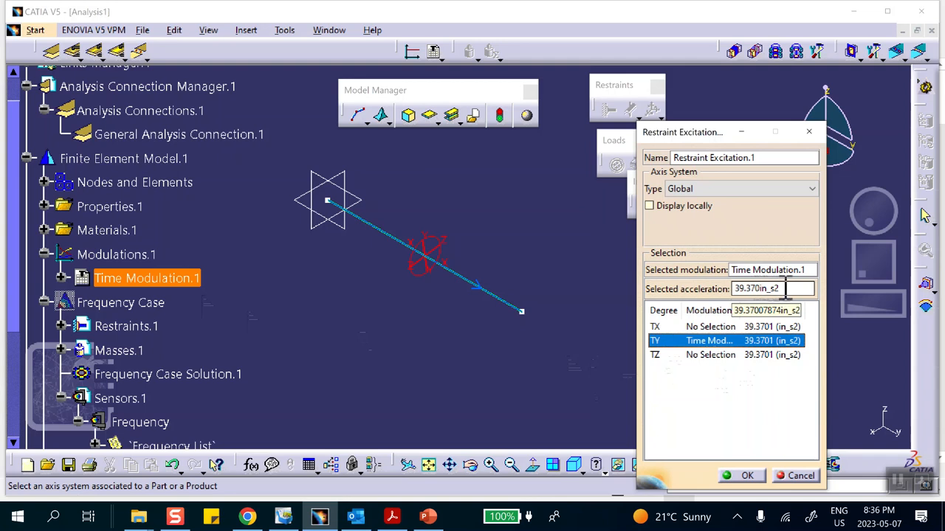
# Set the TY acceleration of the restraint excitation to 386 in_s2 and accept the definition.
pyautogui.moveTo(786, 289); pyautogui.dragTo(735, 288)
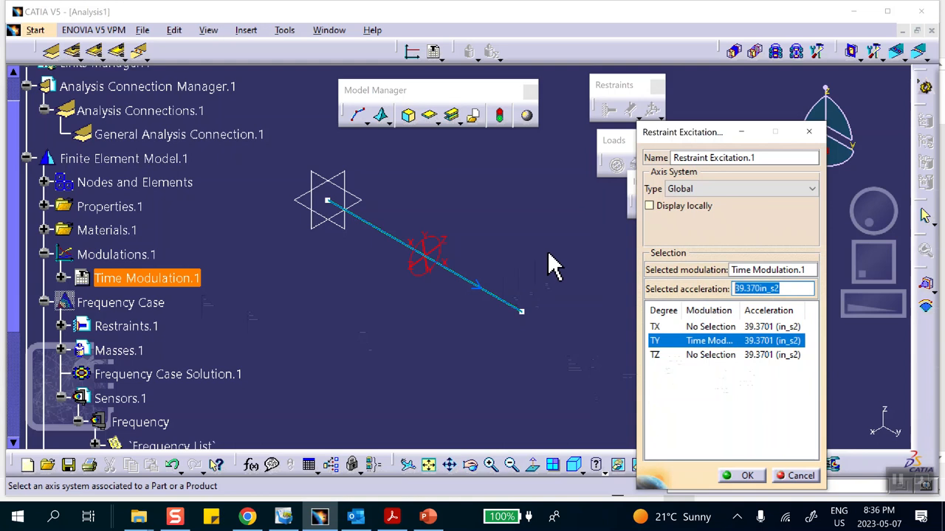
pyautogui.write('3')
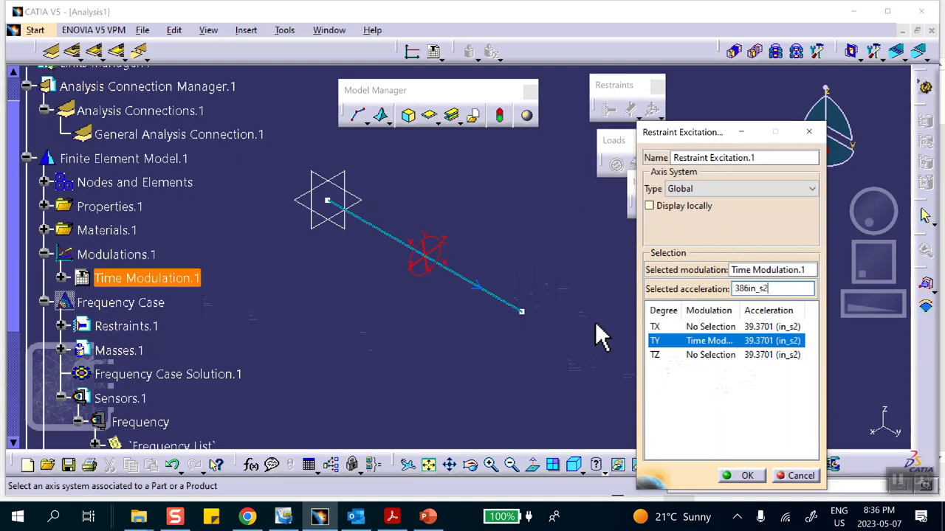
pyautogui.click(706, 414)
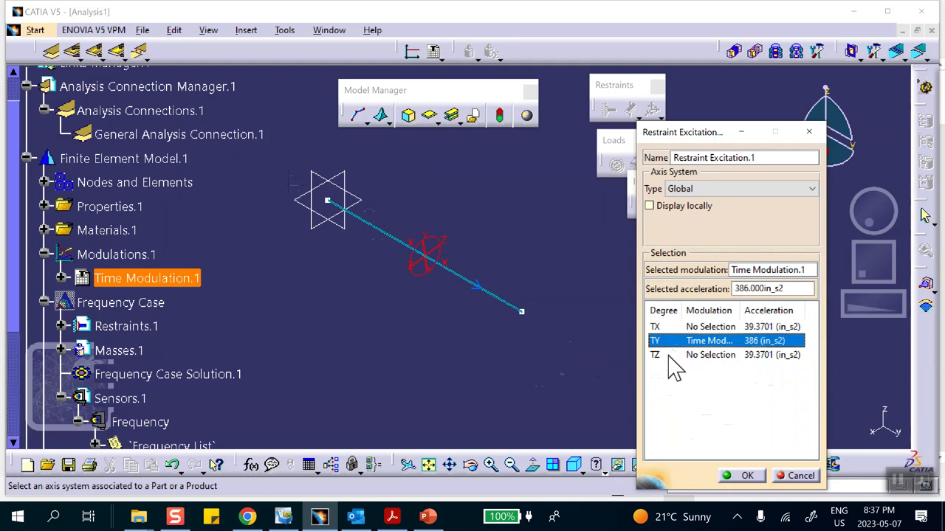
pyautogui.click(740, 476)
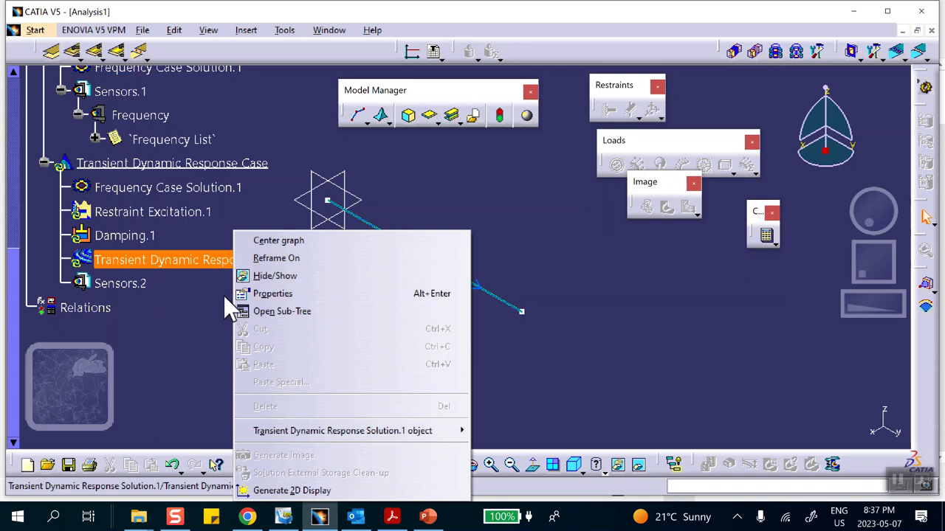
# Generate a 2D display of Transient Dynamic Response Solution.1 with results in absolute axis and a 1 graph layout.
pyautogui.click(565, 260)
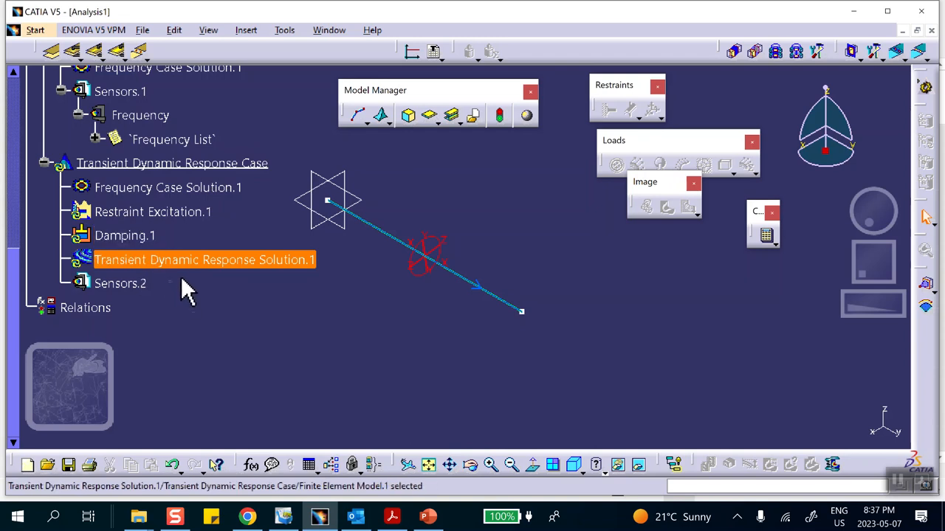
pyautogui.rightClick(215, 262)
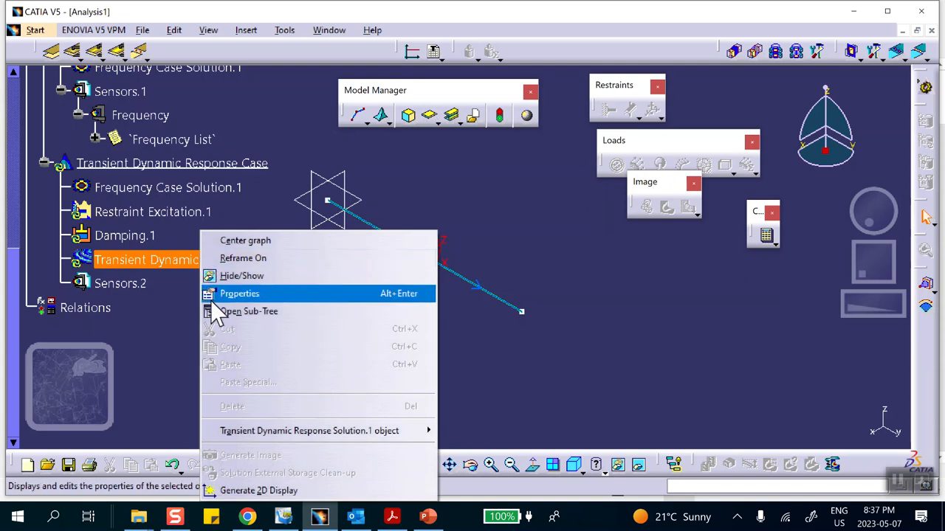
pyautogui.click(256, 491)
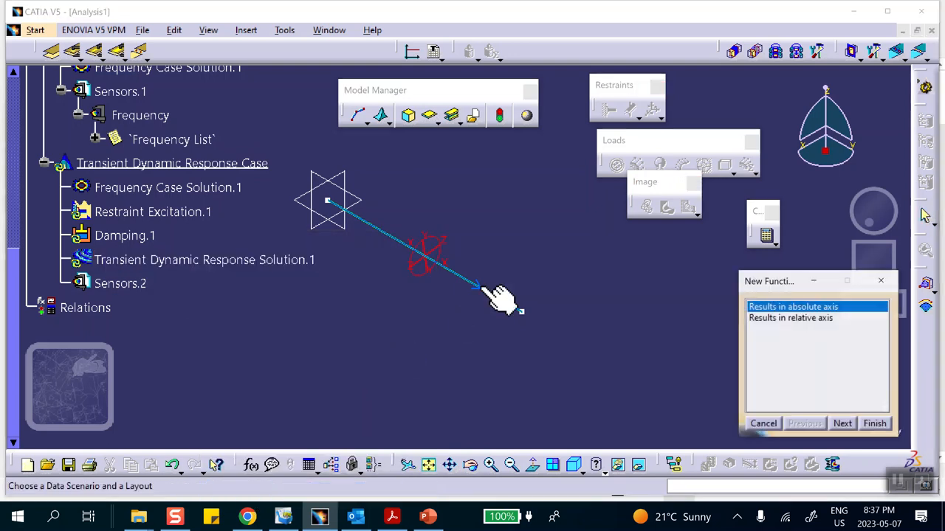
pyautogui.click(842, 425)
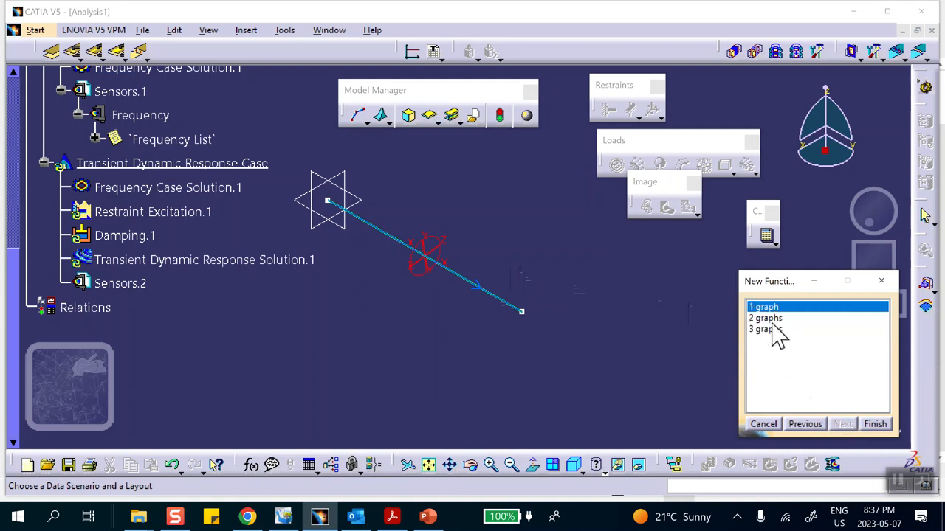
pyautogui.click(875, 425)
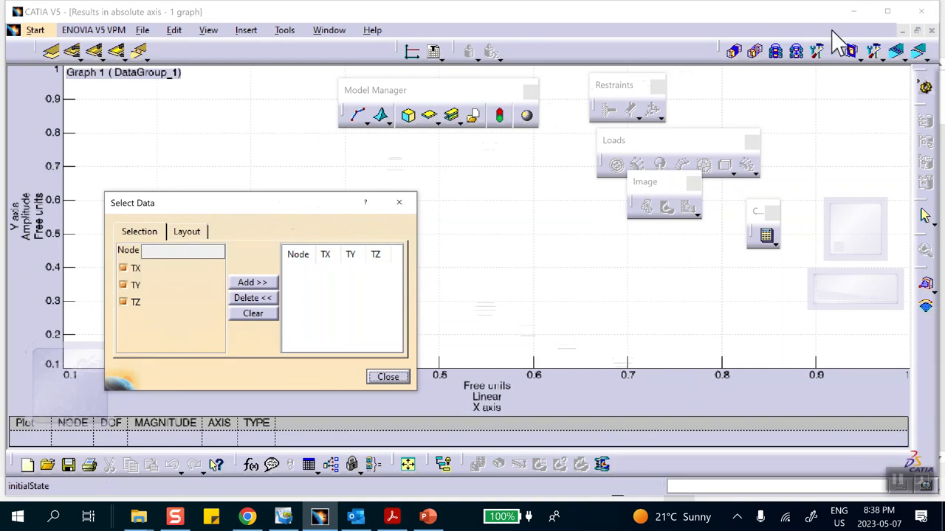
# Bring the analysis model into view beside the Select Data dialog and hide the line element between the two nodes.
pyautogui.click(902, 31)
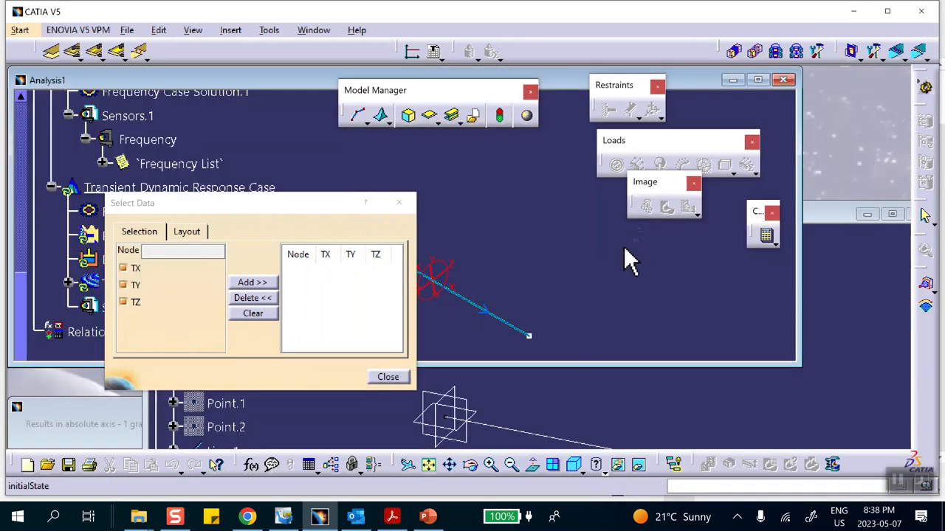
pyautogui.moveTo(310, 214); pyautogui.dragTo(774, 134)
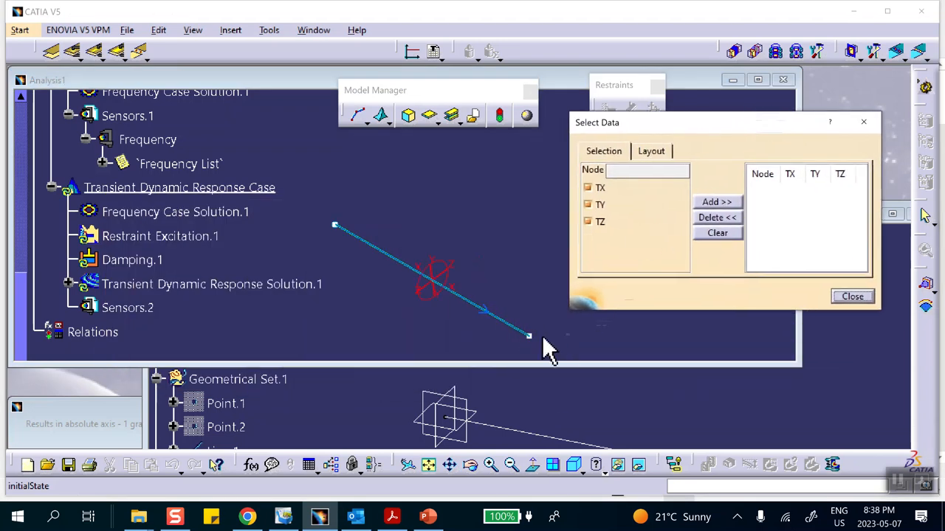
pyautogui.rightClick(497, 319)
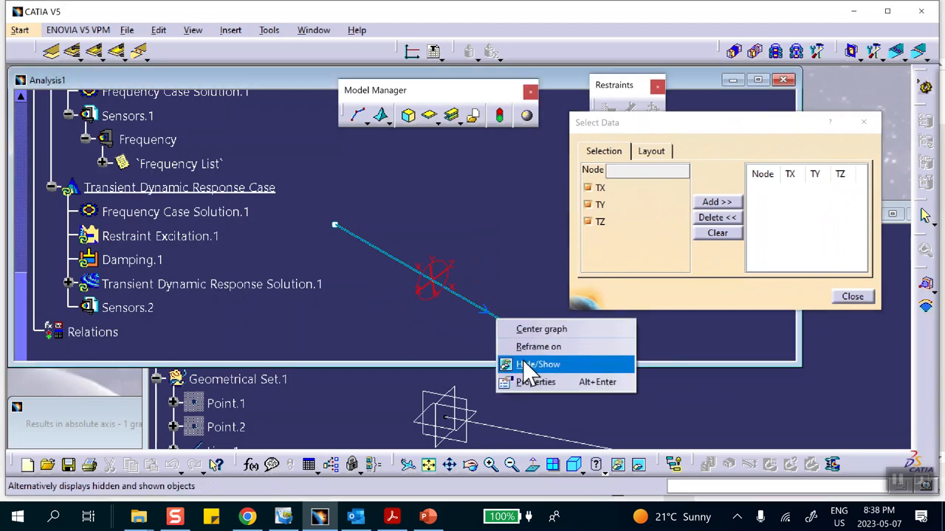
pyautogui.click(485, 333)
pyautogui.rightClick(484, 311)
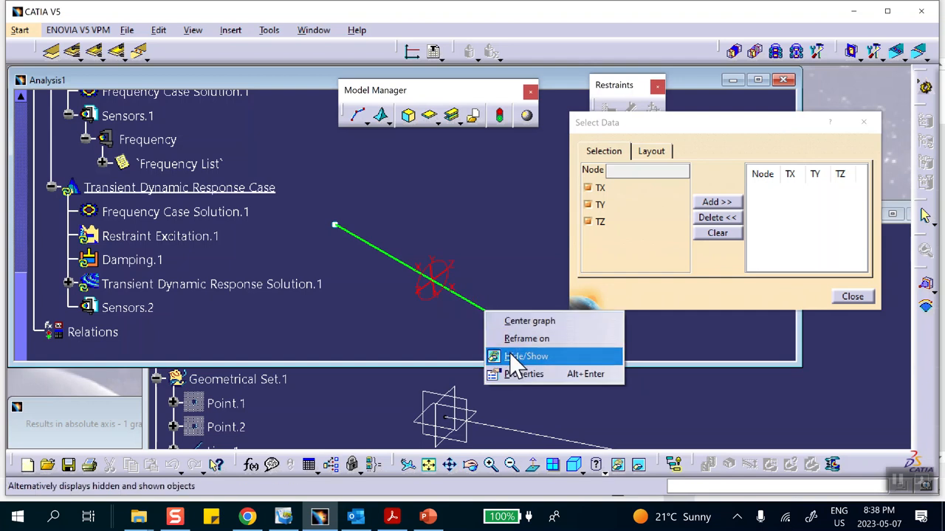
pyautogui.click(510, 355)
# Add node 1 at the spring's free end to the graph data with only the TY component, and close the data selection.
pyautogui.click(528, 335)
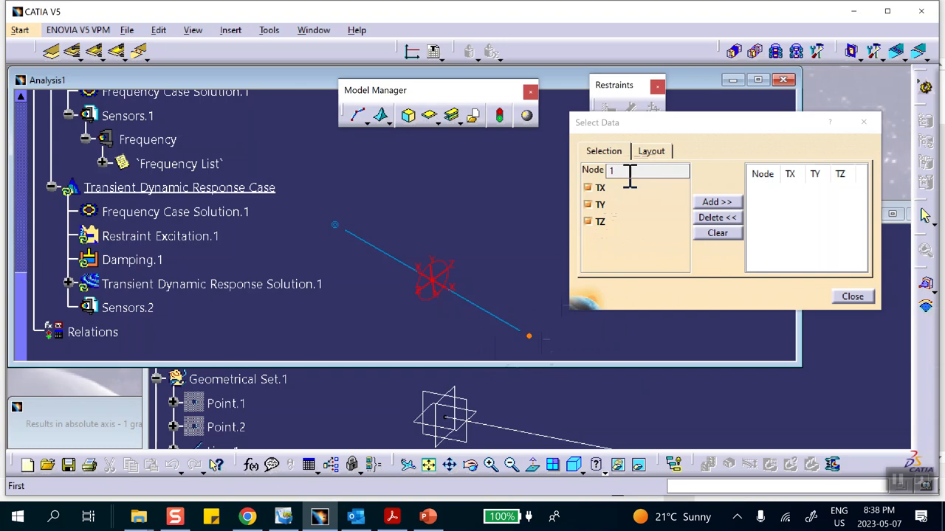
pyautogui.click(590, 188)
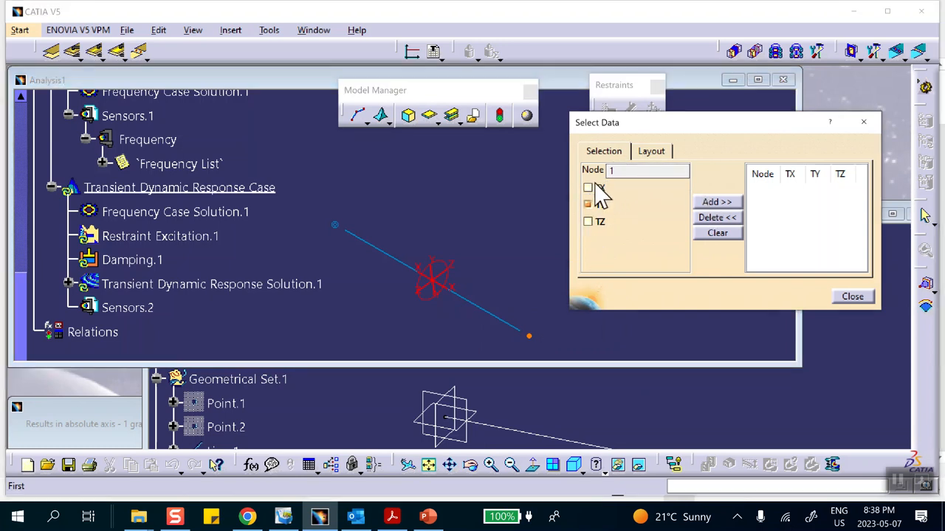
pyautogui.click(713, 203)
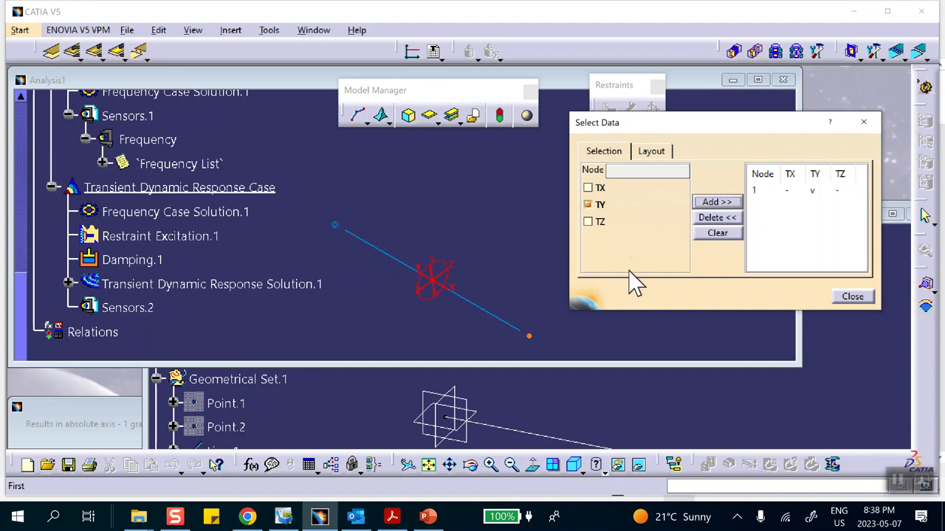
pyautogui.click(852, 296)
# Open the "Results in absolute axis - 1 graph" display under Transient Dynamic Response Solution.1 and accept its edit dialog.
pyautogui.scroll(-5, 217, 321)
pyautogui.click(68, 169)
pyautogui.click(125, 214)
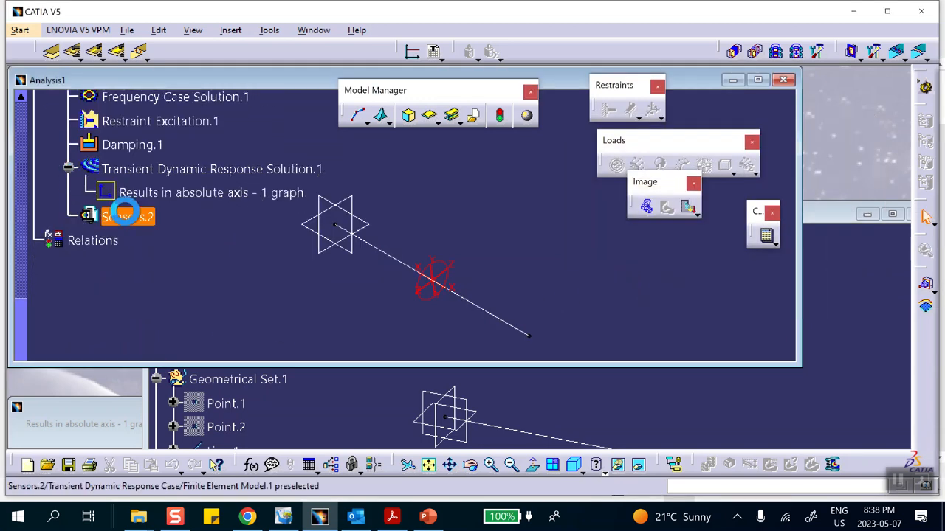
pyautogui.doubleClick(192, 193)
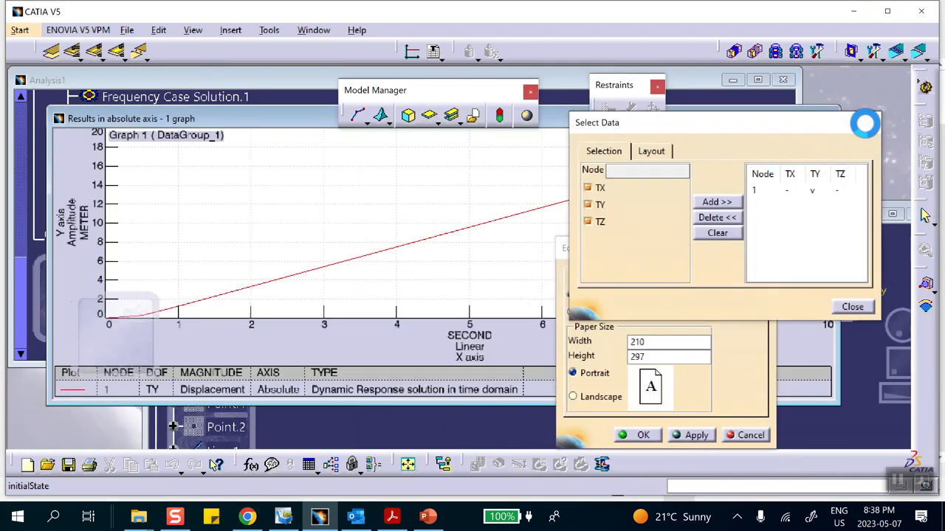
pyautogui.click(639, 435)
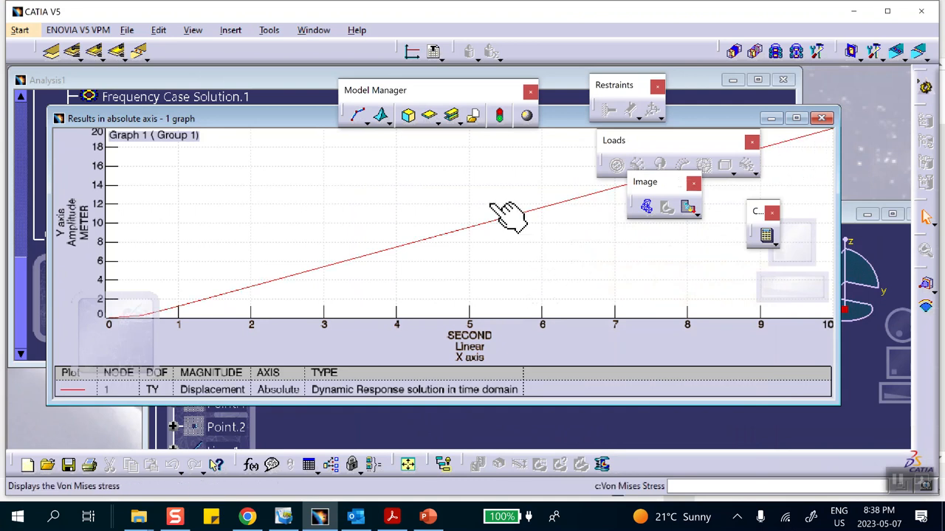
# Change the graph's Y axis format to Real and leave its axis limits options without changes.
pyautogui.rightClick(86, 229)
pyautogui.moveTo(90, 252)
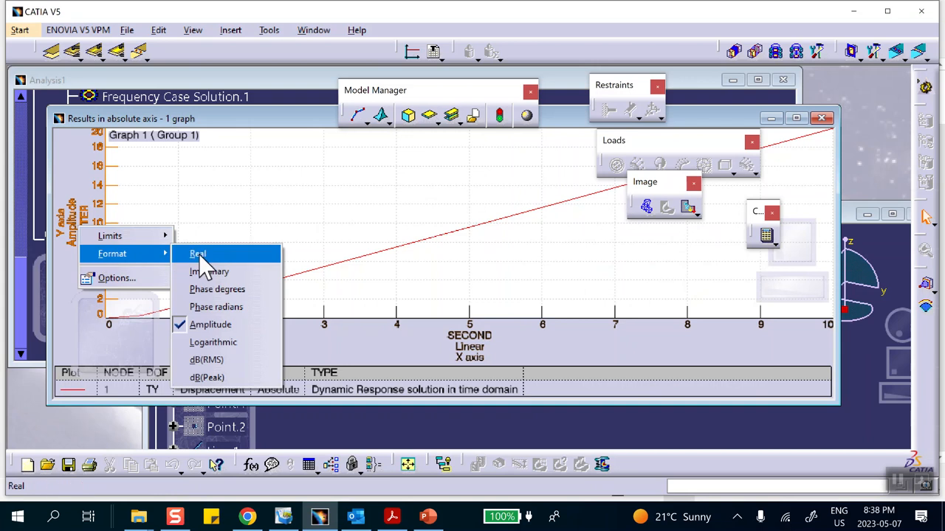
pyautogui.click(198, 254)
pyautogui.rightClick(86, 229)
pyautogui.moveTo(108, 238)
pyautogui.click(117, 277)
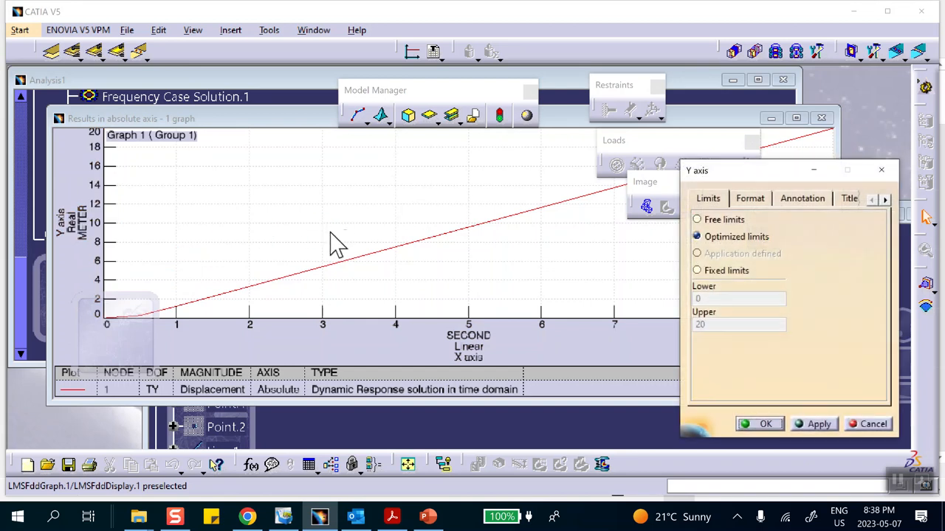
pyautogui.click(870, 424)
# Set the graph's unit system to Options defined.
pyautogui.rightClick(191, 203)
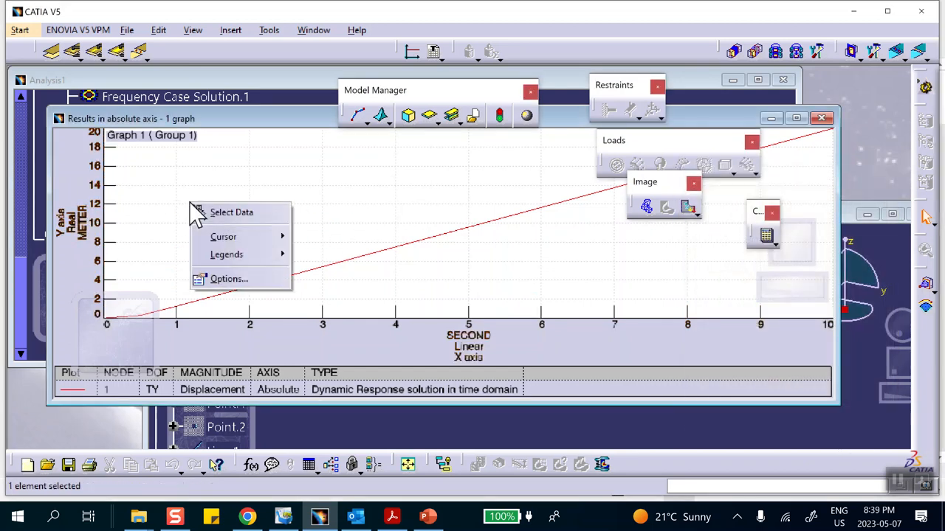
pyautogui.click(223, 279)
pyautogui.click(590, 221)
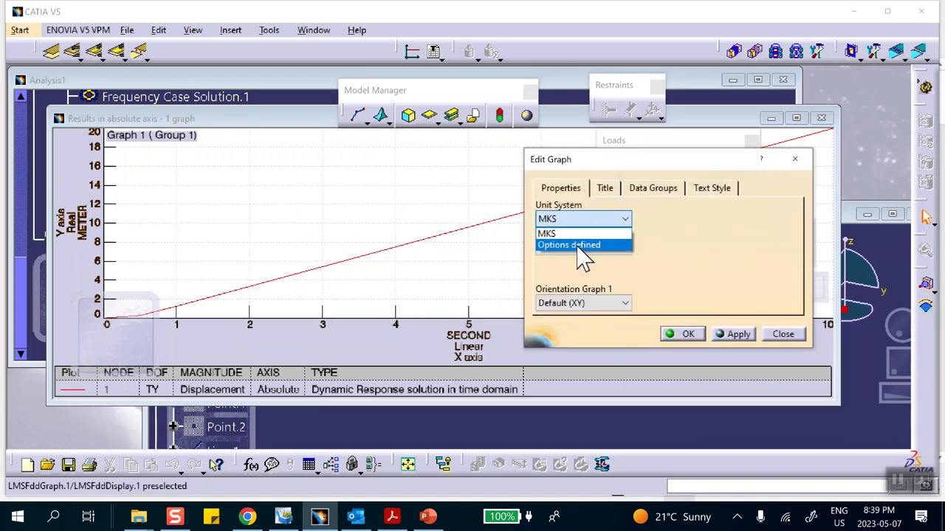
pyautogui.click(579, 246)
pyautogui.click(683, 334)
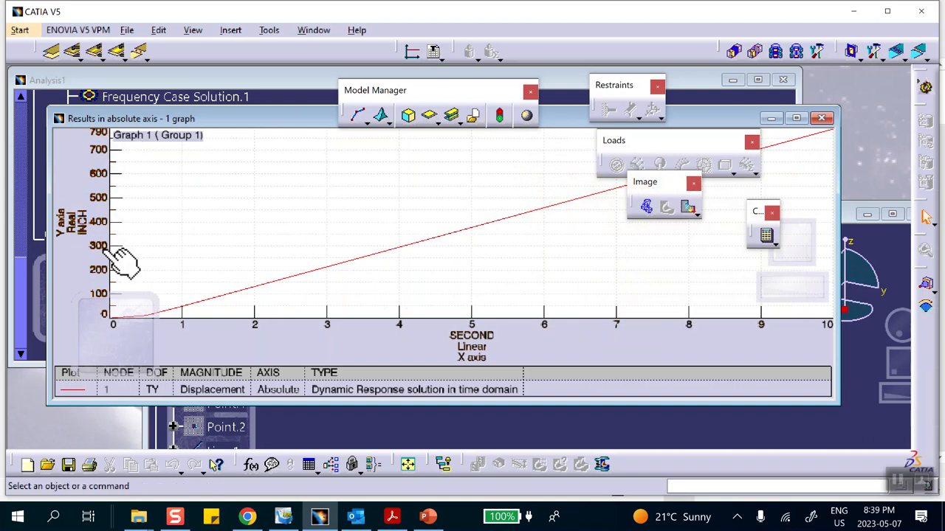
# Switch to PowerPoint, examine the reference displacement, velocity and acceleration plots on slide 2, and return to CATIA V5.
pyautogui.click(426, 519)
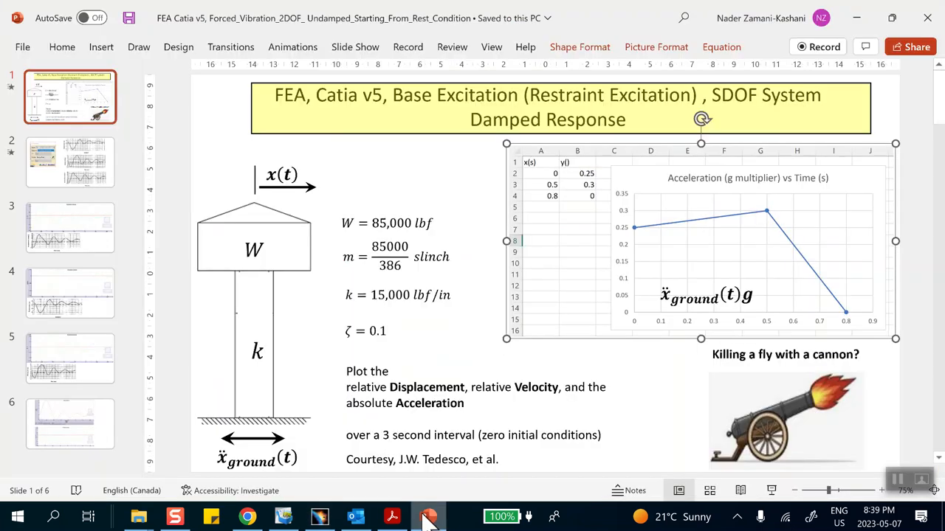
pyautogui.click(67, 158)
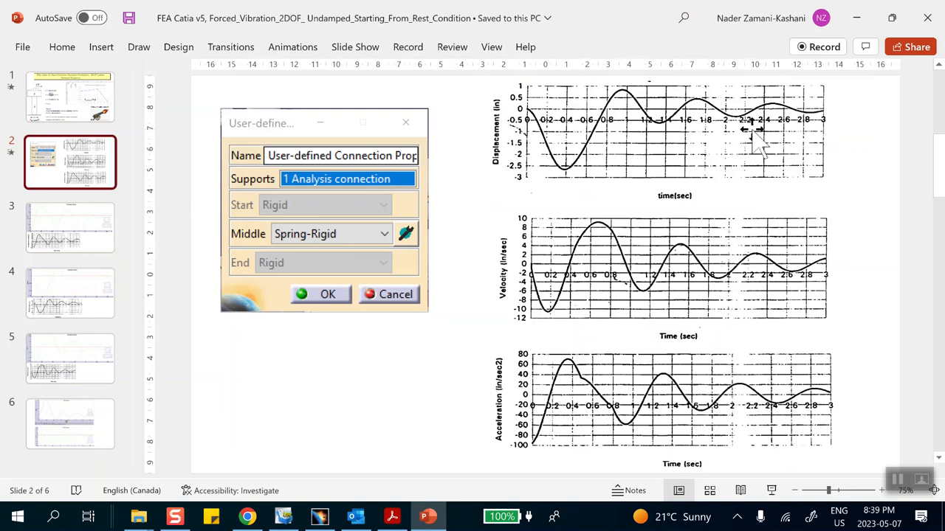
pyautogui.click(856, 17)
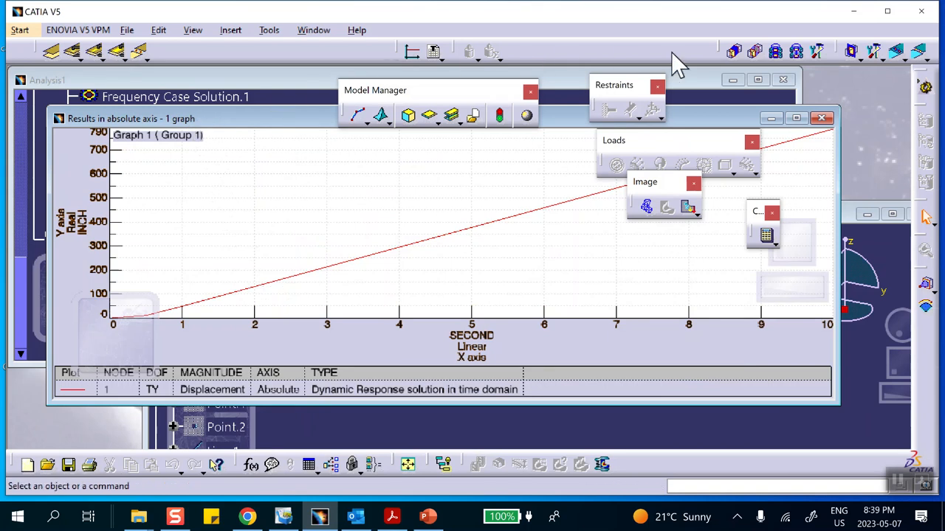
# Close the "Results in absolute axis - 1 graph" display.
pyautogui.click(821, 119)
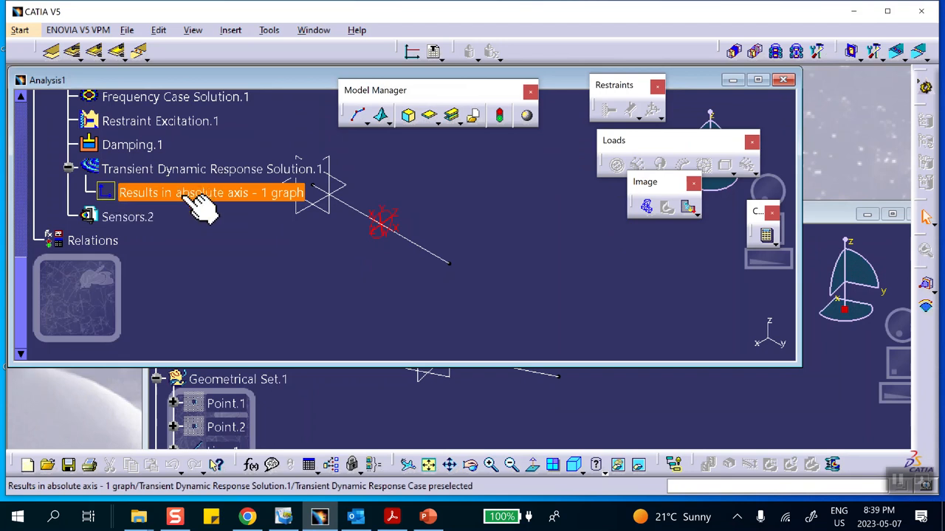
pyautogui.rightClick(137, 219)
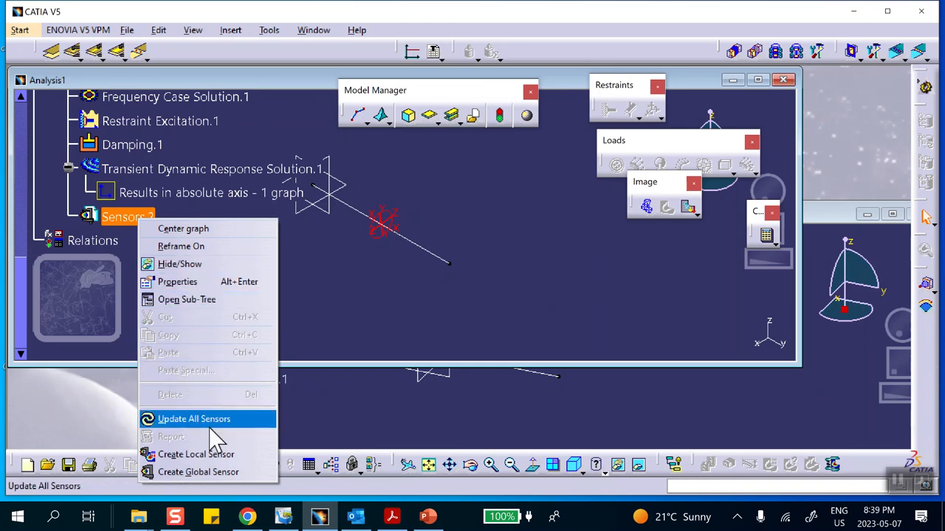
pyautogui.click(318, 311)
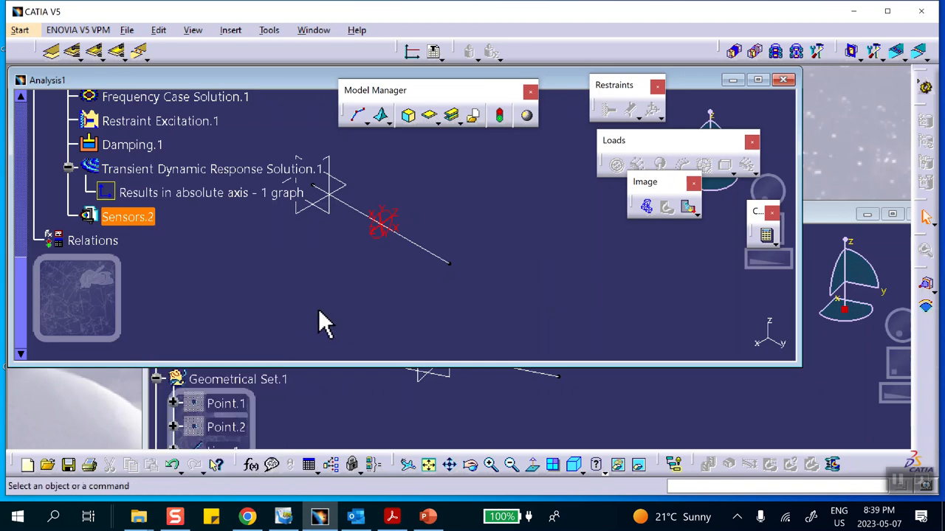
pyautogui.rightClick(151, 222)
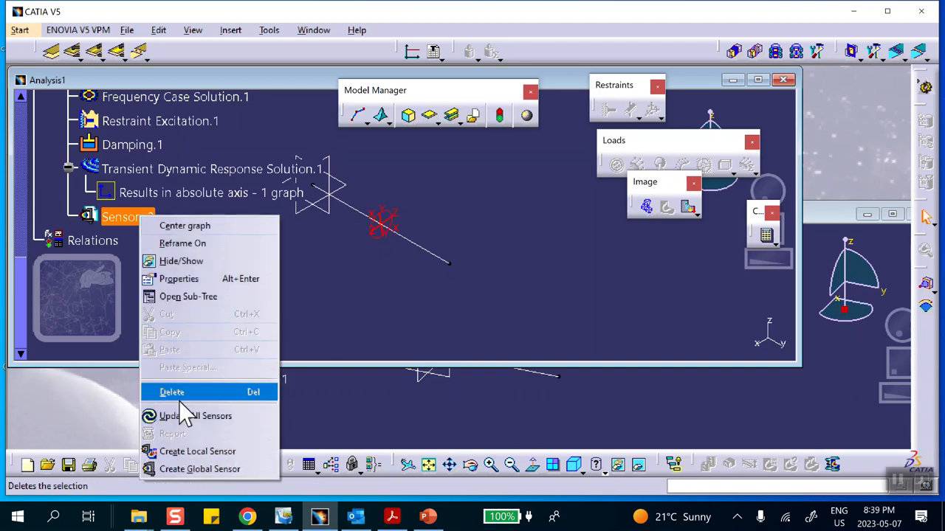
pyautogui.click(205, 453)
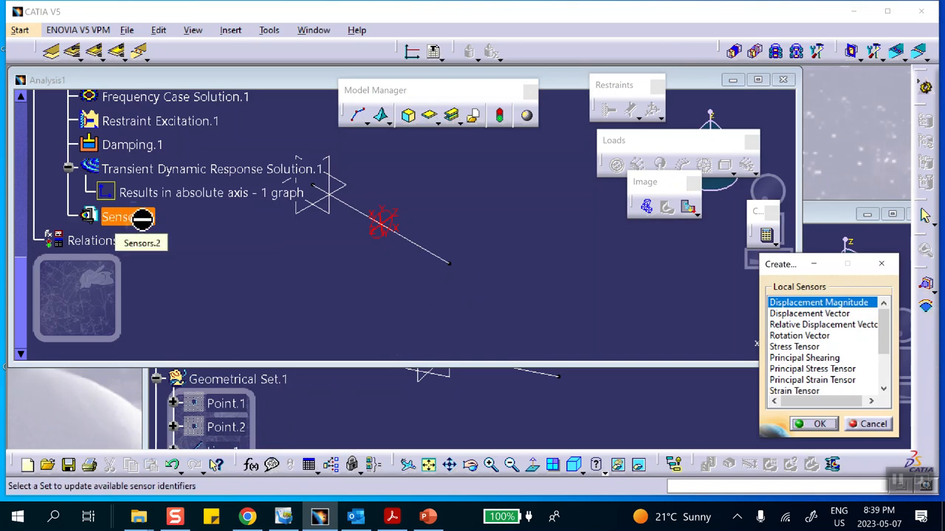
pyautogui.click(871, 425)
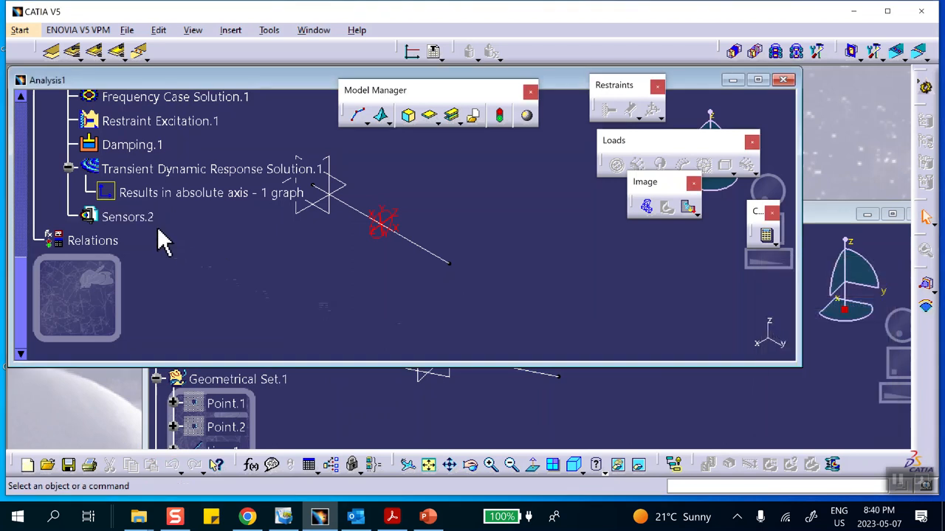
# Create a Relative Acceleration Vector local sensor under Sensors.2.
pyautogui.rightClick(137, 216)
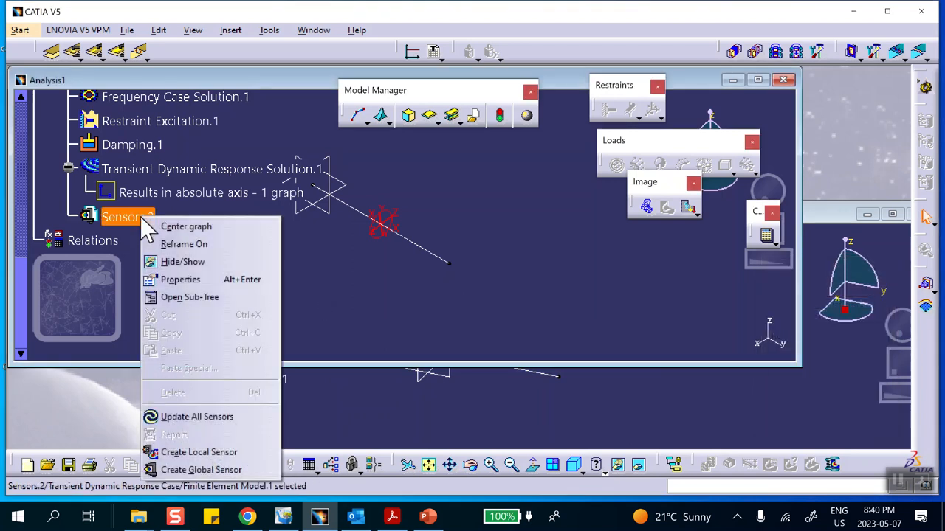
pyautogui.click(198, 452)
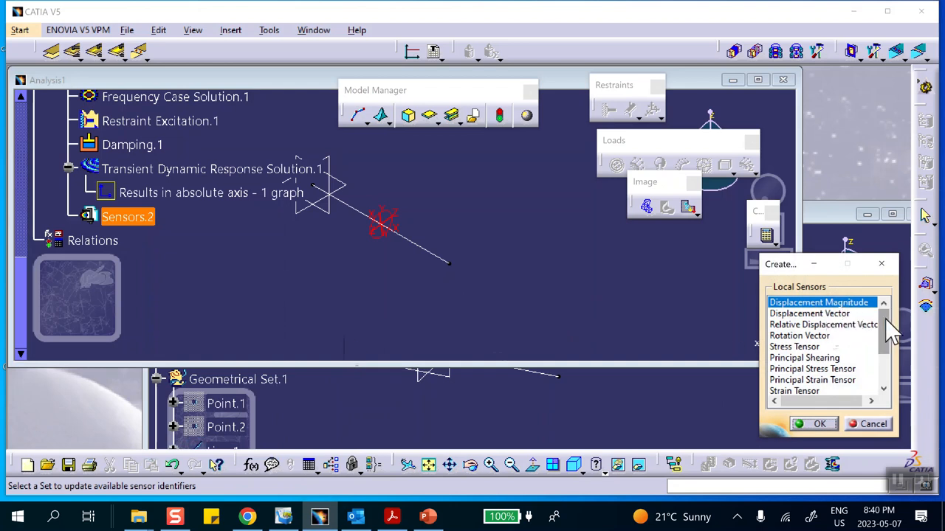
pyautogui.click(841, 325)
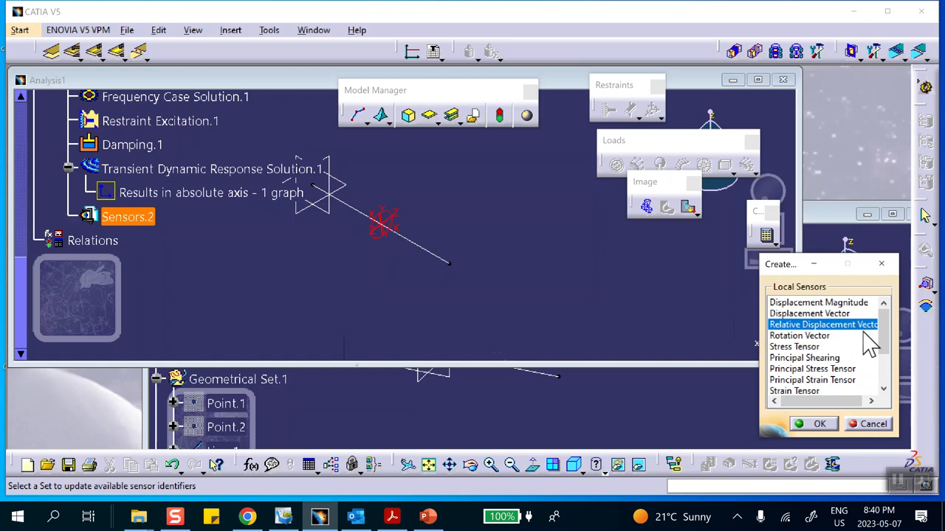
pyautogui.moveTo(882, 316); pyautogui.dragTo(833, 383)
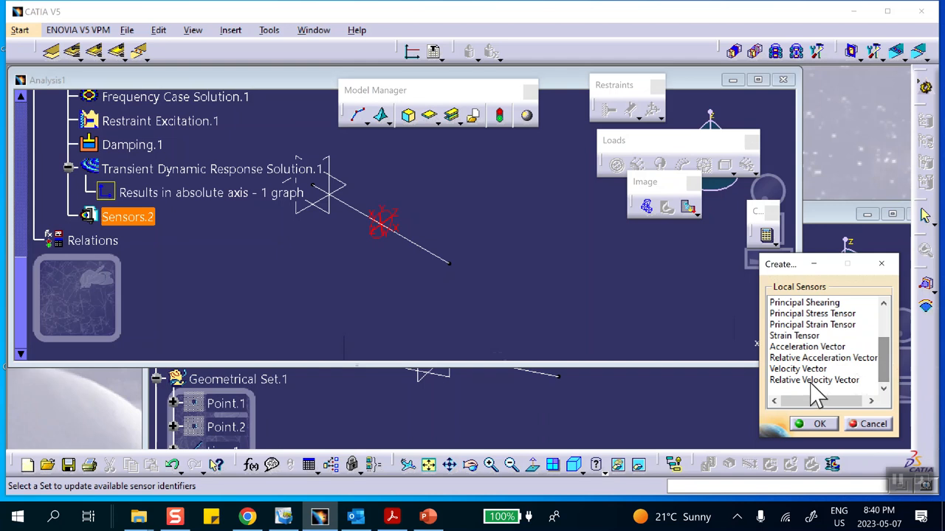
pyautogui.click(793, 359)
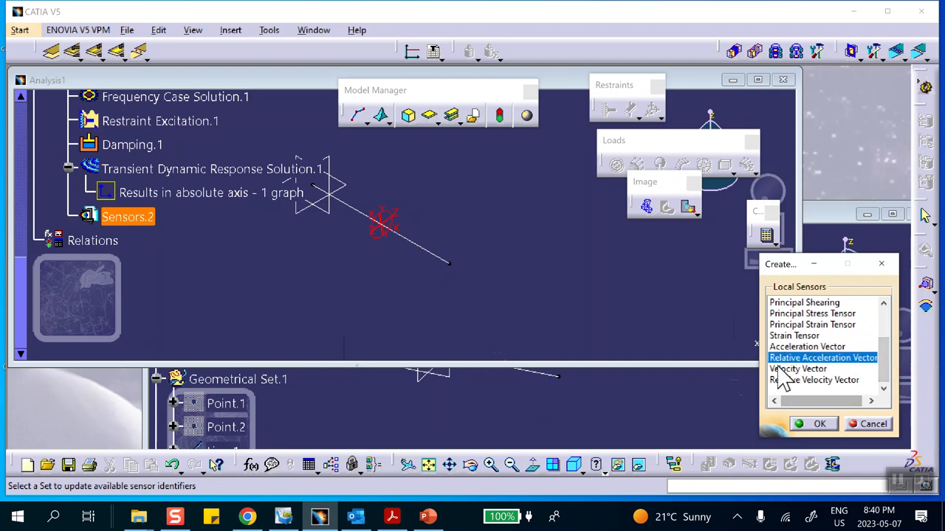
pyautogui.click(819, 425)
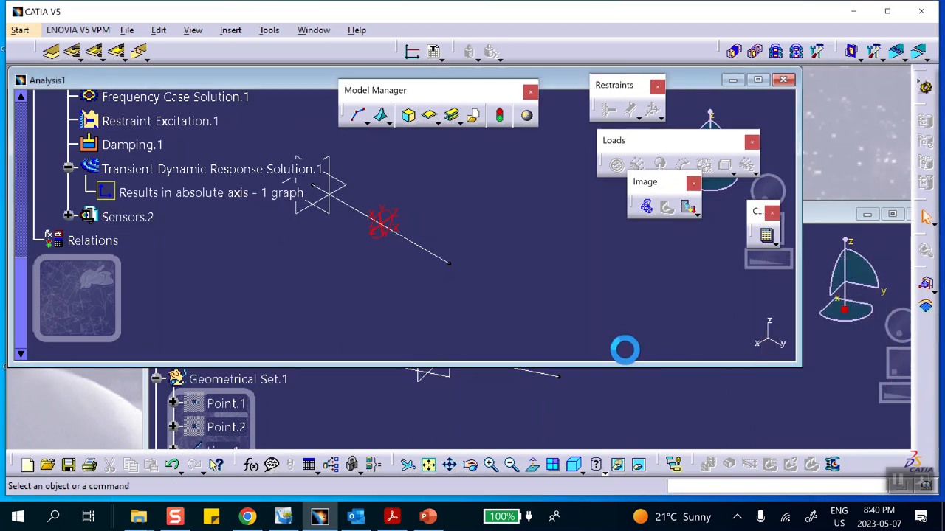
# Assign the end vertex of the line opposite the restraint symbol as the support of the Relative Acceleration Vector.1 sensor.
pyautogui.click(68, 216)
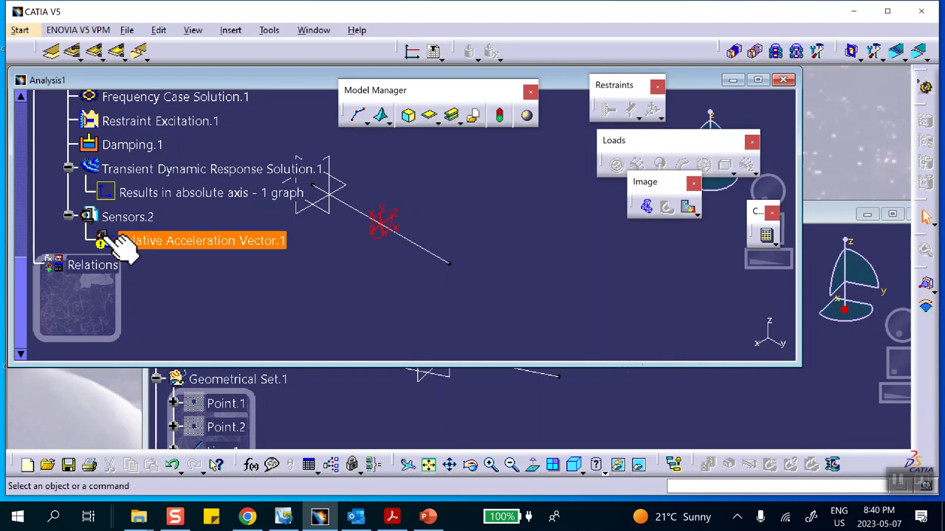
pyautogui.doubleClick(221, 241)
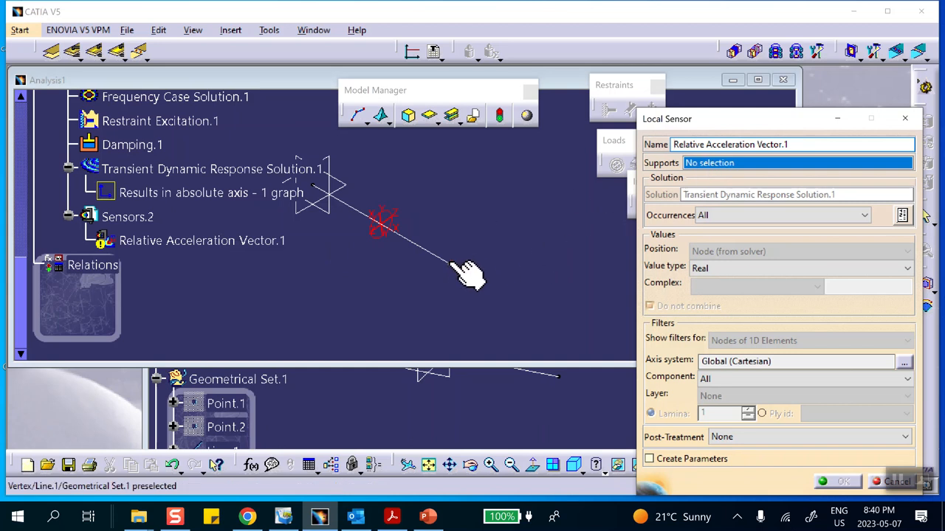
pyautogui.click(451, 264)
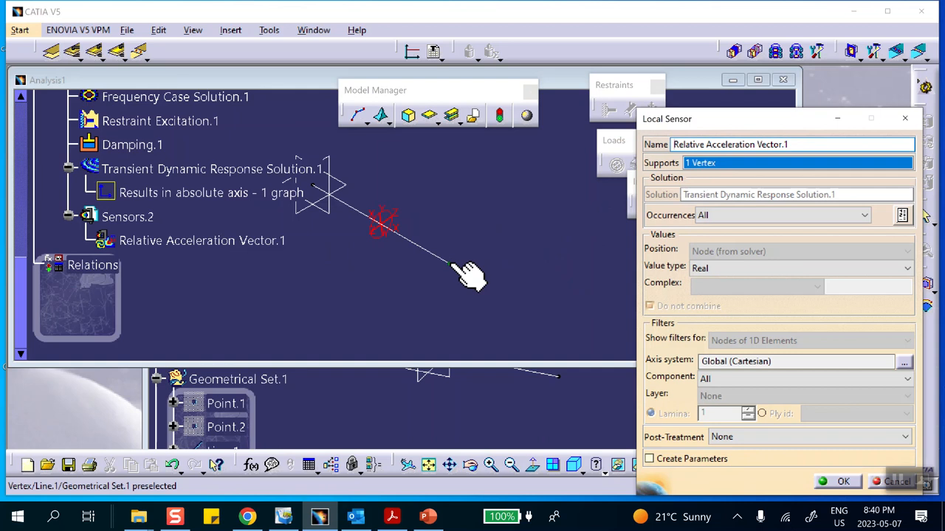
pyautogui.click(843, 481)
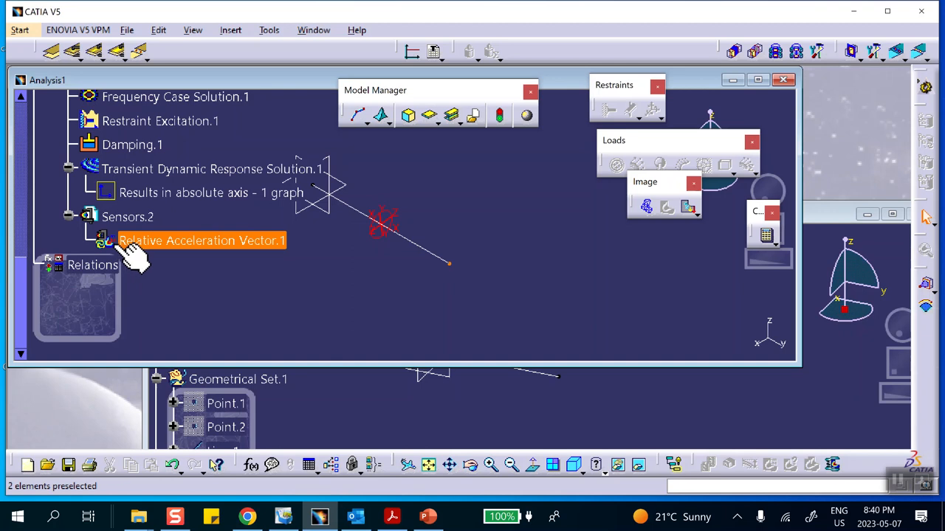
# Update the Relative Acceleration Vector.1 sensor and generate its 2D display.
pyautogui.rightClick(163, 242)
pyautogui.click(197, 454)
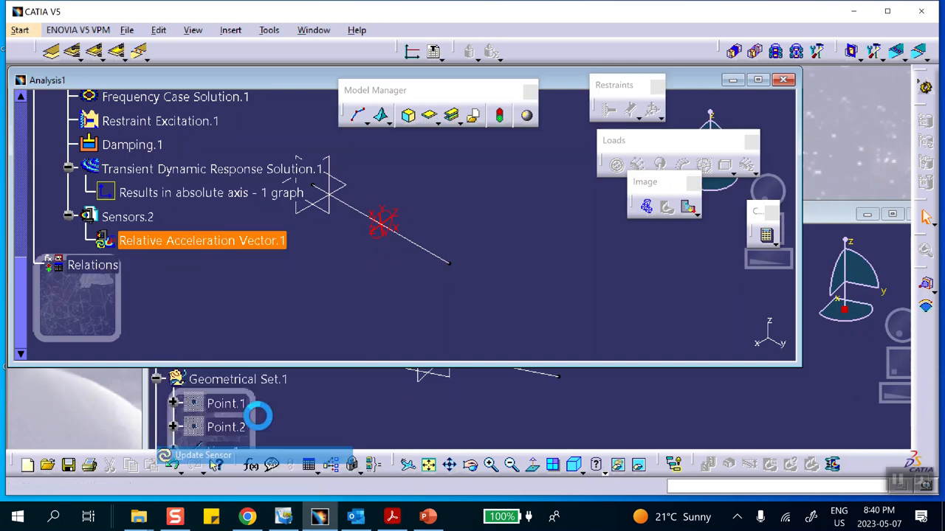
pyautogui.click(511, 296)
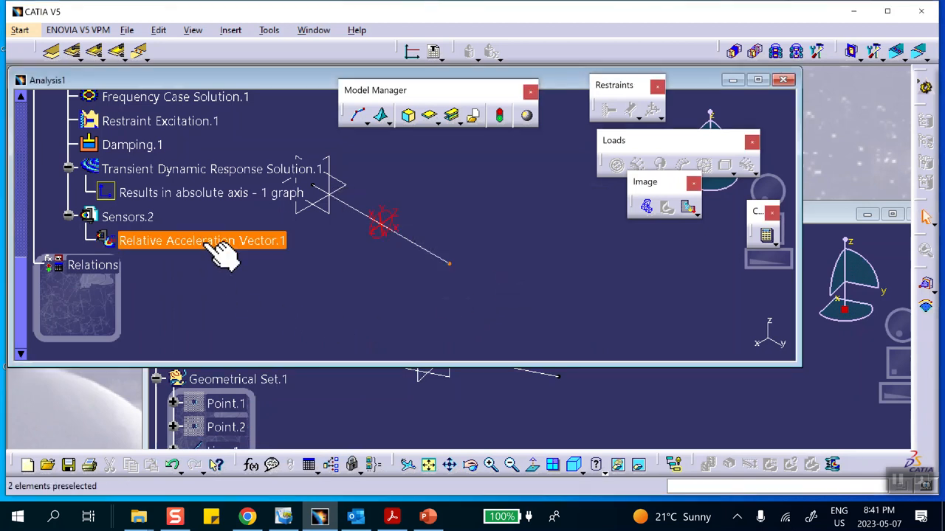
pyautogui.rightClick(212, 251)
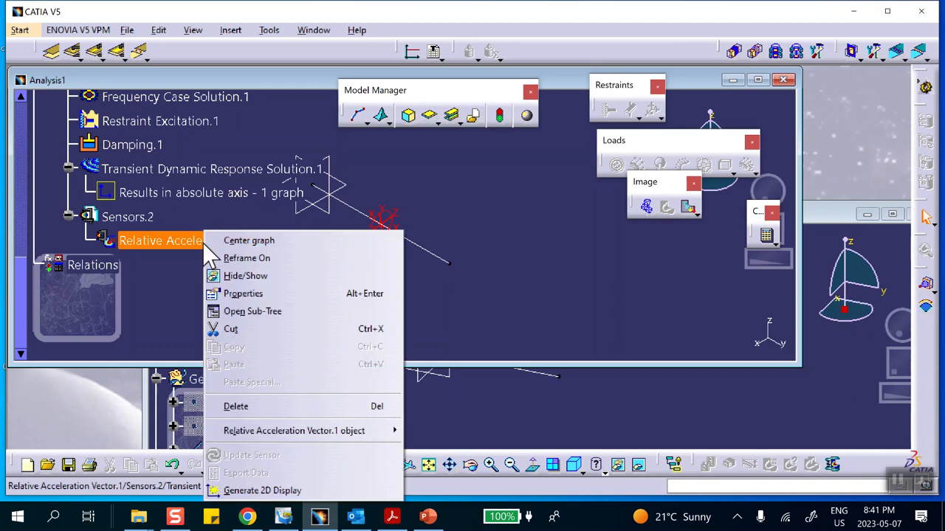
pyautogui.click(148, 288)
pyautogui.rightClick(177, 240)
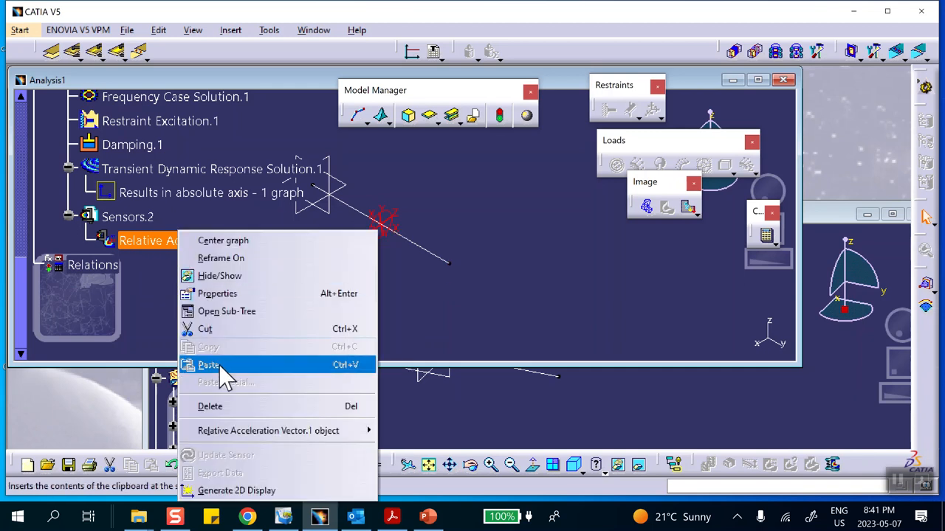
pyautogui.click(222, 490)
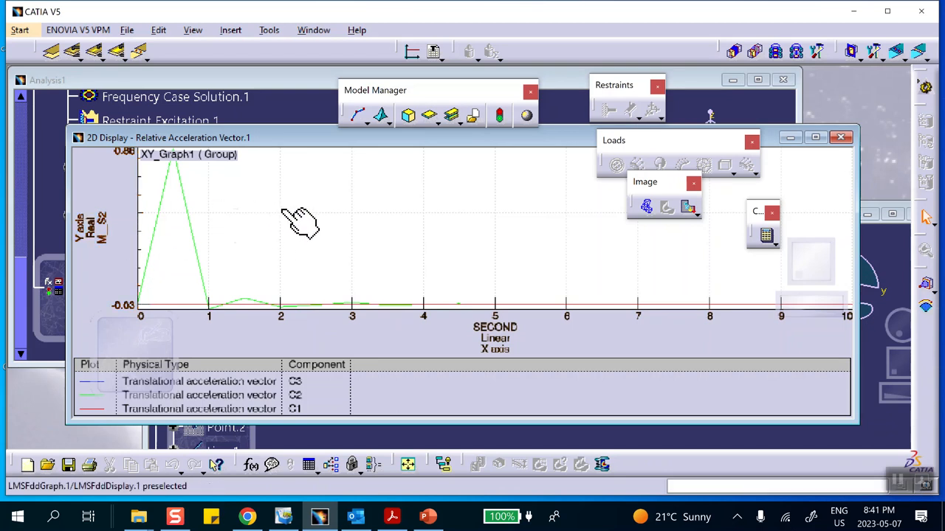
# Set the relative acceleration graph's unit system to Options defined, keeping the Default interpretation.
pyautogui.rightClick(324, 204)
pyautogui.moveTo(338, 234)
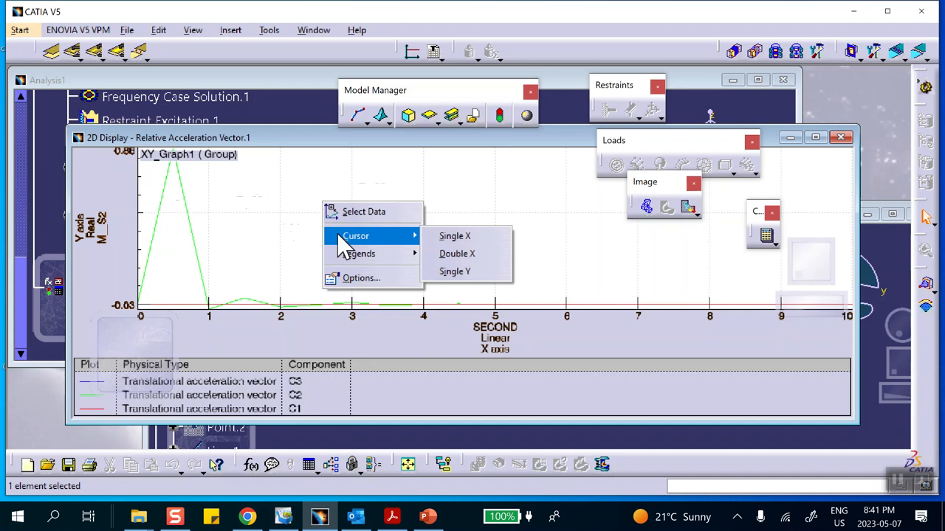
pyautogui.click(351, 278)
pyautogui.click(553, 219)
pyautogui.click(565, 245)
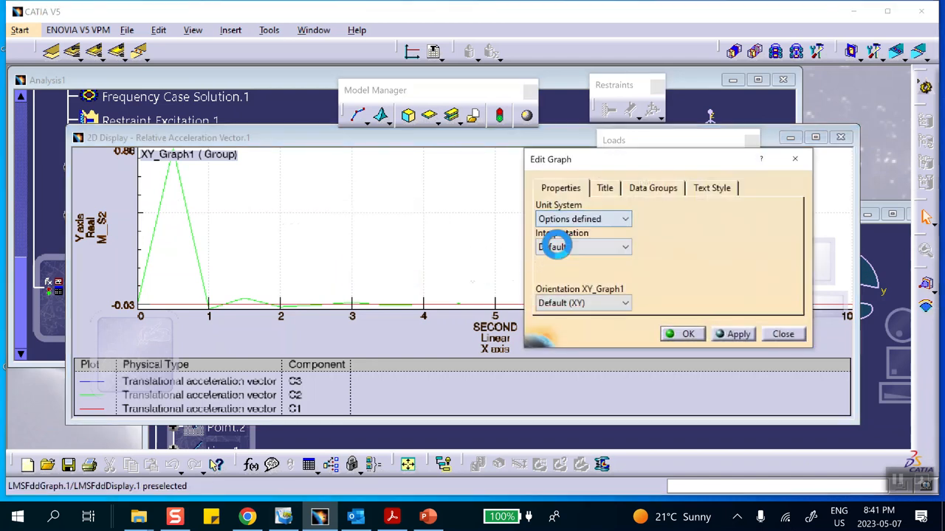
pyautogui.click(684, 333)
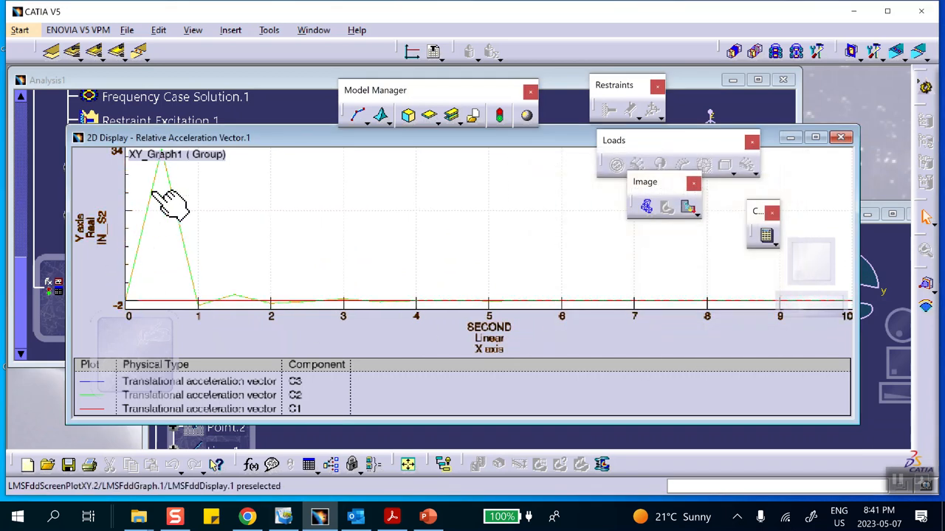
# Compare the relative acceleration graph with the reference acceleration curve in PowerPoint, return to CATIA V5 and close the graph.
pyautogui.click(428, 517)
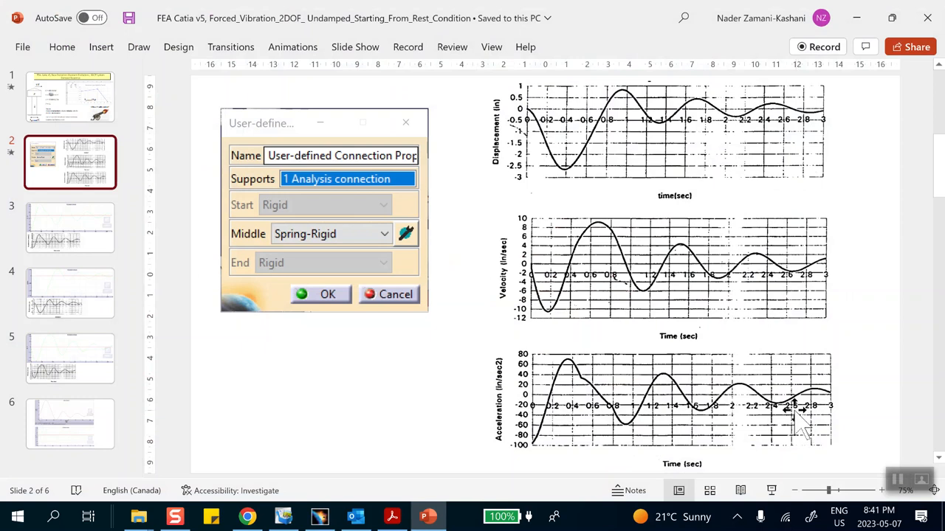
pyautogui.click(856, 17)
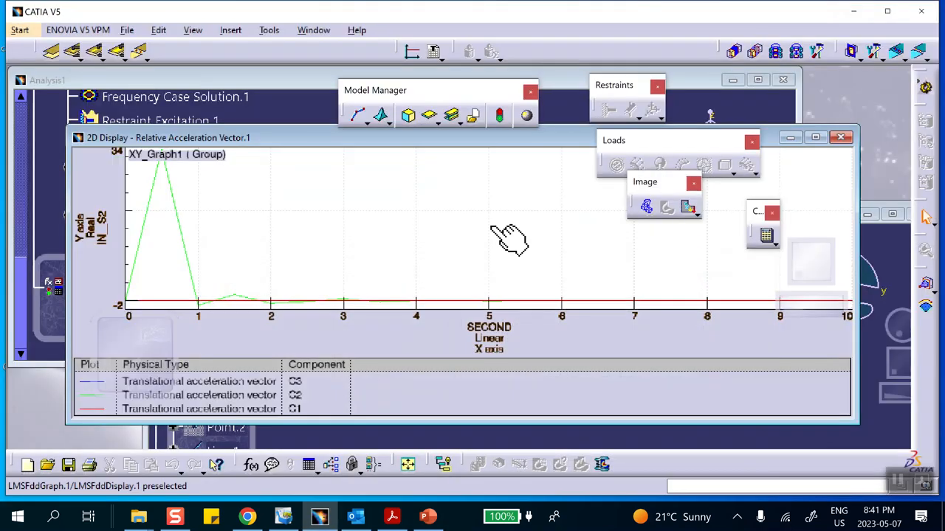
pyautogui.click(842, 139)
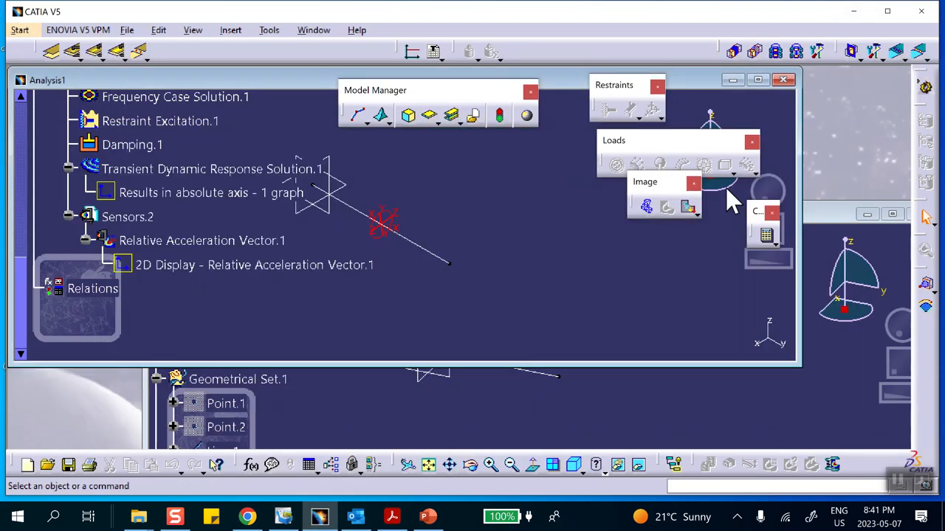
# Set the maximum sampling of Transient Dynamic Response Solution.1 to 3 s and its number of steps to 200.
pyautogui.doubleClick(199, 172)
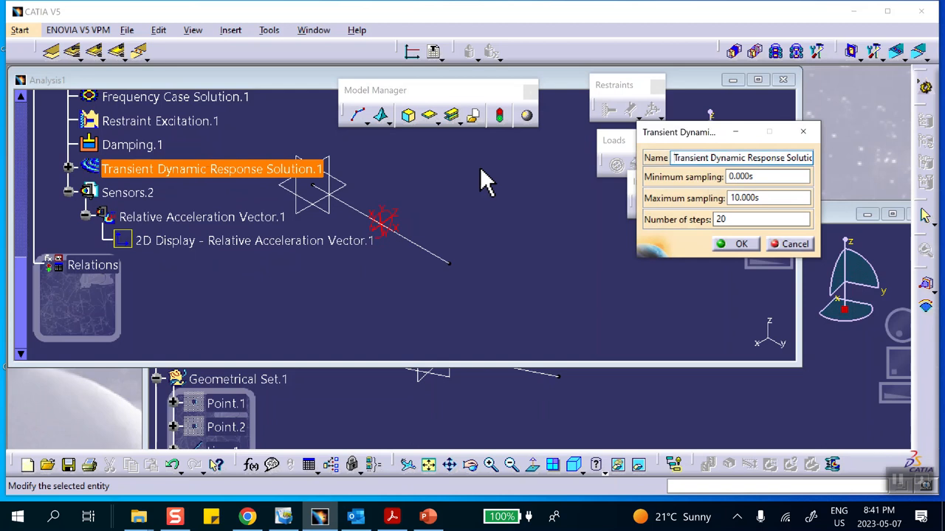
pyautogui.click(766, 197)
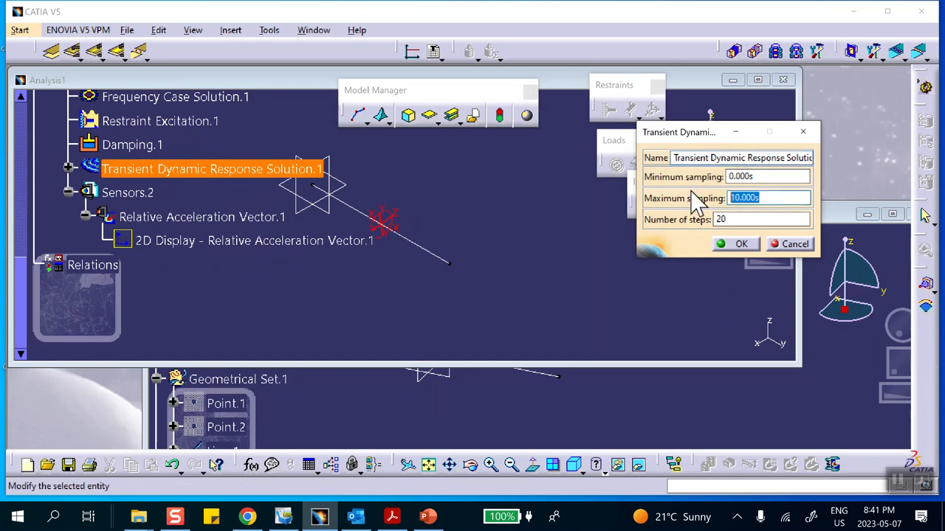
pyautogui.write('3')
pyautogui.click(752, 219)
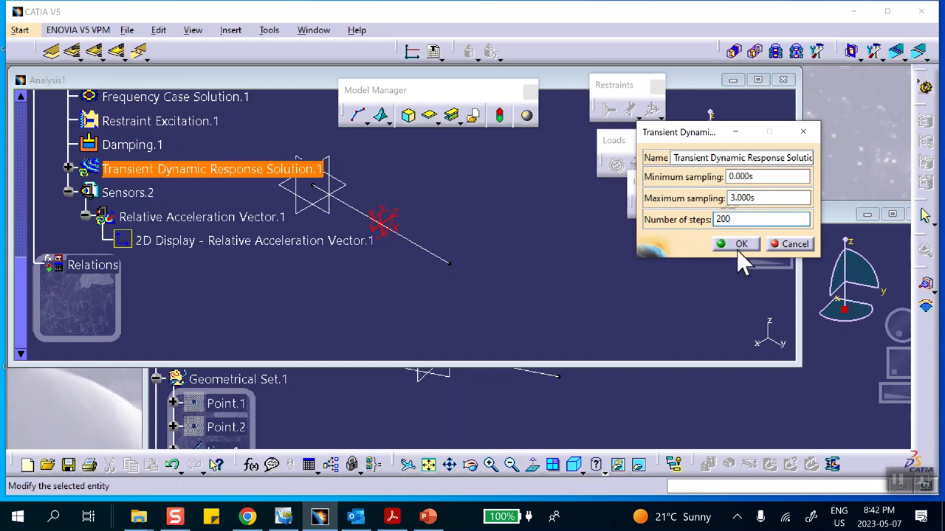
pyautogui.click(738, 246)
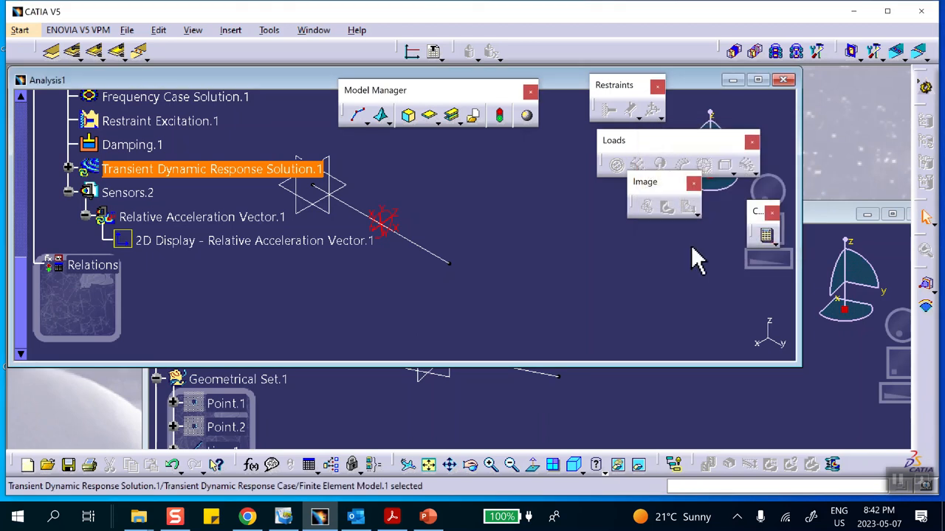
# Reopen the relative acceleration 2D display, compare it with PowerPoint's reference acceleration curve, and close it back in CATIA V5.
pyautogui.doubleClick(244, 242)
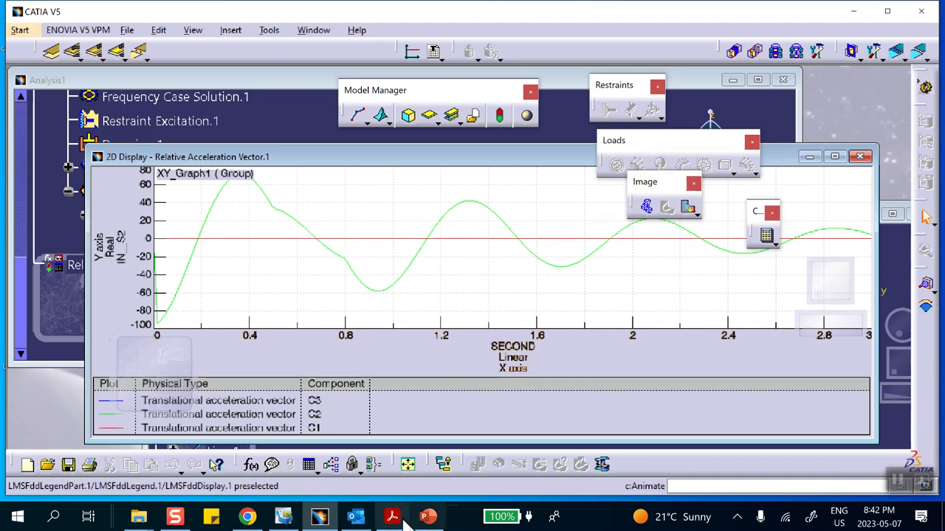
pyautogui.click(428, 517)
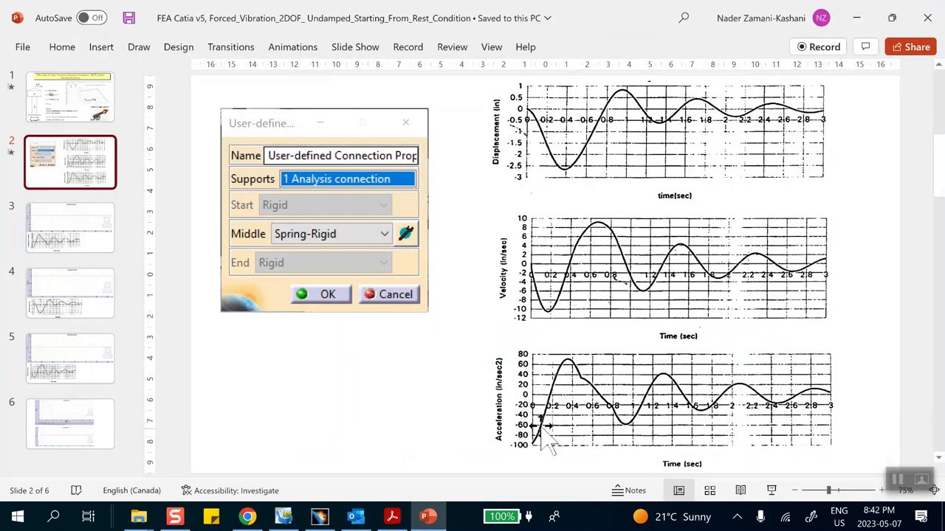
pyautogui.click(858, 17)
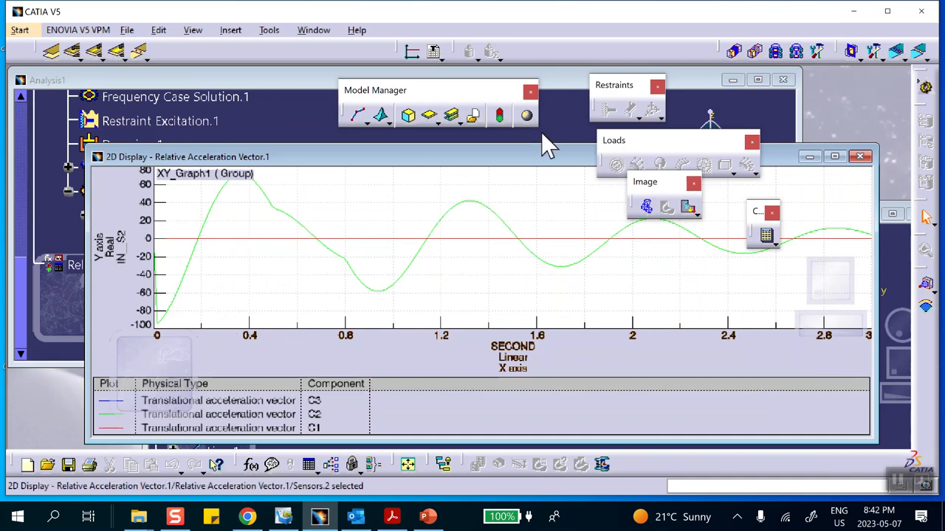
pyautogui.click(860, 157)
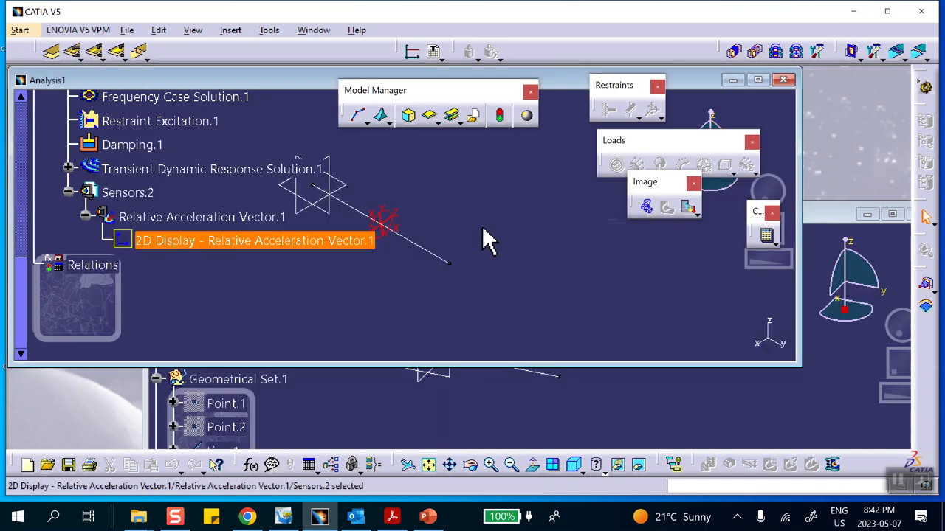
# Change the number of steps of Transient Dynamic Response Solution.1, keeping the 0 to 3 s sampling range.
pyautogui.click(67, 169)
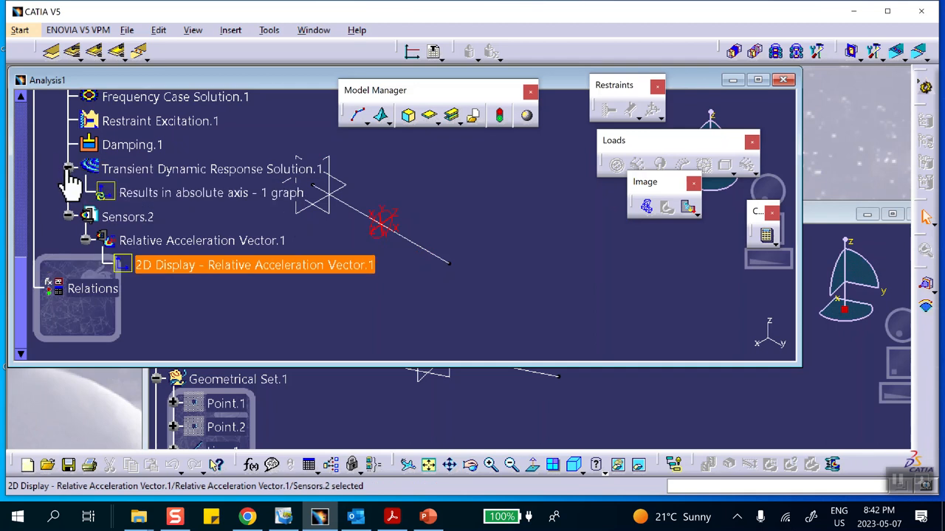
pyautogui.doubleClick(177, 168)
pyautogui.click(738, 220)
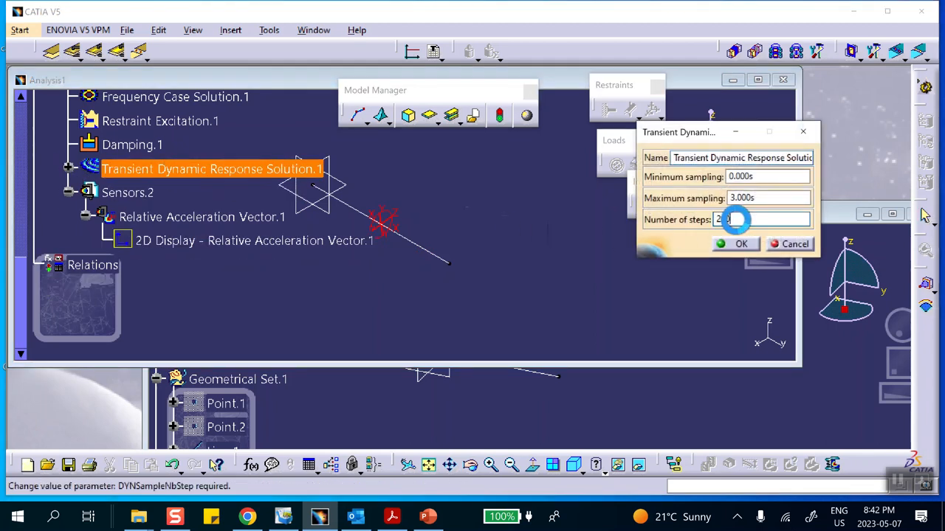
pyautogui.click(741, 243)
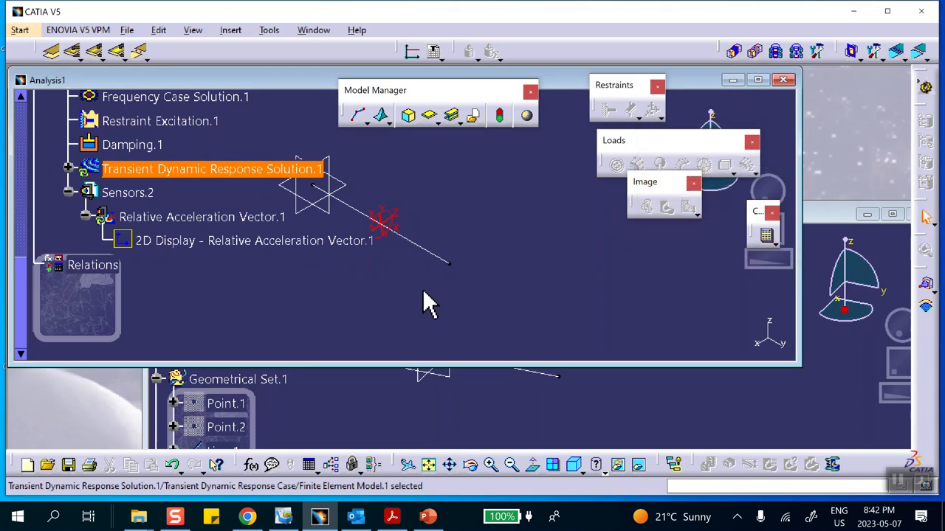
# Reopen the relative acceleration 2D display, compare it with the reference acceleration curve in PowerPoint, and return to CATIA V5.
pyautogui.click(193, 240)
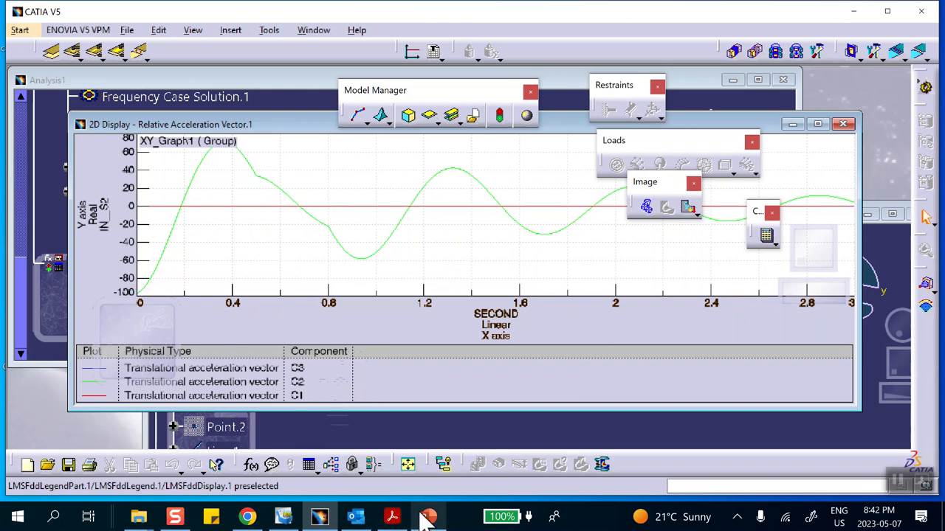
pyautogui.click(427, 519)
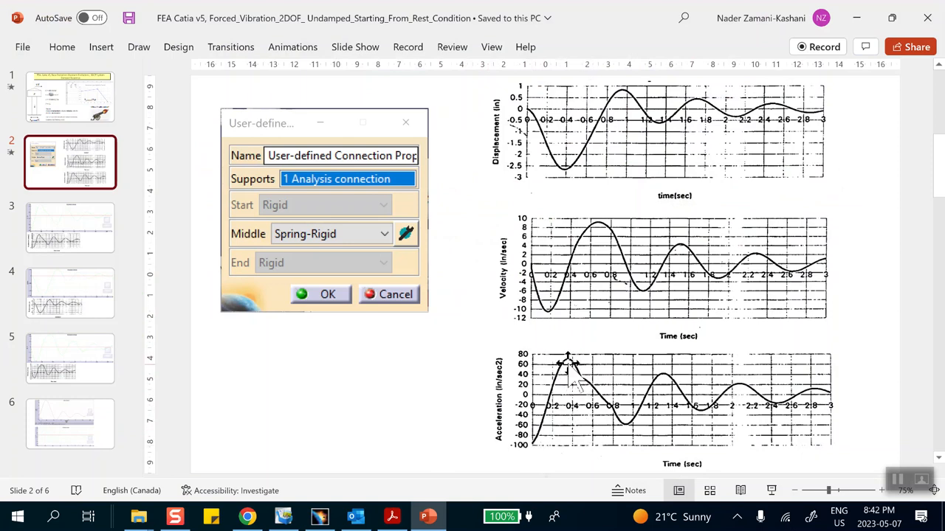
pyautogui.click(855, 17)
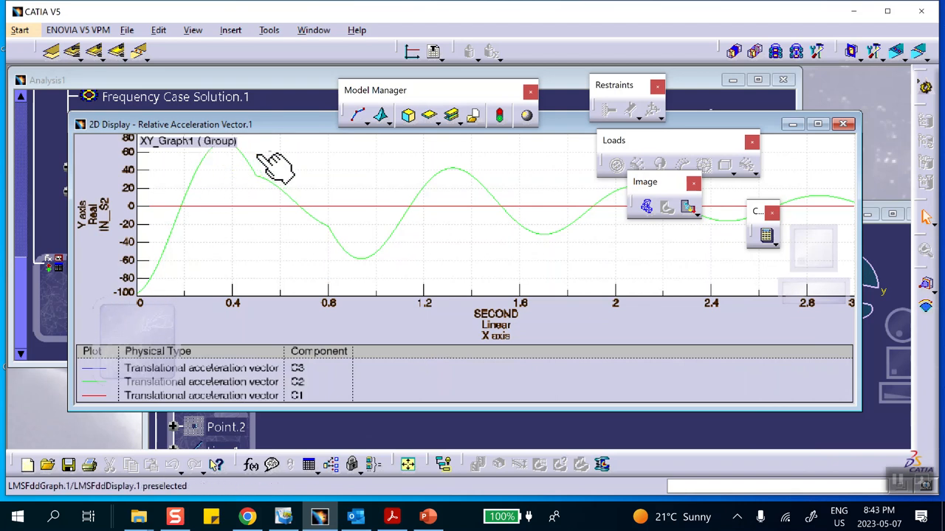
# Set the relative acceleration graph's title position to Top-center and close the graph.
pyautogui.rightClick(322, 173)
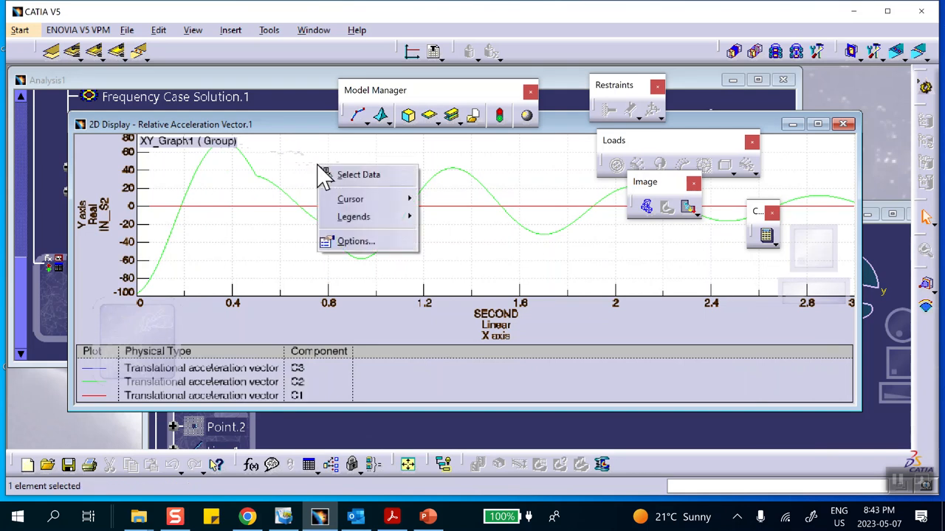
pyautogui.click(347, 242)
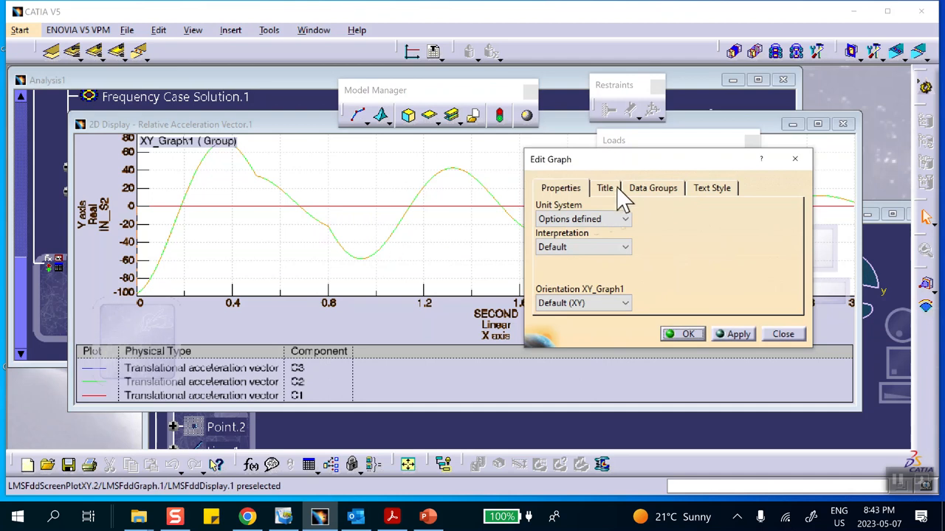
pyautogui.click(604, 189)
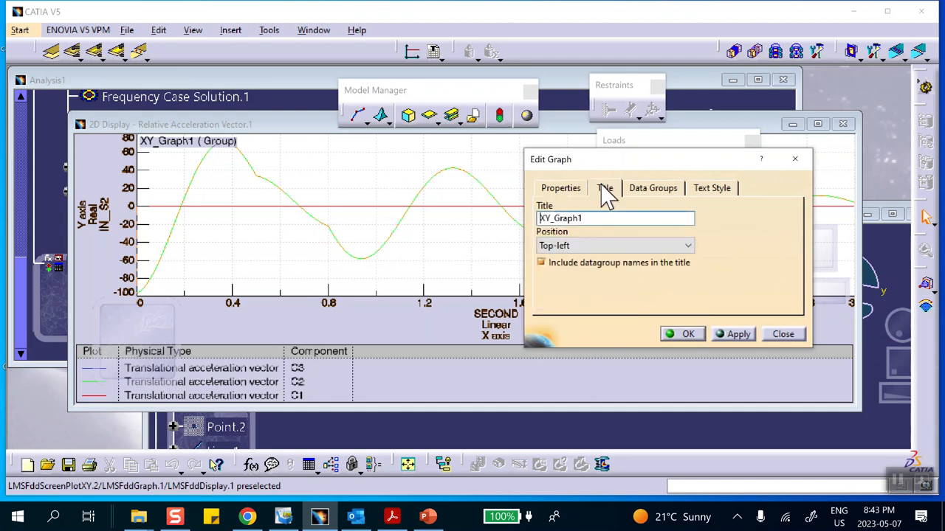
pyautogui.click(594, 245)
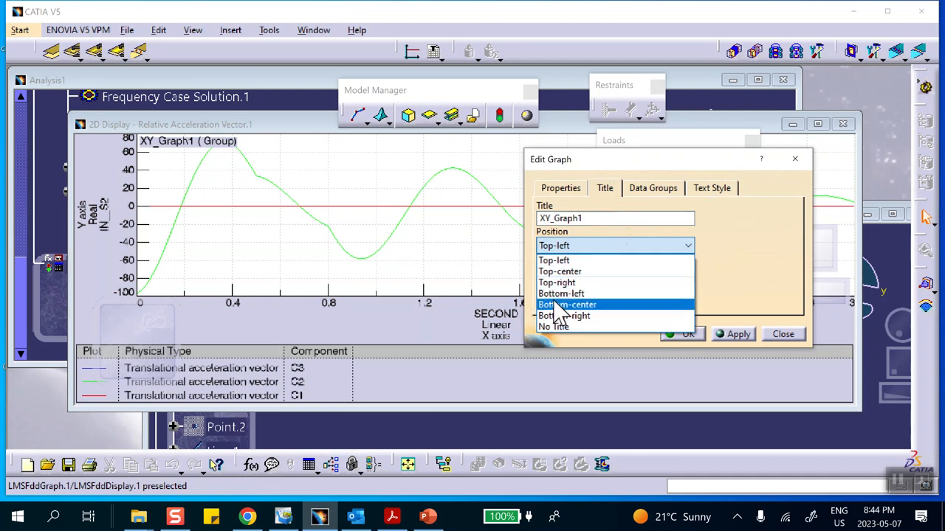
pyautogui.click(560, 271)
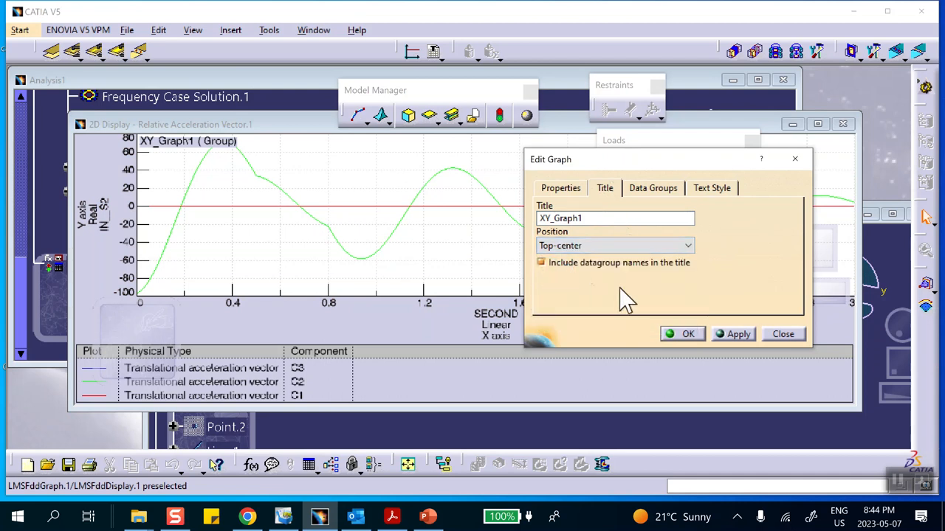
pyautogui.click(687, 334)
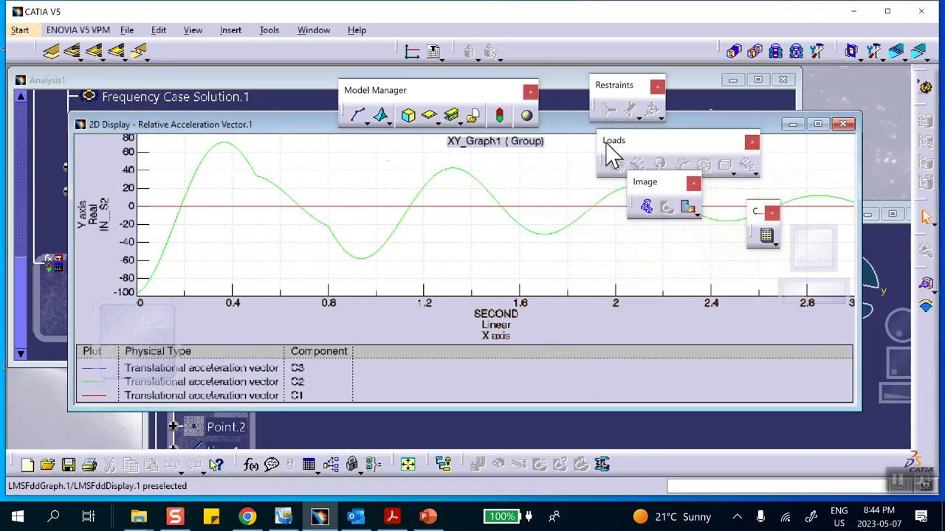
pyautogui.click(844, 123)
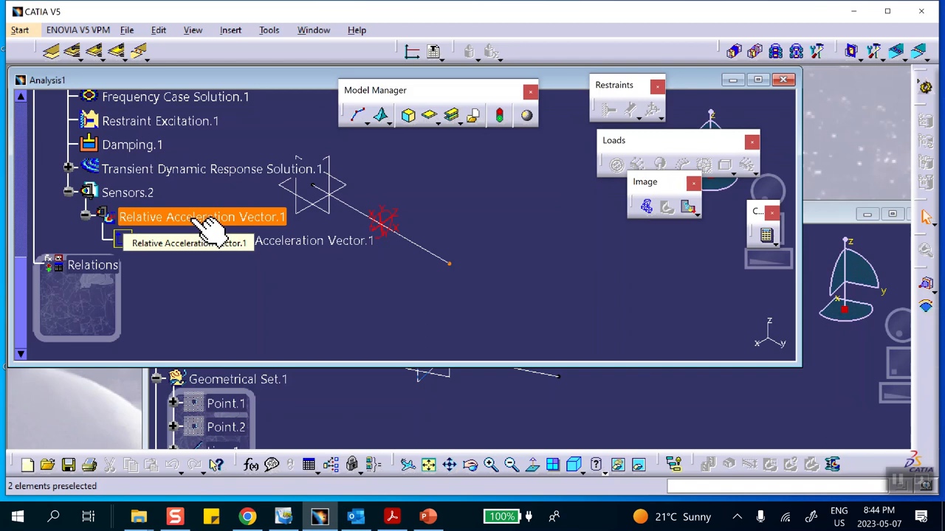
# Create a Relative Velocity Vector local sensor in the Sensors.2 set.
pyautogui.rightClick(131, 196)
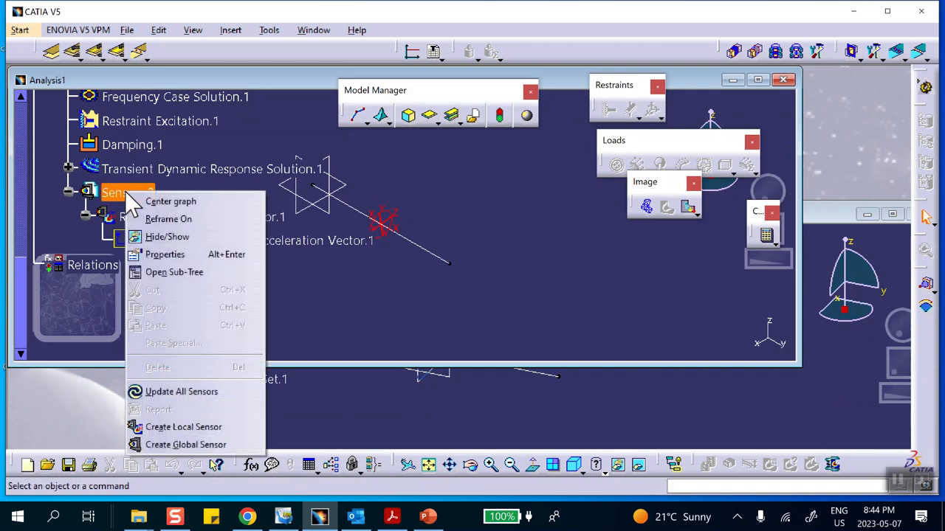
pyautogui.click(154, 425)
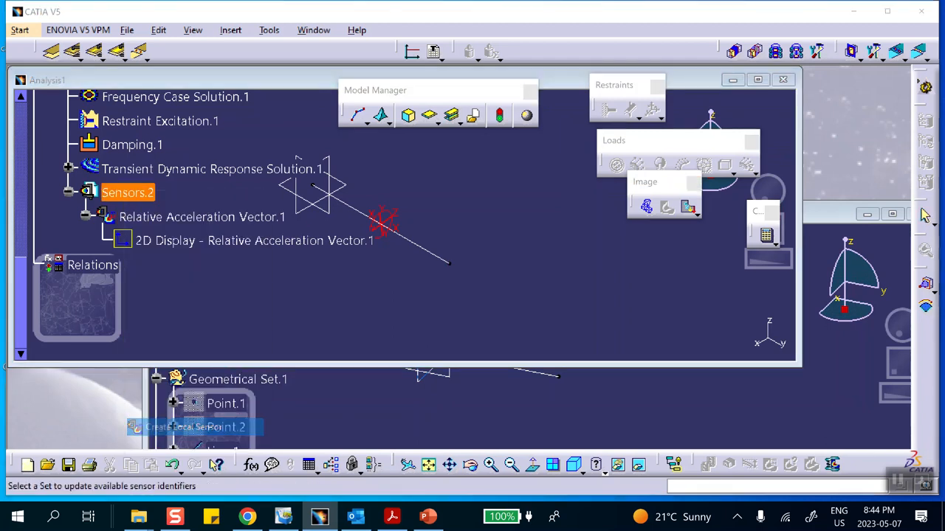
pyautogui.moveTo(882, 327); pyautogui.dragTo(884, 373)
pyautogui.click(814, 379)
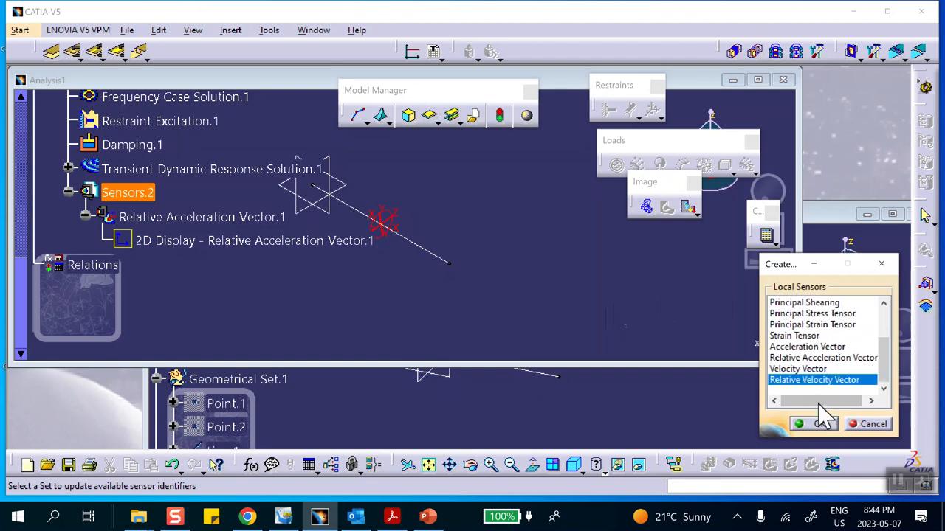
pyautogui.click(815, 423)
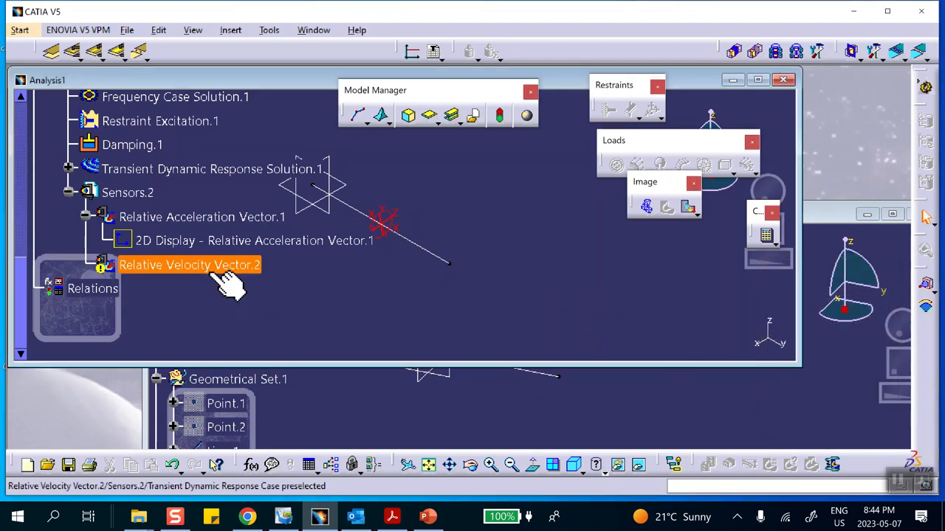
# Assign the line's free end vertex as the relative velocity sensor's support and update the sensor.
pyautogui.doubleClick(210, 268)
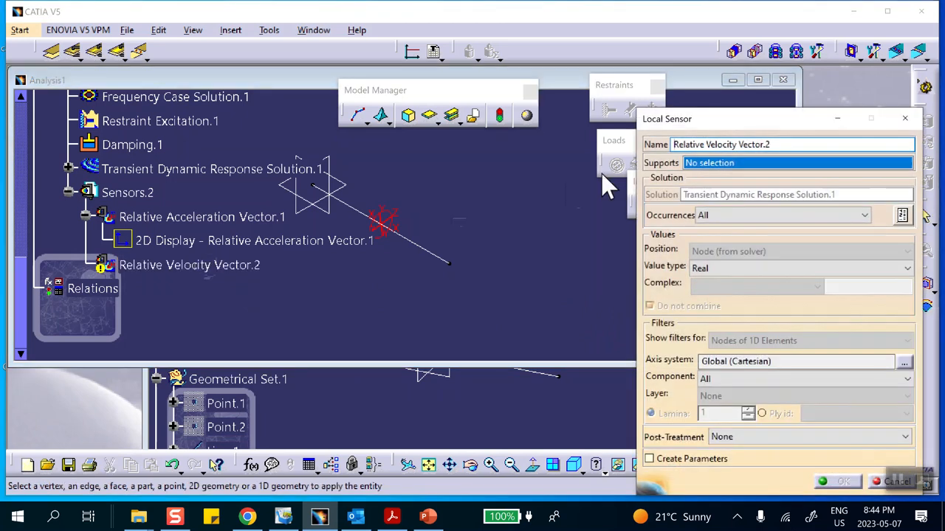
pyautogui.click(449, 264)
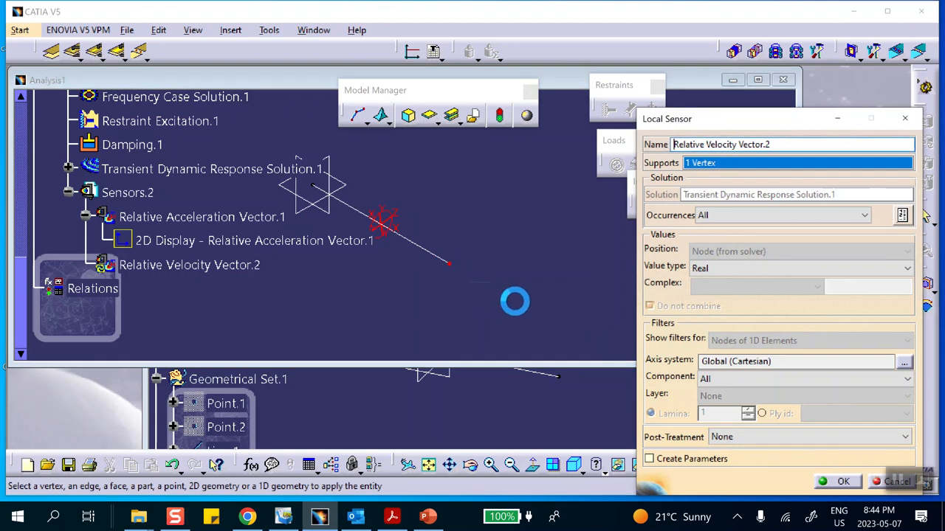
pyautogui.click(840, 481)
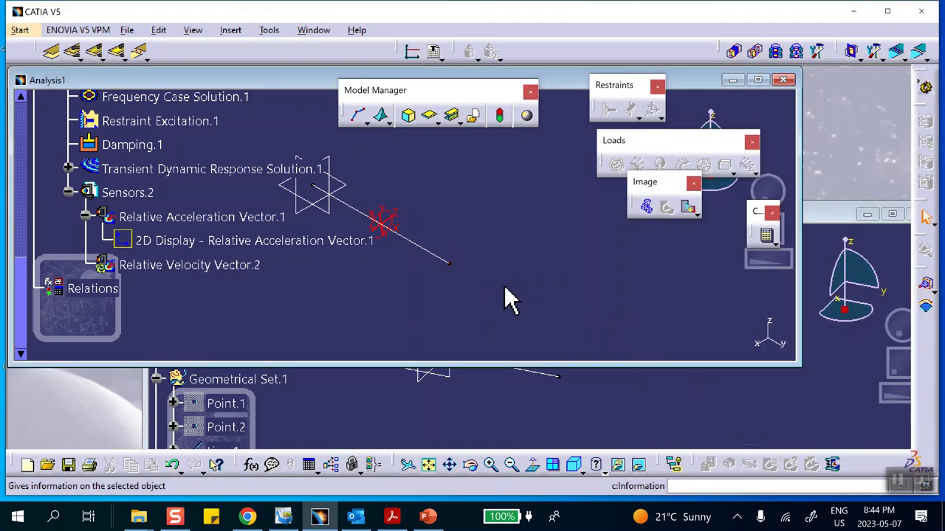
pyautogui.rightClick(225, 268)
pyautogui.click(255, 455)
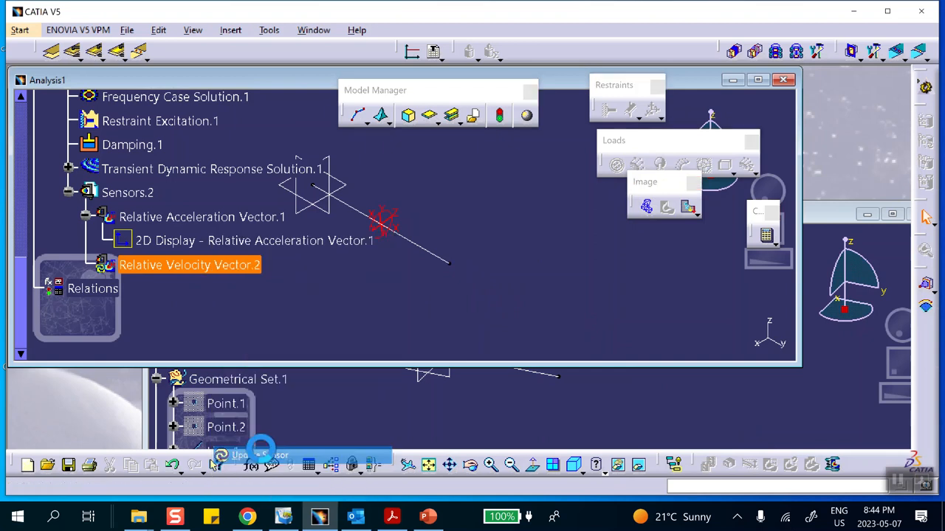
pyautogui.click(511, 294)
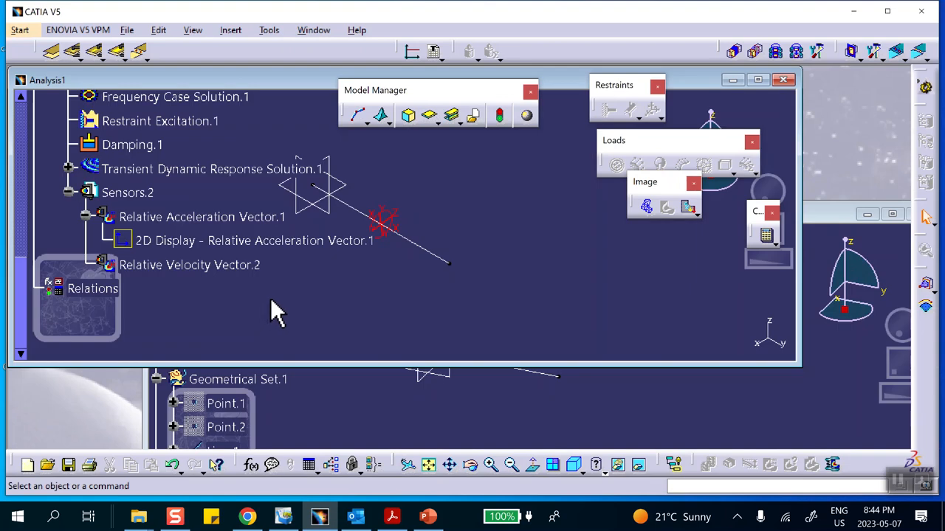
# Check the relative velocity sensor's definition, accept it as is, and generate its 2D display.
pyautogui.doubleClick(211, 266)
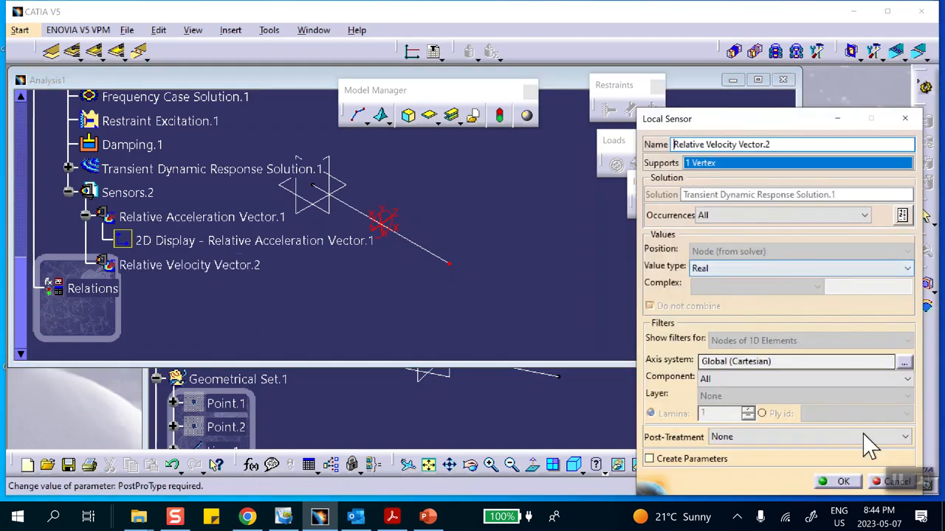
pyautogui.moveTo(773, 122); pyautogui.dragTo(725, 116)
pyautogui.click(829, 471)
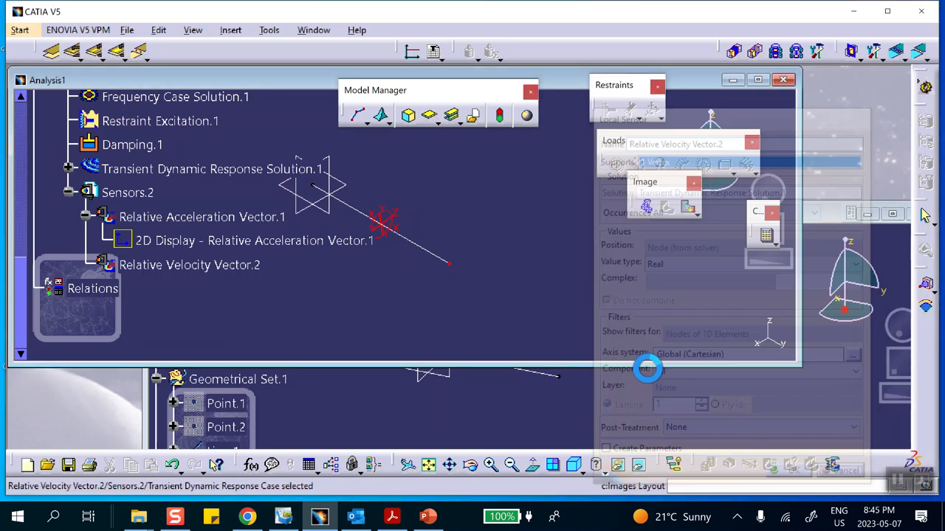
pyautogui.rightClick(228, 267)
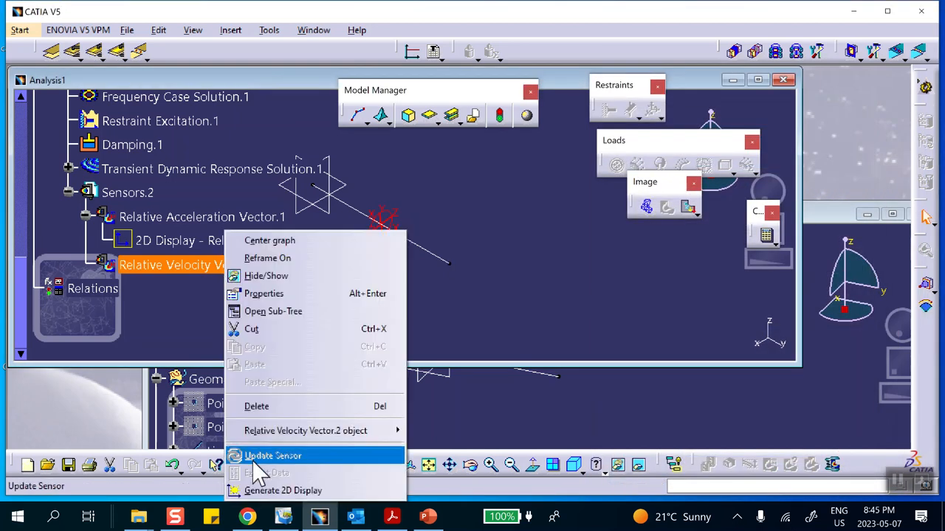
pyautogui.click(267, 491)
pyautogui.moveTo(373, 198); pyautogui.dragTo(295, 125)
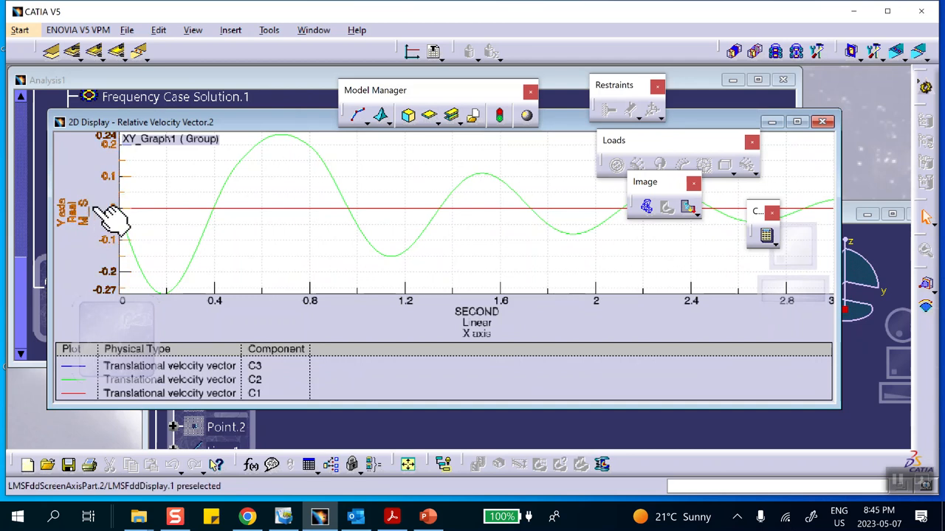
# Set the relative velocity graph's unit system to Options defined, keeping the Default interpretation.
pyautogui.rightClick(177, 170)
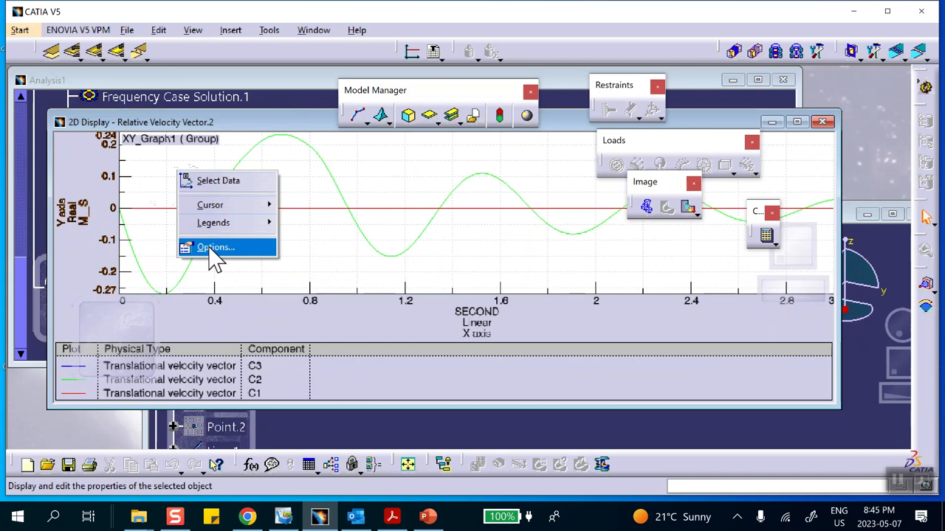
pyautogui.click(259, 247)
pyautogui.click(570, 218)
pyautogui.click(569, 232)
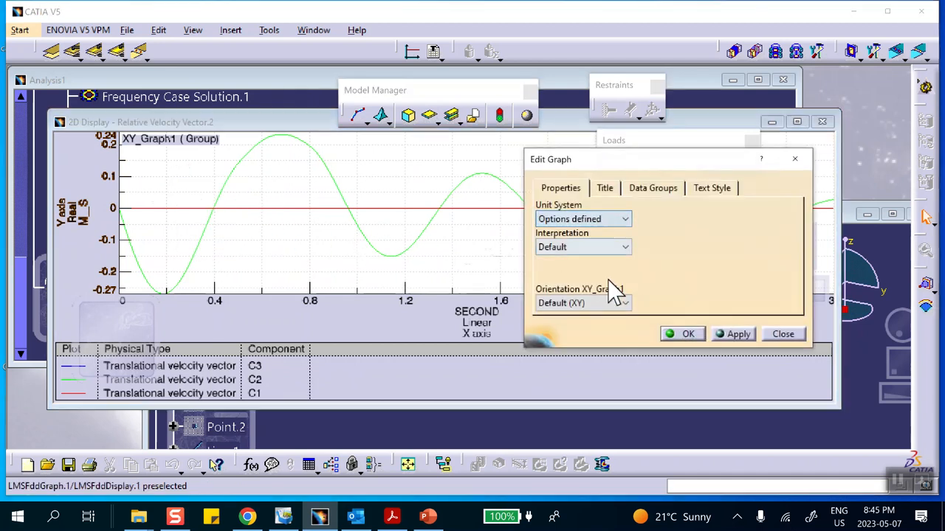
pyautogui.click(683, 335)
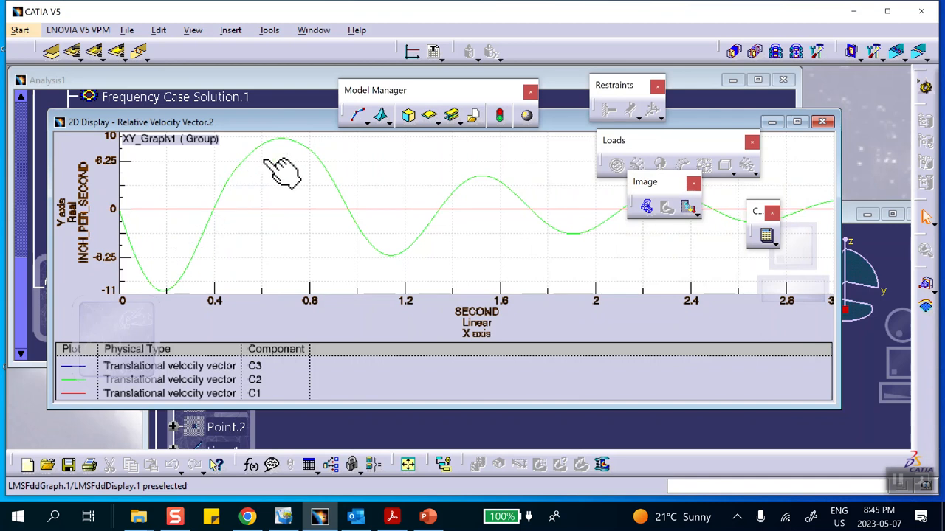
# Compare the relative velocity graph with the reference velocity curves on PowerPoint slides 2 and 5, return to CATIA V5 and close the graph.
pyautogui.click(426, 516)
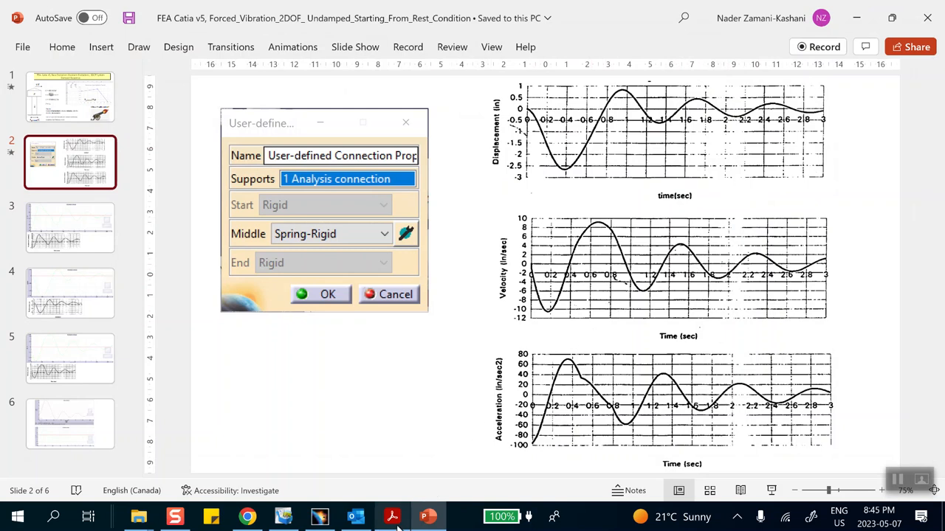
pyautogui.click(74, 305)
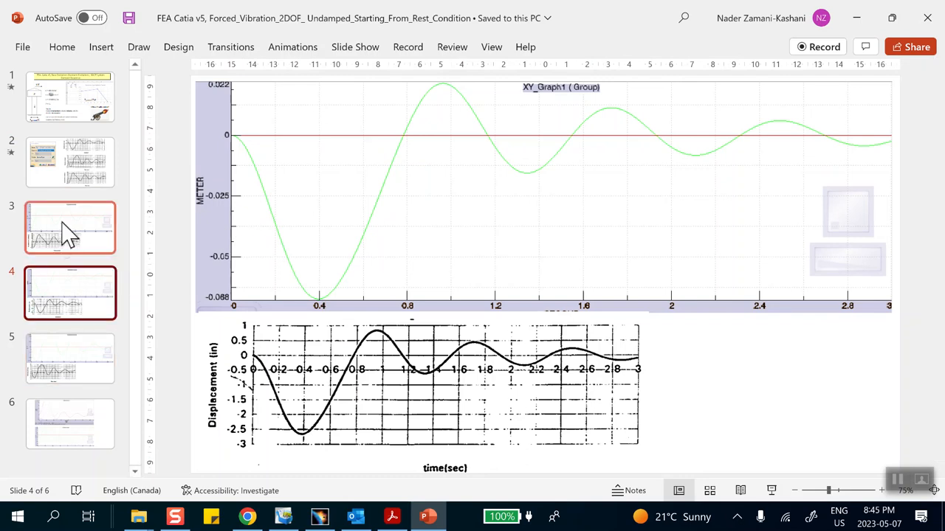
pyautogui.click(64, 375)
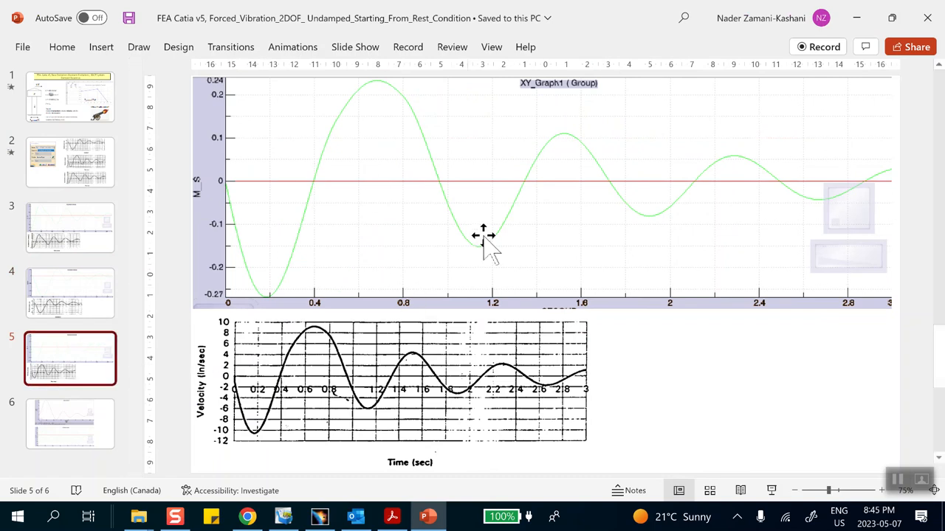
pyautogui.click(319, 517)
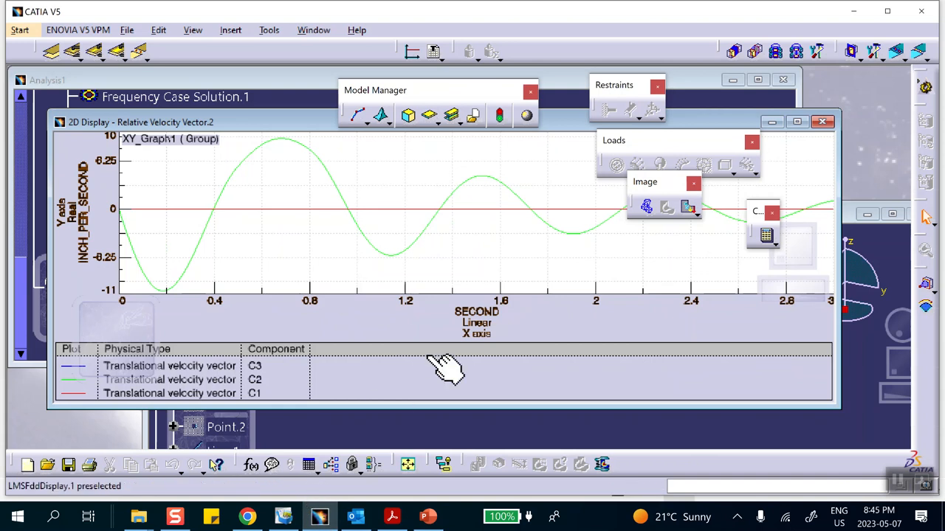
pyautogui.click(823, 122)
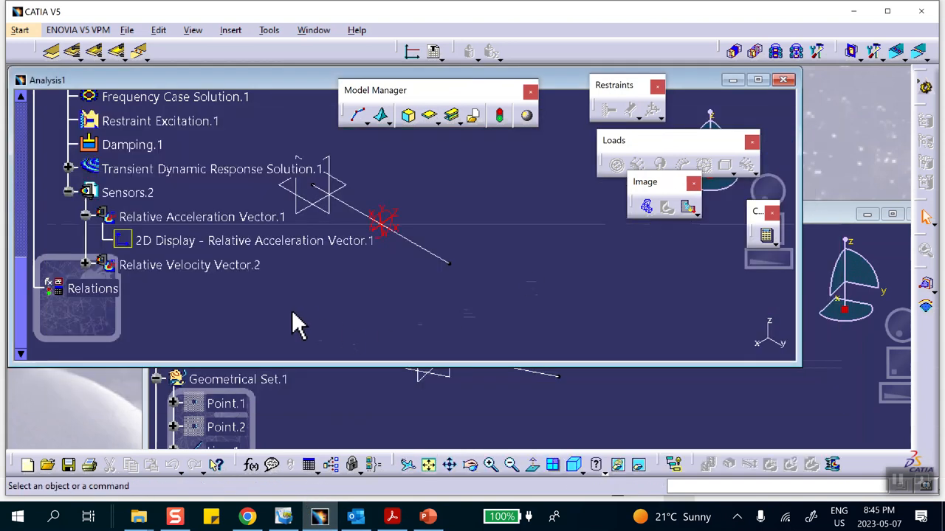
# Create a Relative Displacement Vector local sensor in the transient case's sensor set, with the line's free end vertex as support.
pyautogui.rightClick(131, 191)
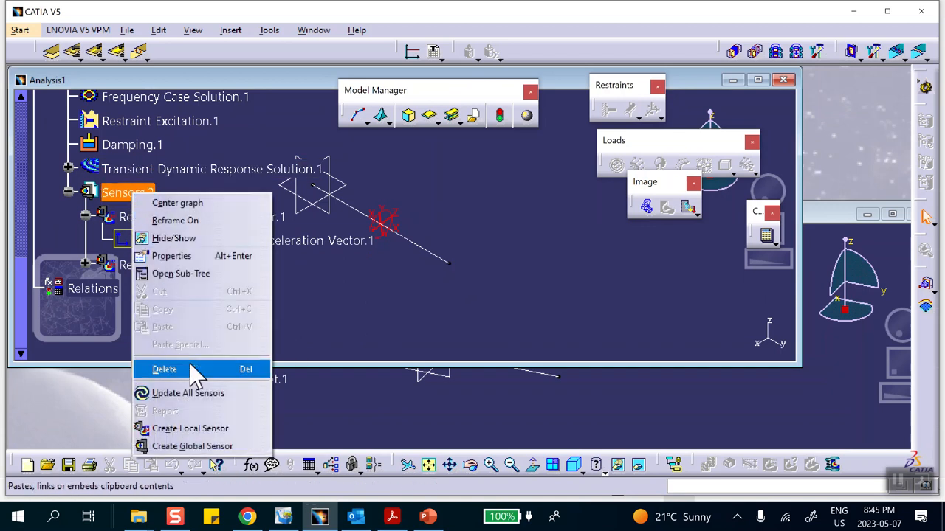
pyautogui.click(196, 430)
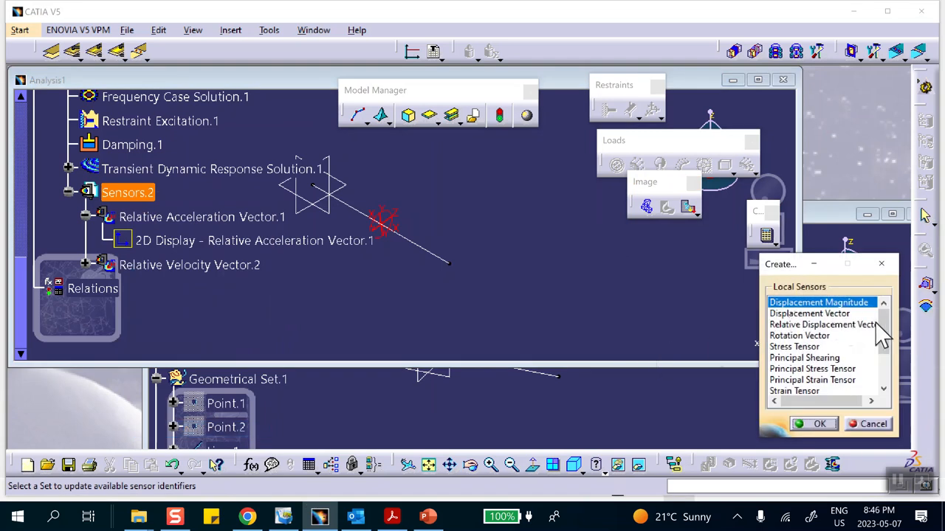
pyautogui.scroll(-1, 882, 323)
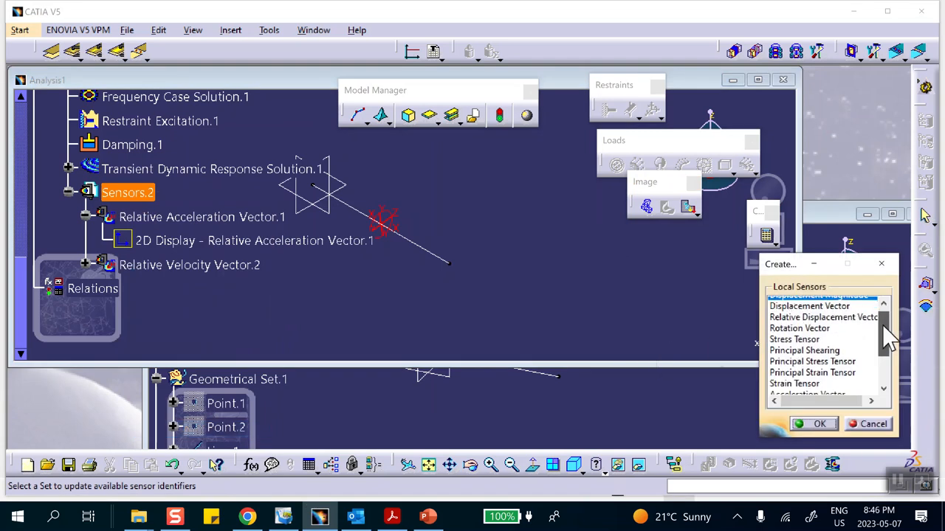
pyautogui.click(822, 313)
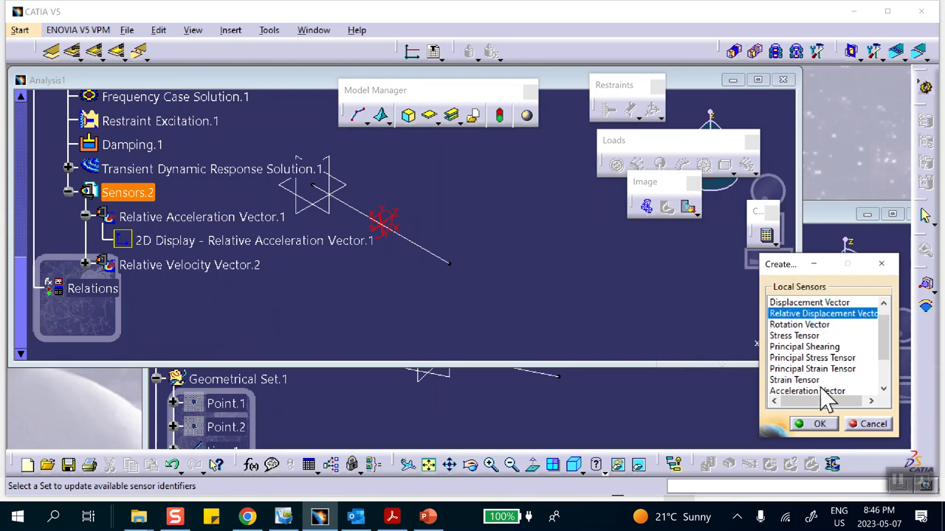
pyautogui.click(811, 424)
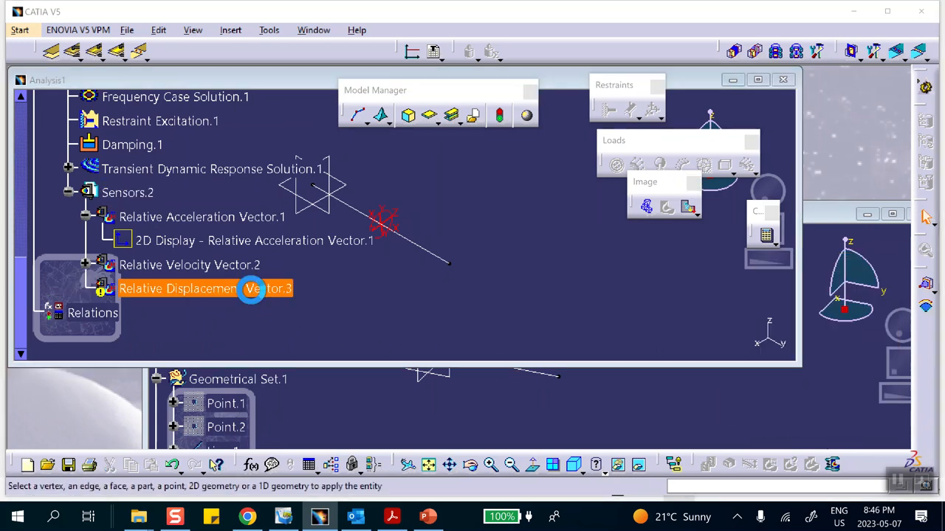
pyautogui.click(450, 264)
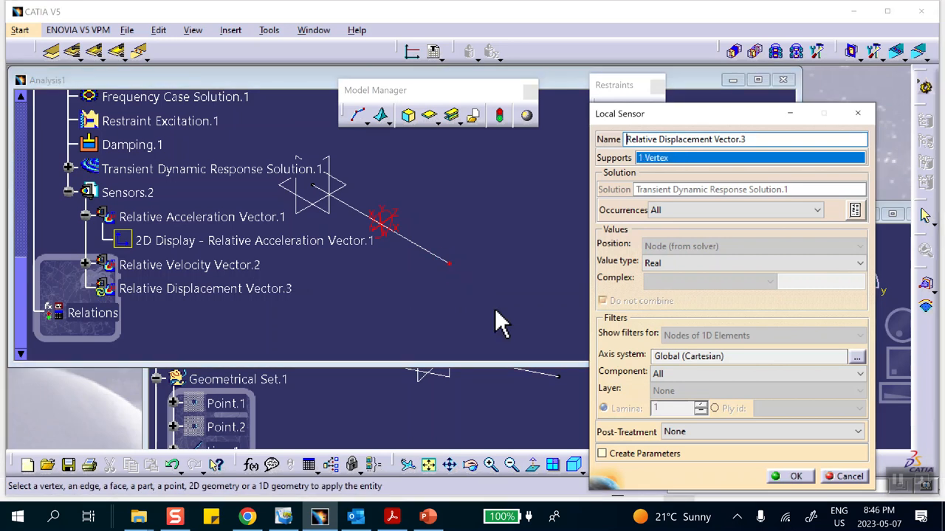
pyautogui.click(795, 477)
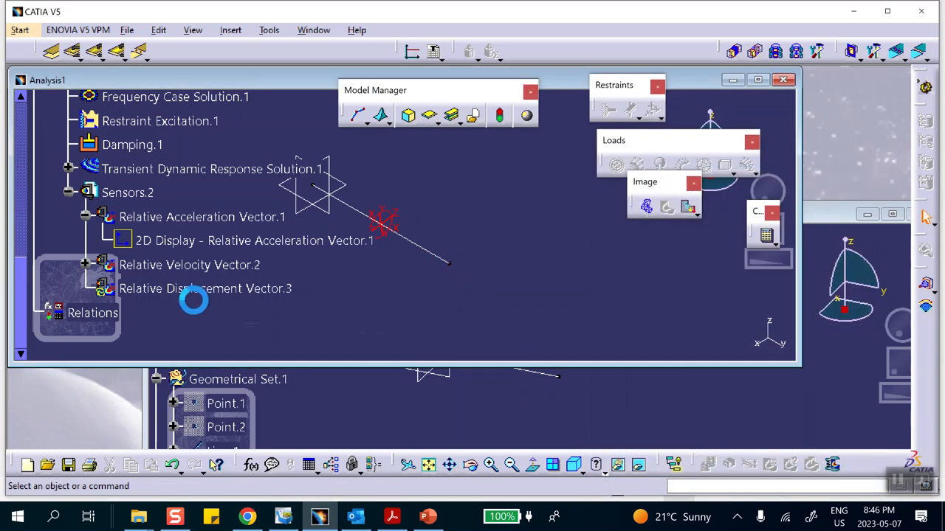
# Update the relative displacement sensor and generate its 2D display.
pyautogui.rightClick(194, 290)
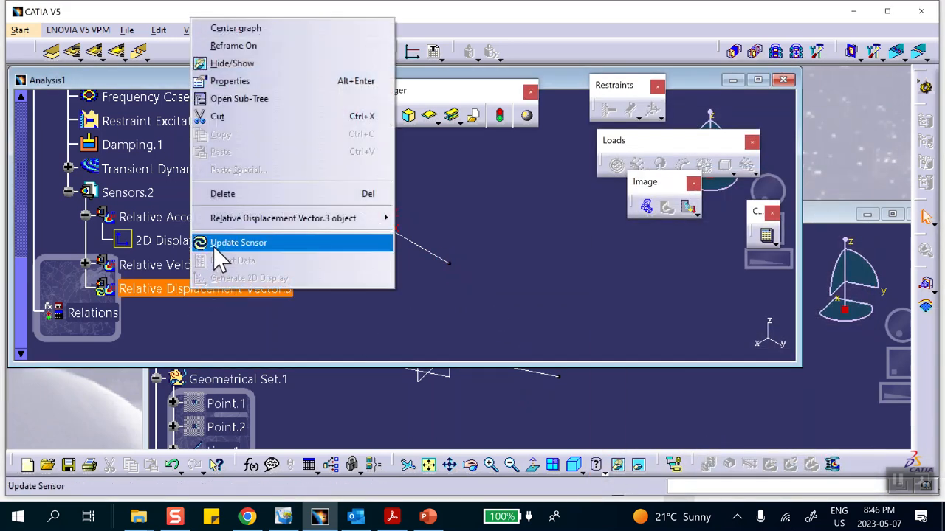
pyautogui.click(221, 243)
pyautogui.click(510, 293)
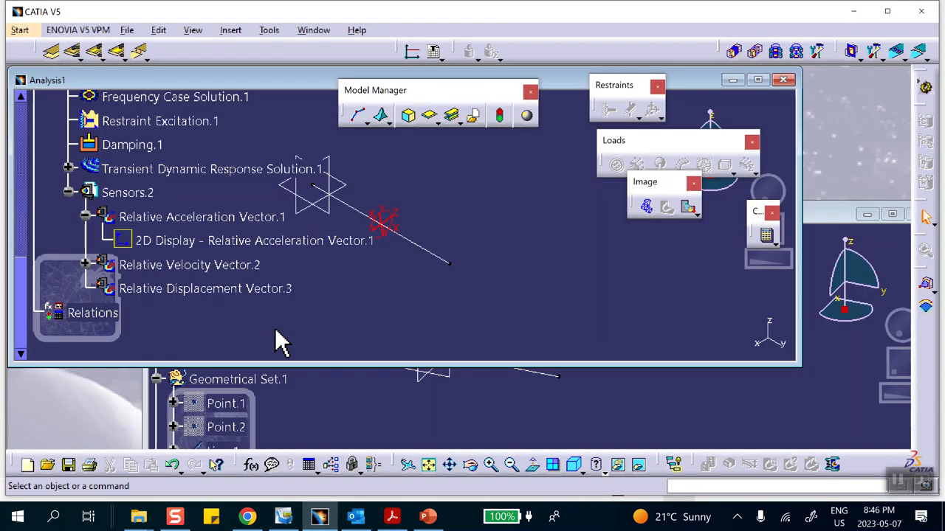
pyautogui.rightClick(222, 290)
pyautogui.click(265, 279)
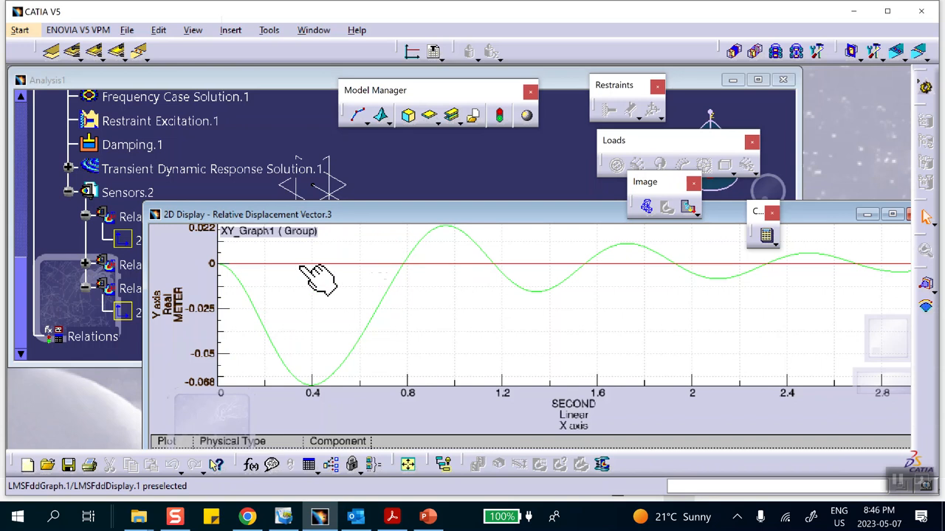
# Switch between PowerPoint slide 4 and CATIA V5 to compare the relative displacement graph with the reference displacement curve.
pyautogui.click(427, 519)
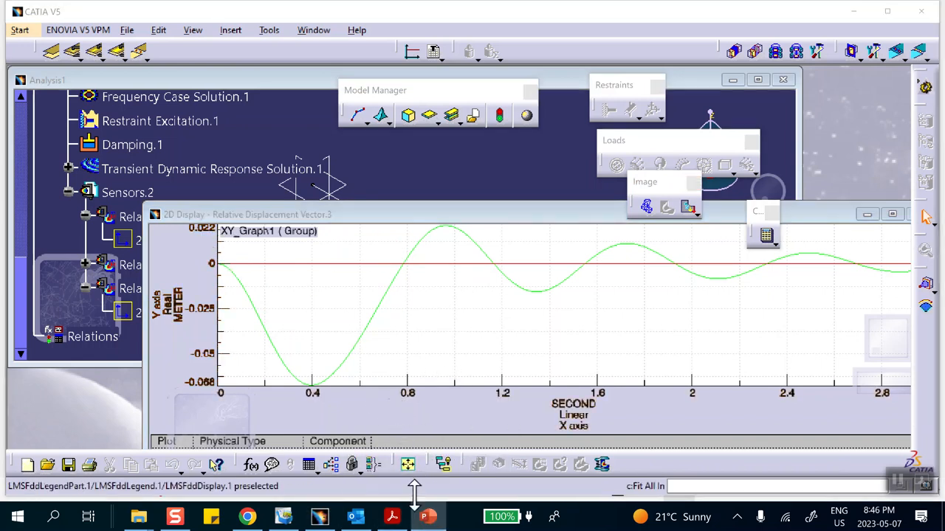
pyautogui.click(428, 519)
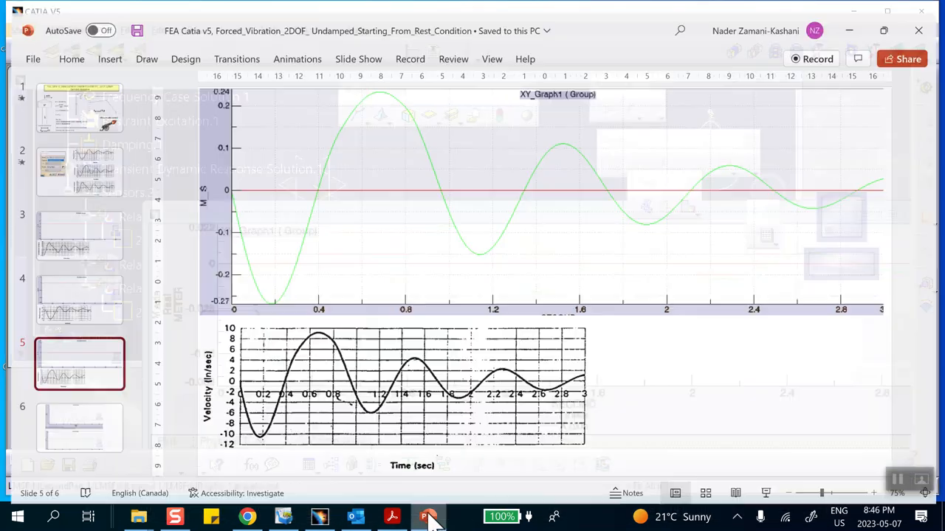
pyautogui.click(69, 244)
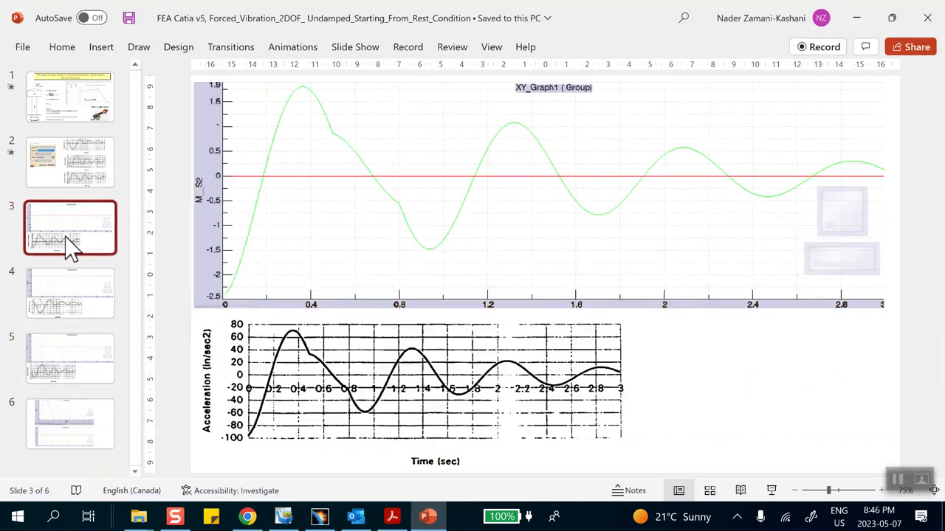
pyautogui.click(81, 314)
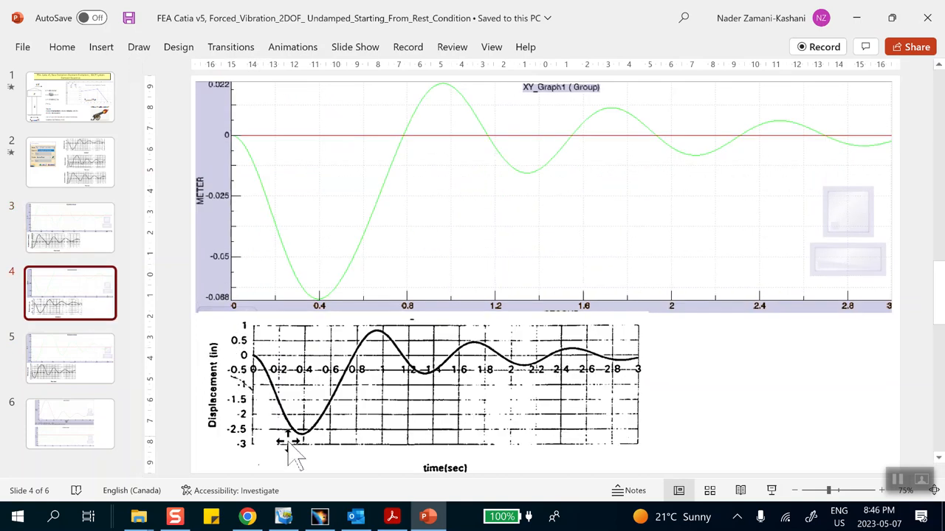
pyautogui.click(319, 517)
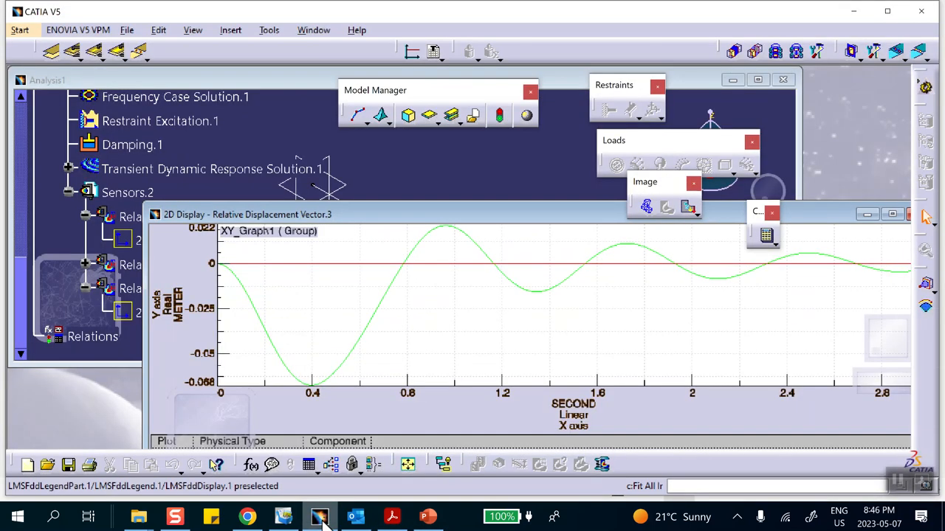
pyautogui.click(321, 518)
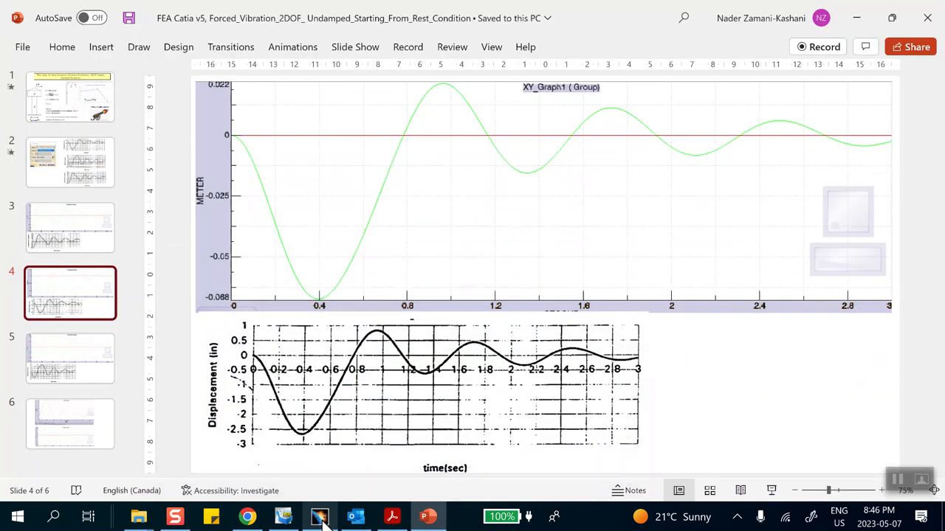